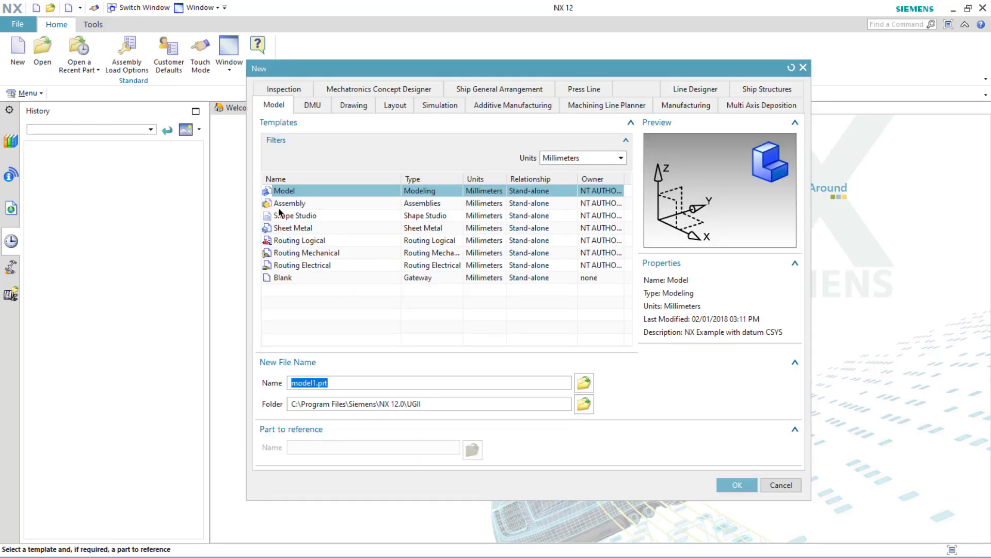
Step: Create a new Model part and start a sketch on the XZ plane of the datum coordinate system
click(729, 488)
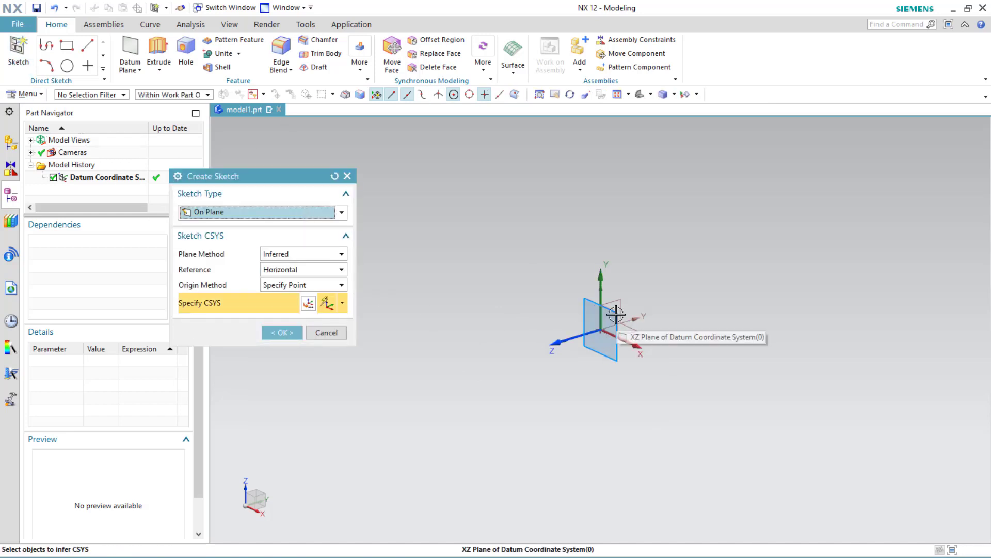
click(616, 314)
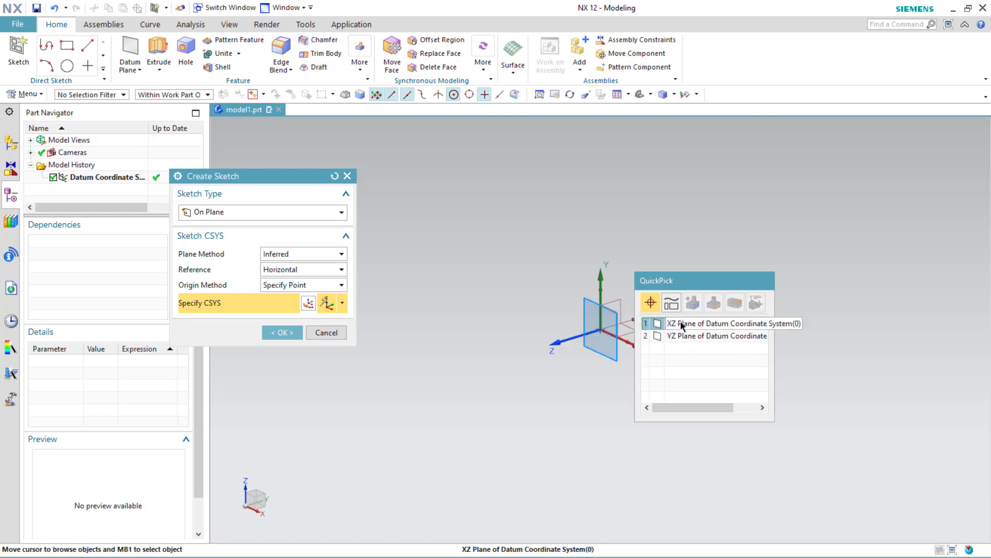
click(656, 323)
click(279, 332)
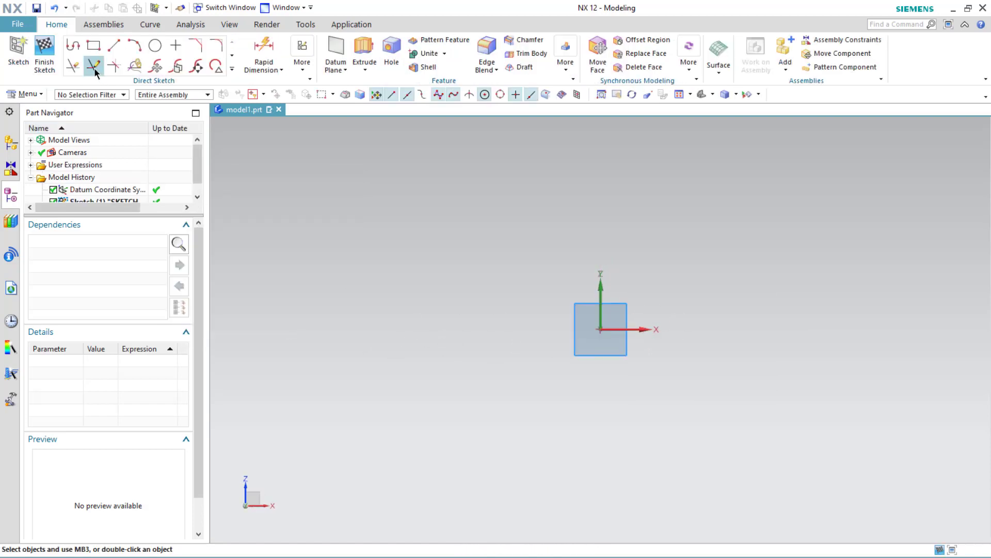
Step: Draw a two-segment profile from the sketch origin, lines about 63 mm and 85 mm long with a bend
click(69, 52)
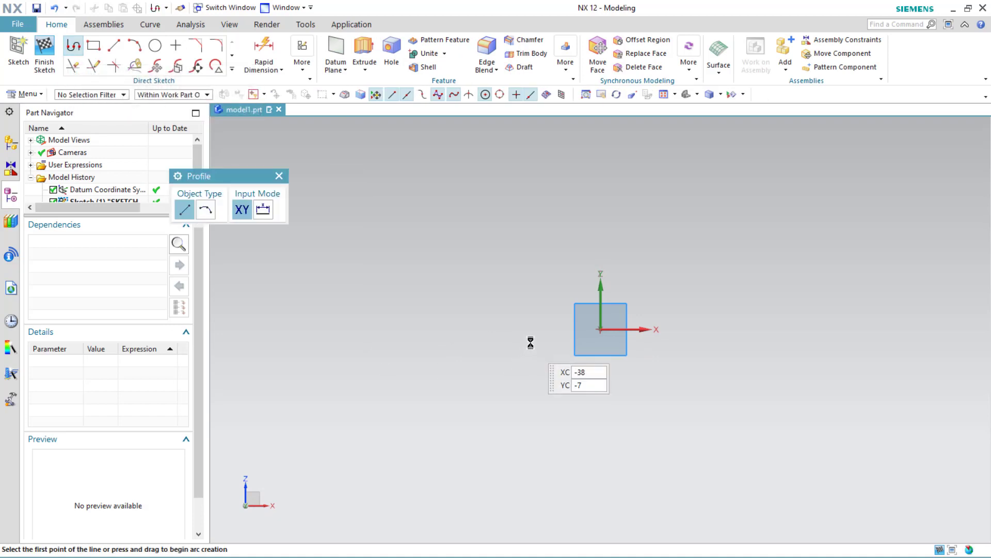
click(598, 330)
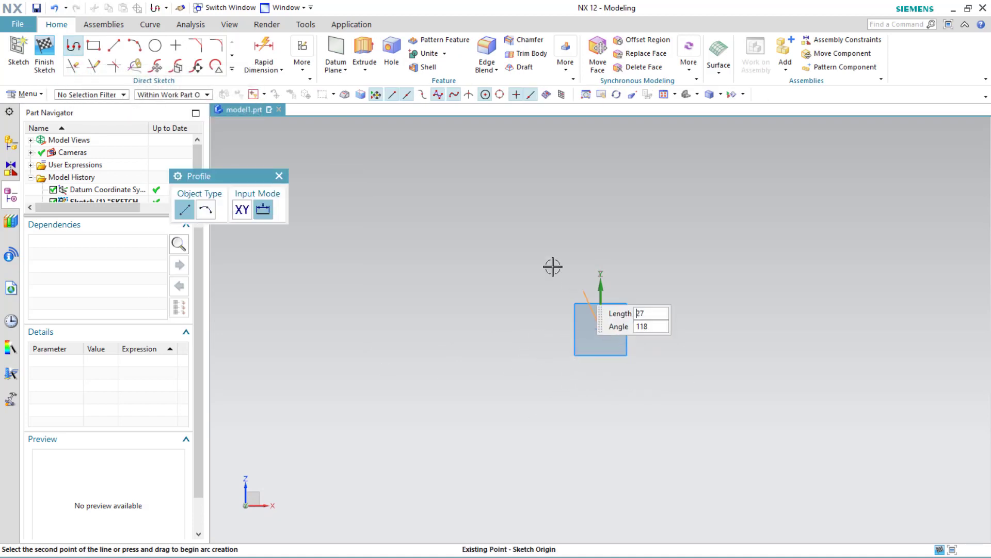
click(535, 228)
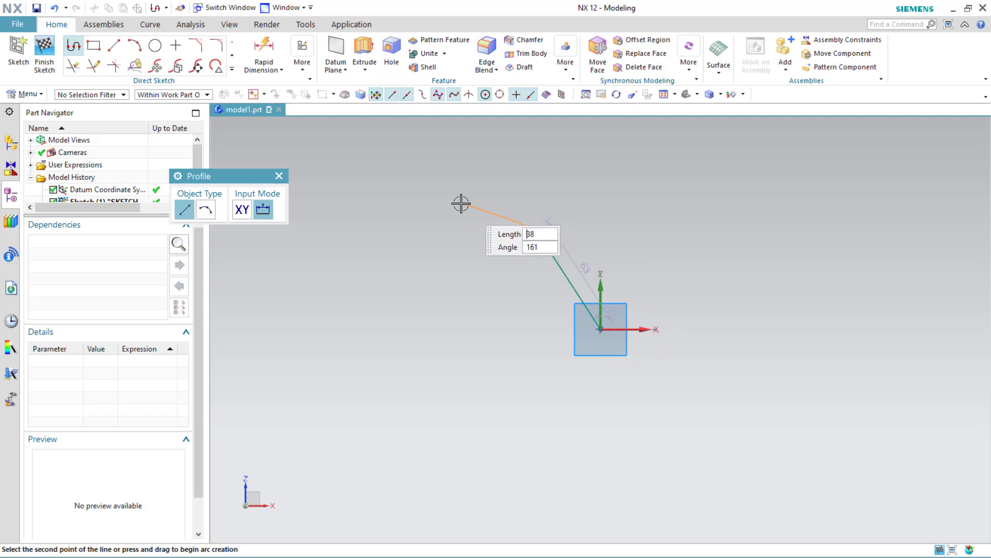
click(383, 170)
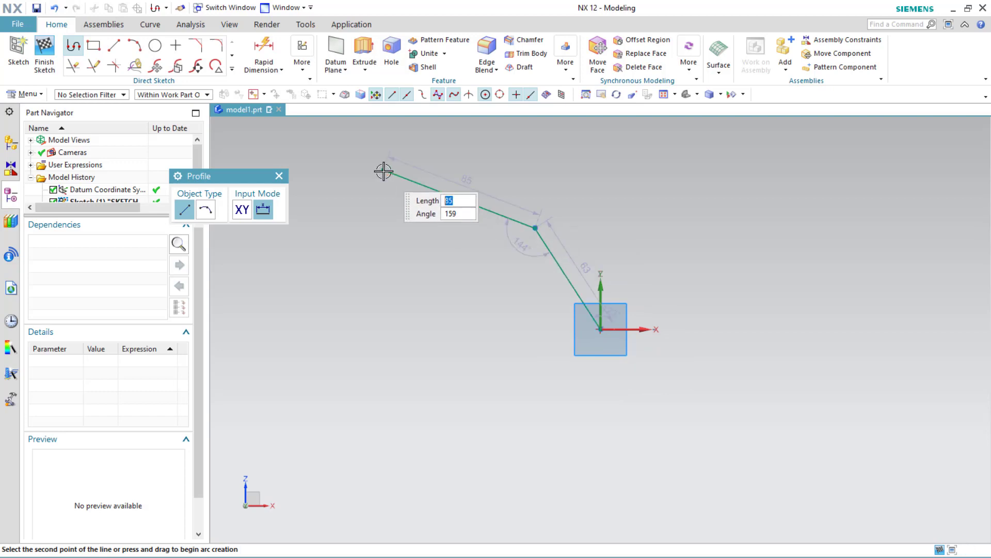
key(Escape)
key(Escape)
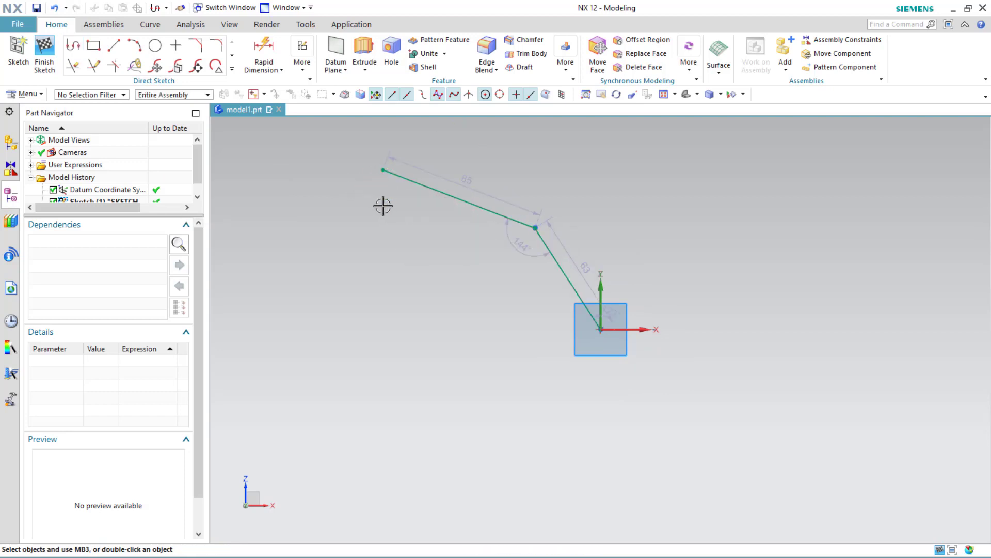
click(259, 55)
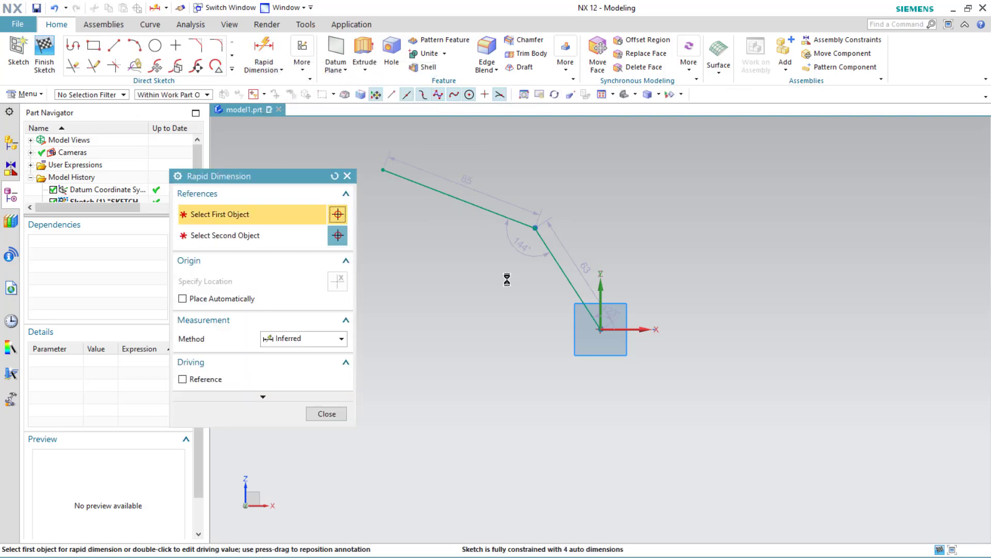
click(564, 274)
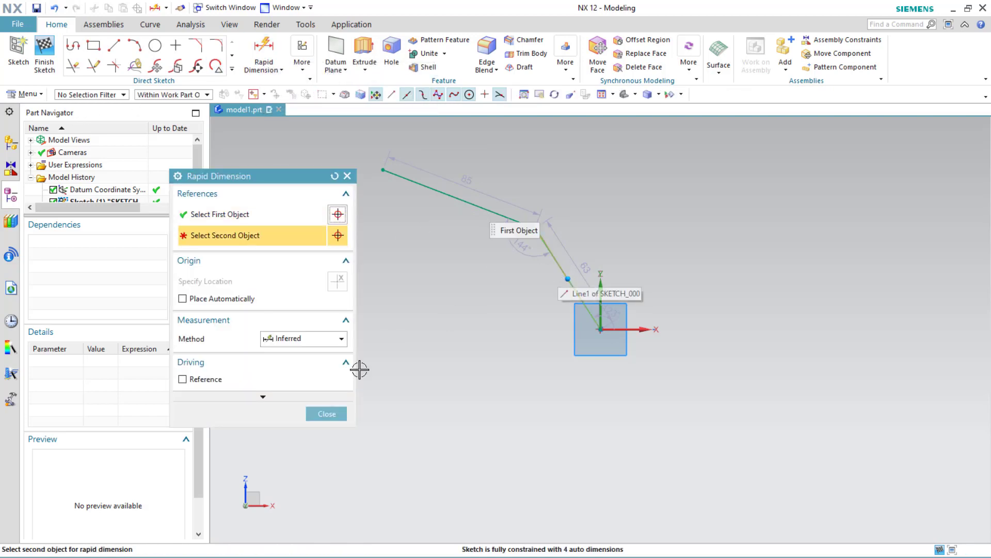
click(325, 414)
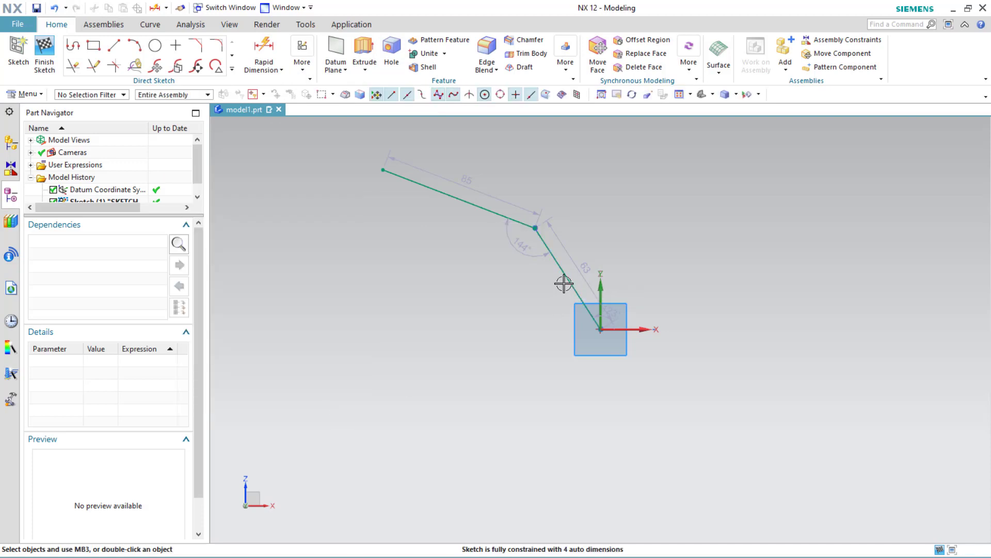
Step: Set the lower line's length dimension to 60 mm
double_click(586, 264)
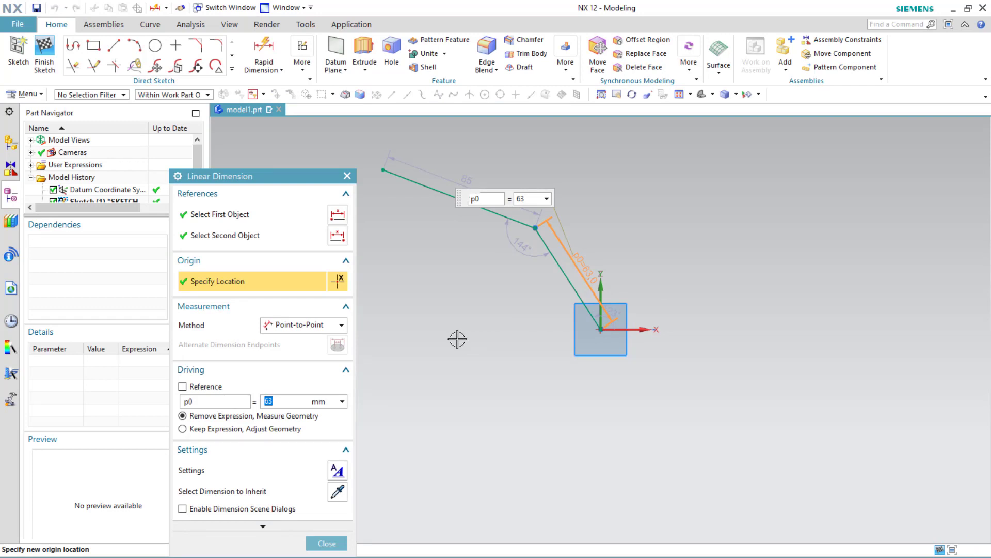
key(Return)
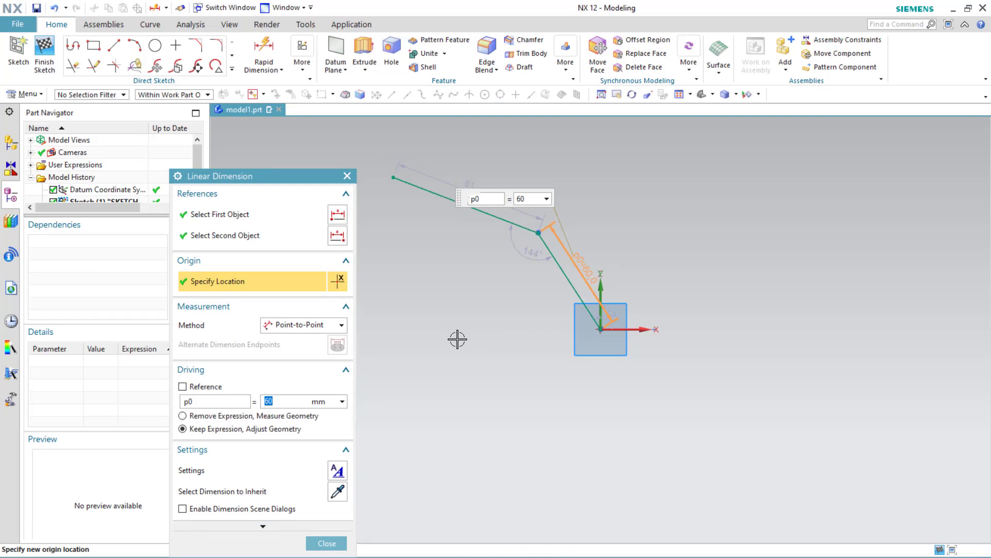
Step: Set the angle between the two lines to 145°
double_click(532, 251)
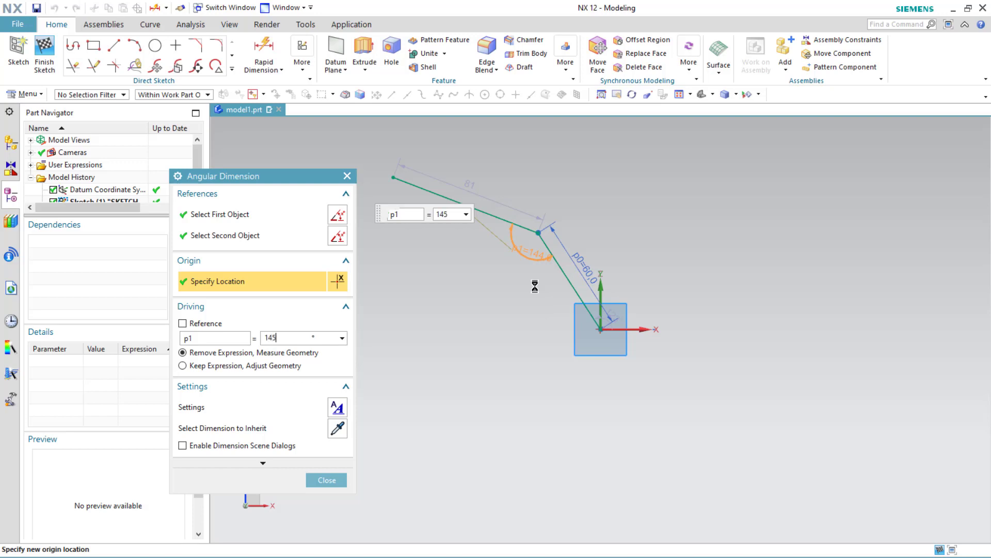
key(Return)
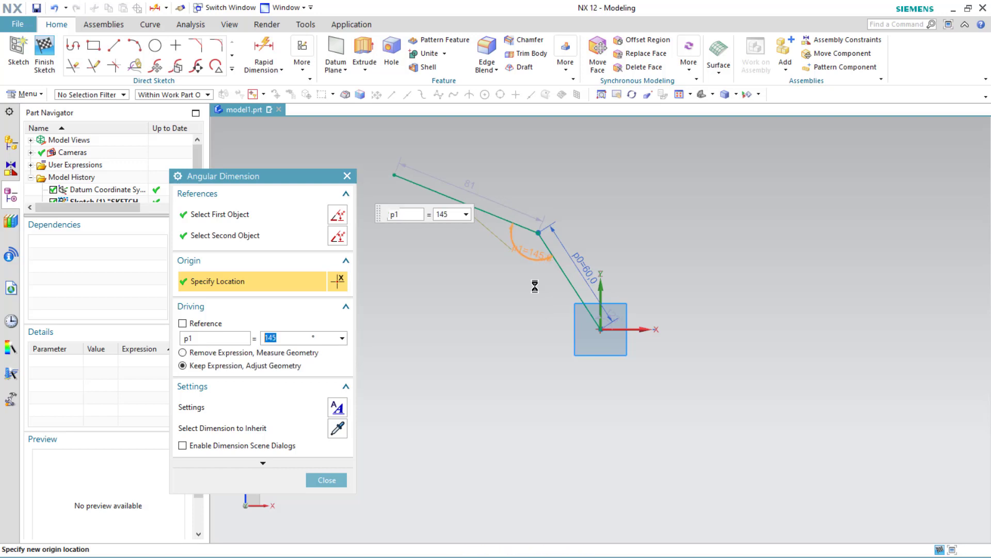
Step: Set the upper line's length dimension to 85 mm
double_click(472, 187)
text(85)
key(Return)
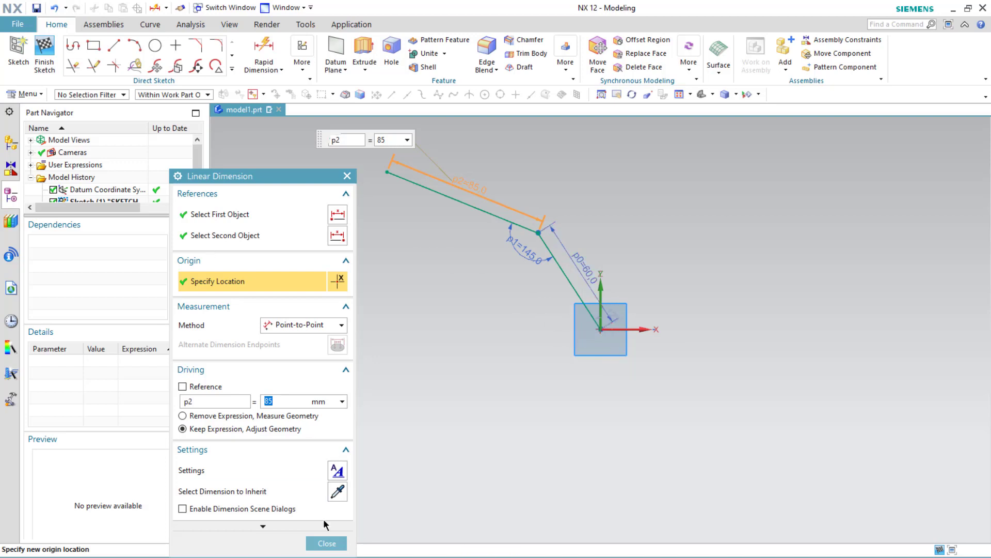
click(327, 544)
click(263, 50)
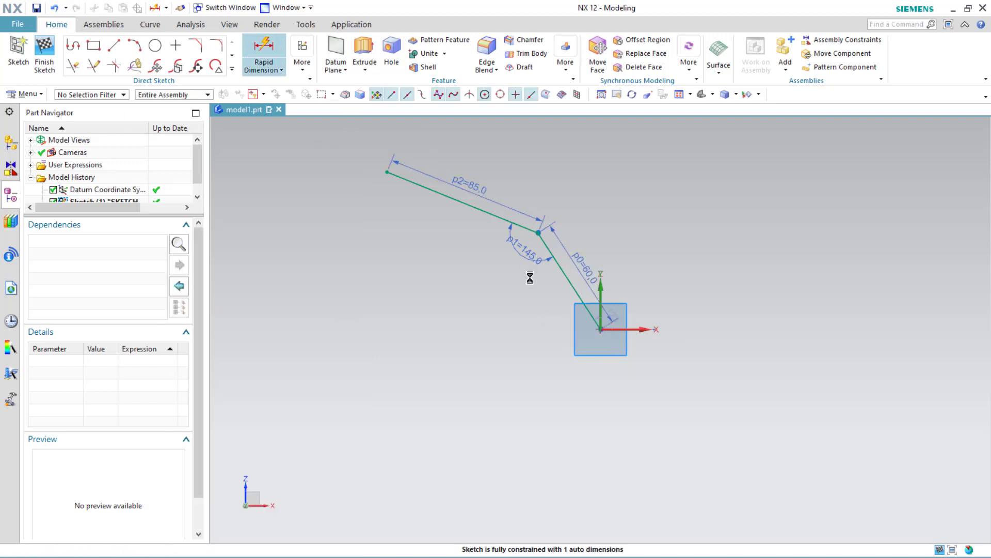
click(573, 288)
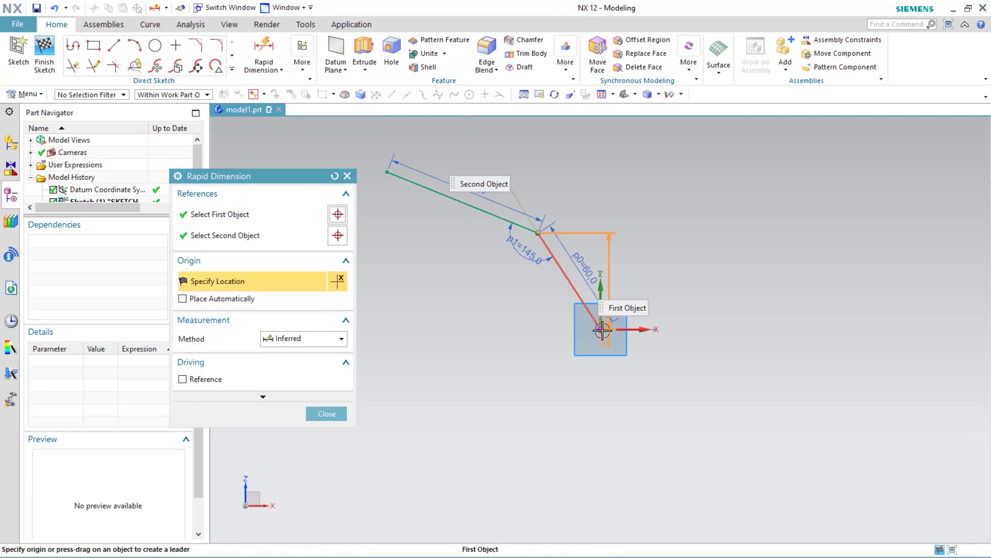
click(601, 299)
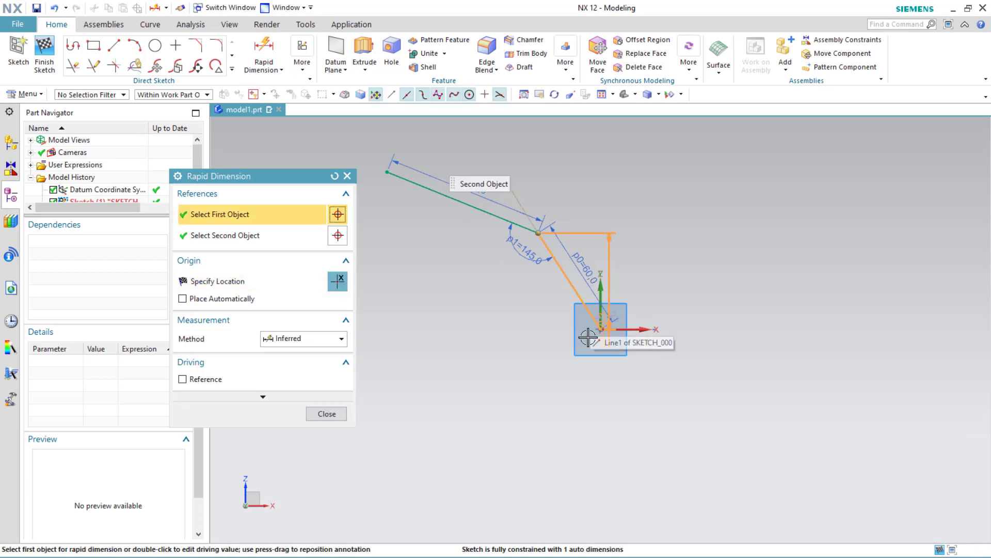
click(600, 286)
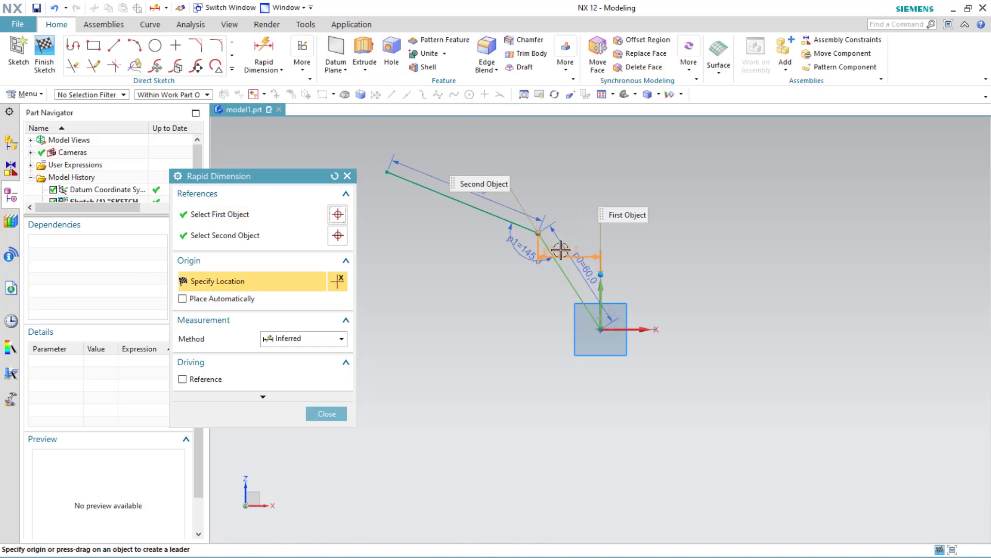
key(Escape)
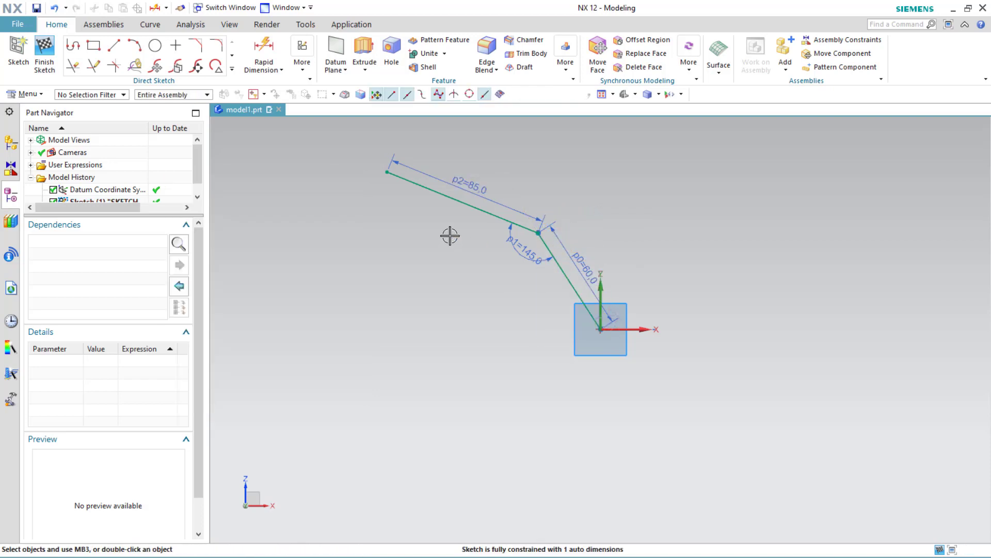
Step: Add a horizontal dimension of 25 mm from the bend point to the vertical sketch axis
click(264, 52)
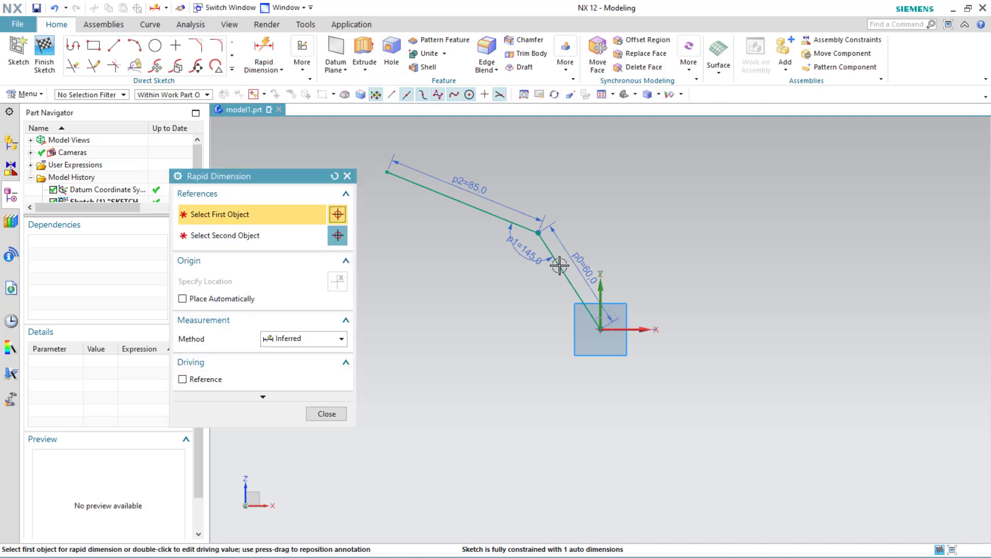
click(562, 268)
click(601, 286)
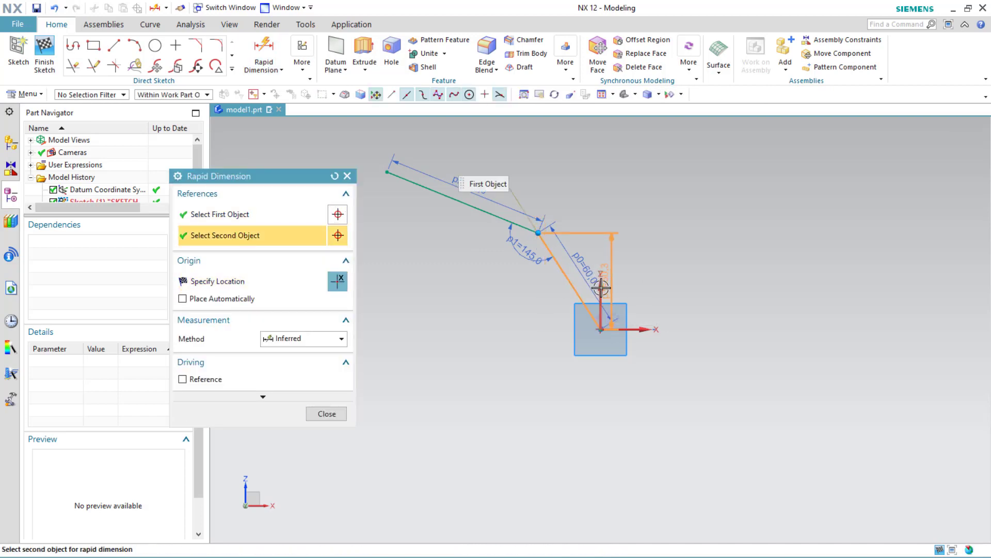
click(601, 288)
click(560, 175)
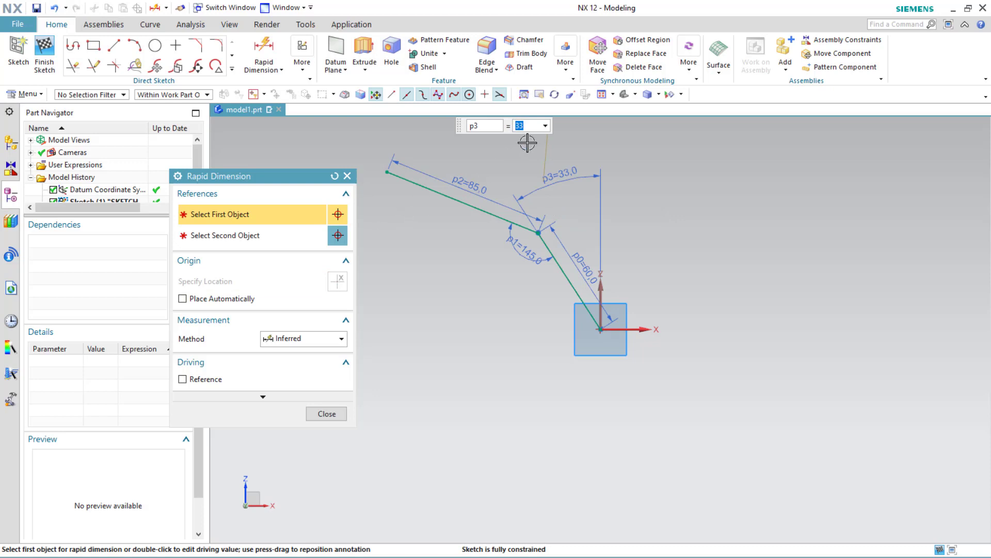
text(25)
key(Return)
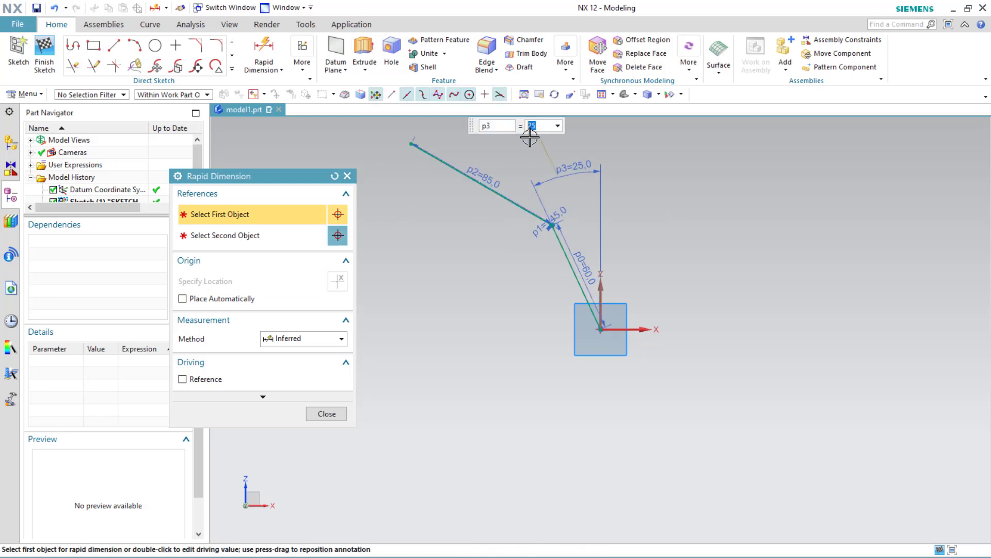
click(326, 413)
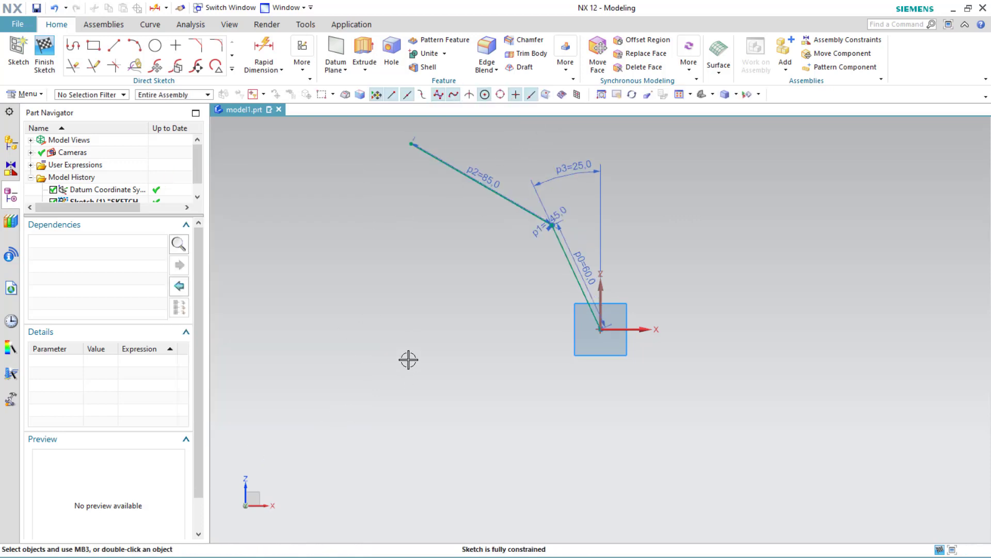
Step: Finish the sketch and start a new sketch on the XY plane
click(44, 57)
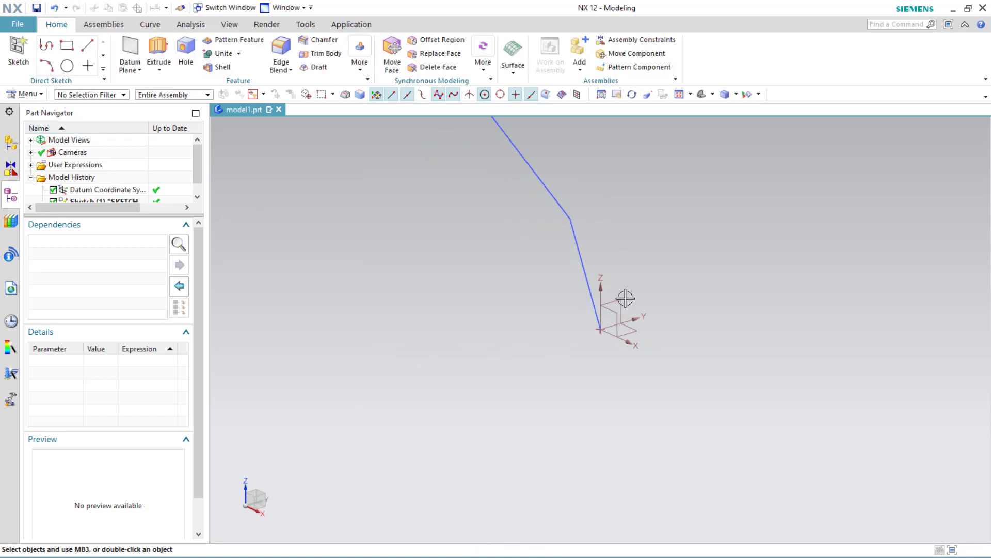
click(18, 52)
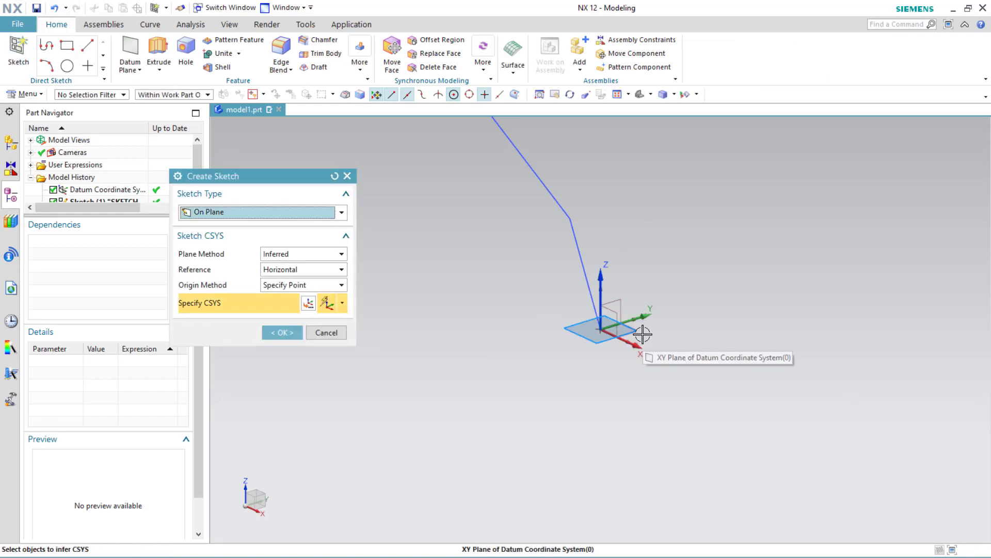
click(288, 333)
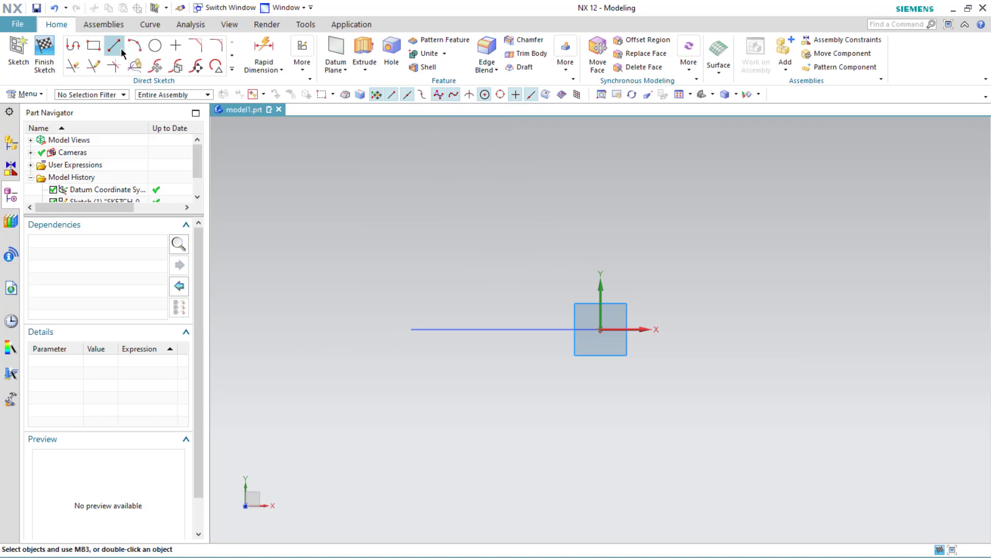
Step: Draw a vertical line upward from the sketch origin along the Y axis and finish the sketch
click(600, 328)
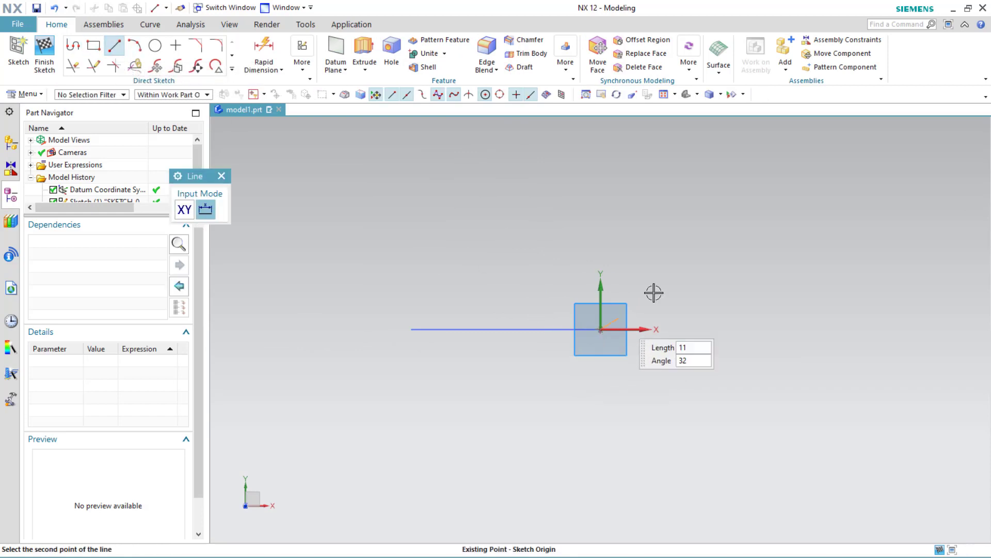
click(599, 169)
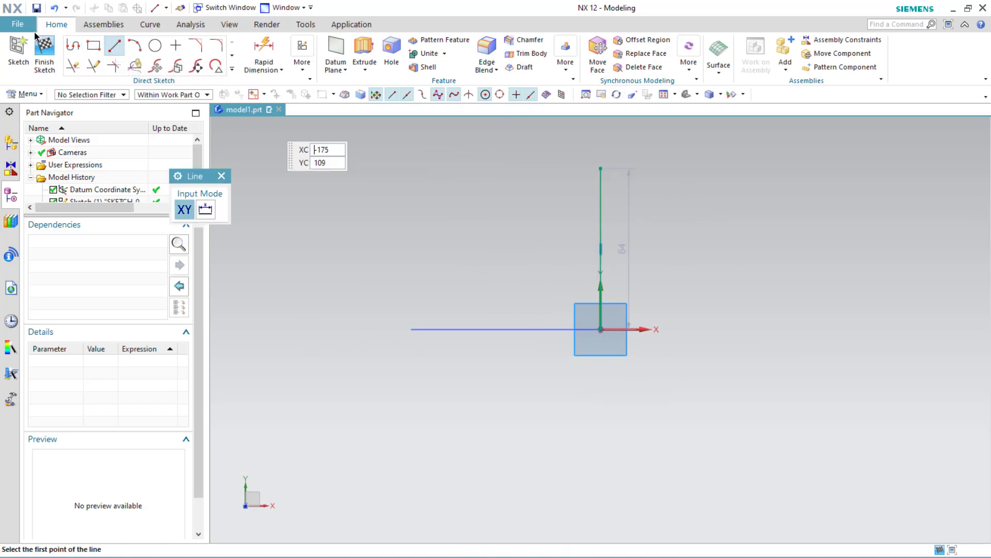
key(Escape)
key(ctrl+q)
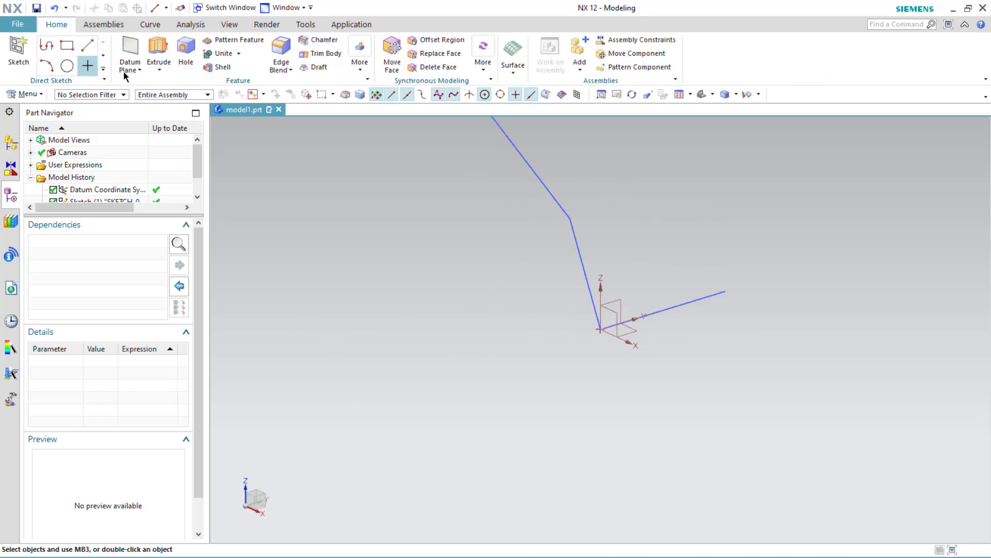
Step: Create a sketch on the XZ datum plane, draw a line about 73 mm from the origin along the negative X direction, and finish it
click(18, 51)
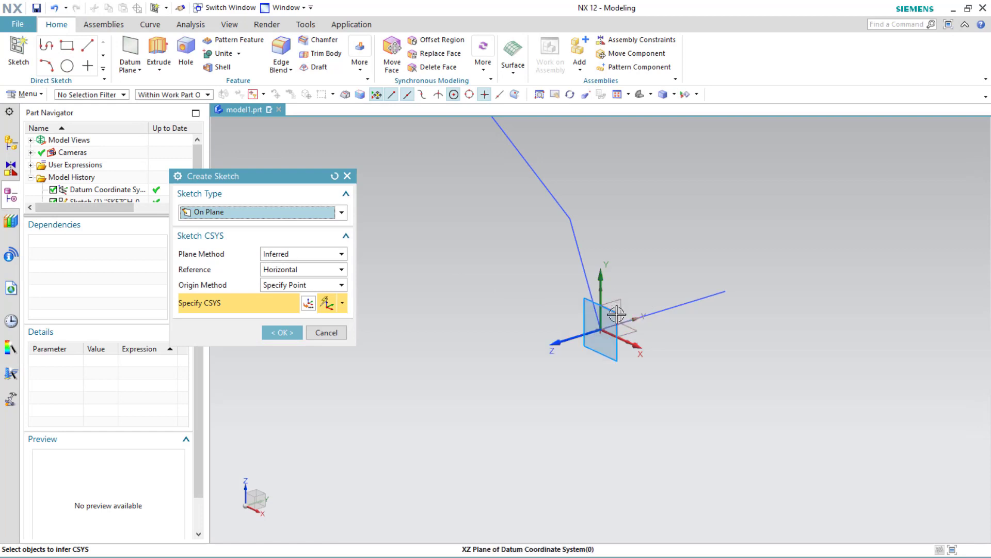
click(612, 310)
click(282, 332)
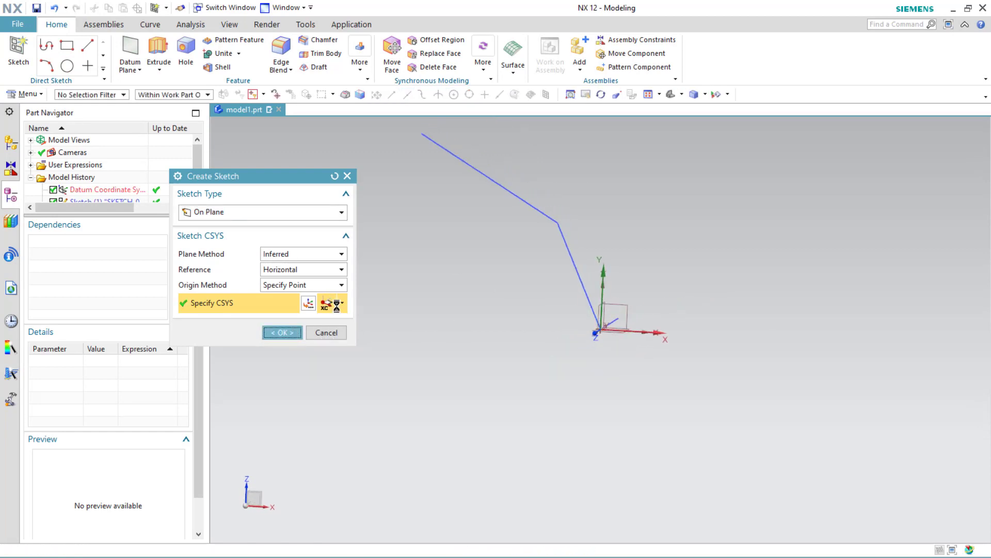
click(109, 50)
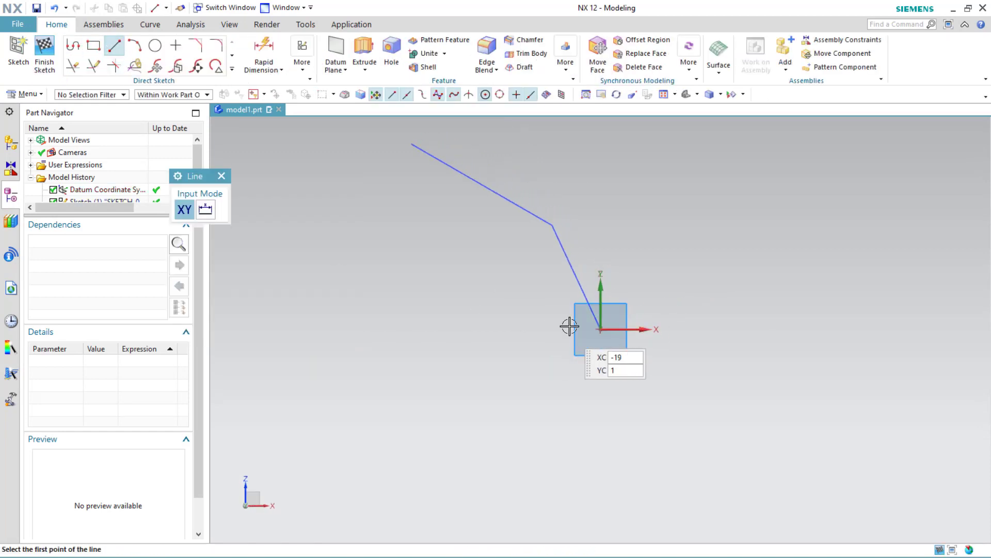
click(601, 329)
click(460, 327)
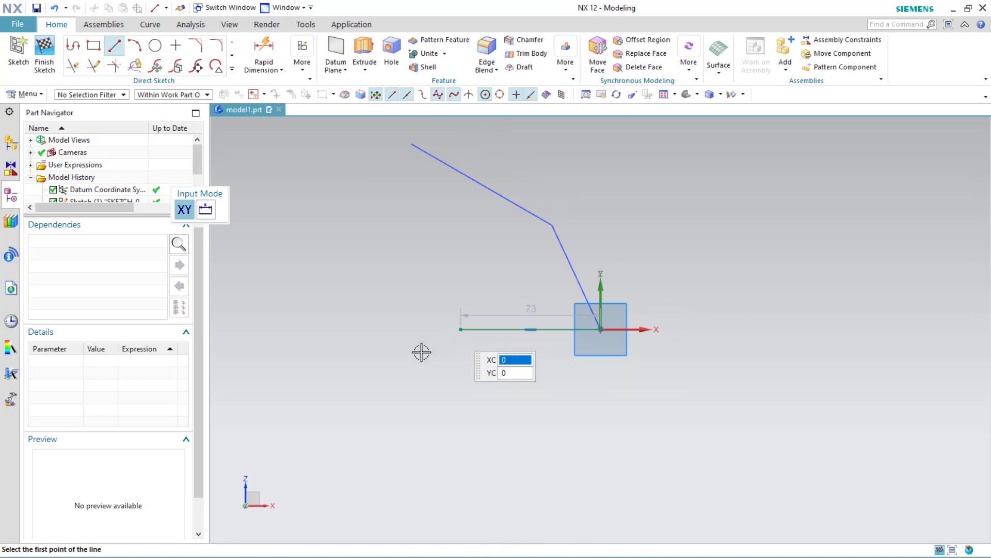
click(45, 56)
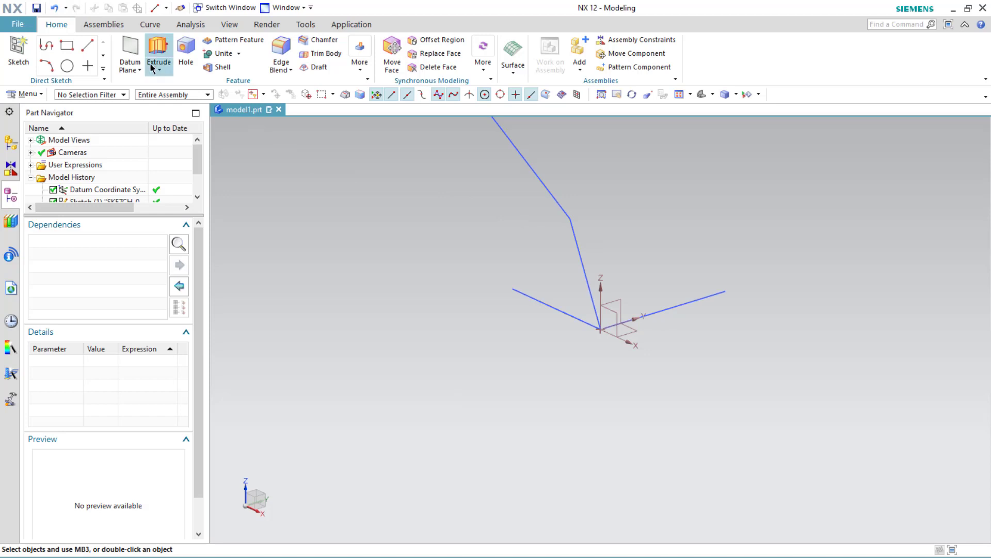
Step: Create an inferred datum plane through the first sketch's lower line and the new 73 mm line
click(137, 69)
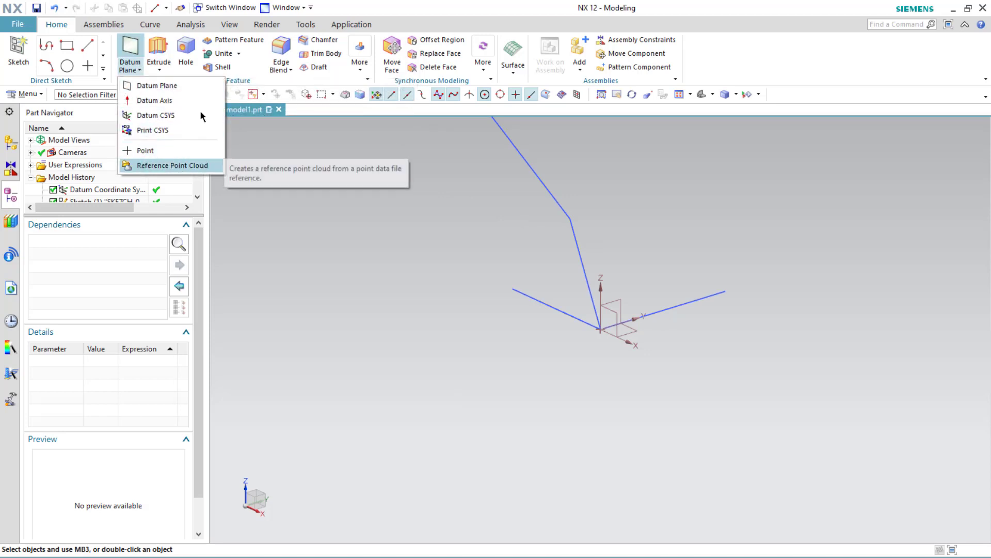
click(157, 86)
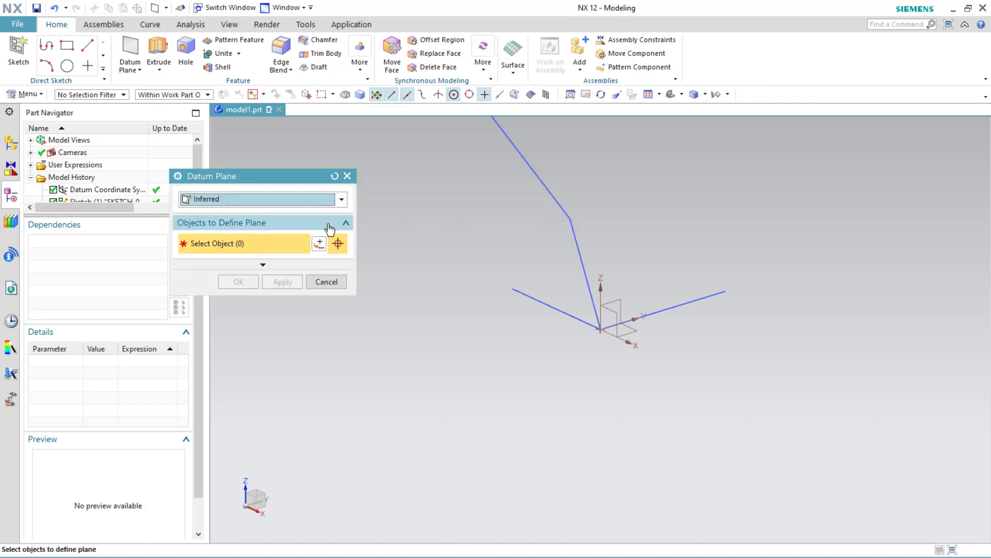
click(288, 200)
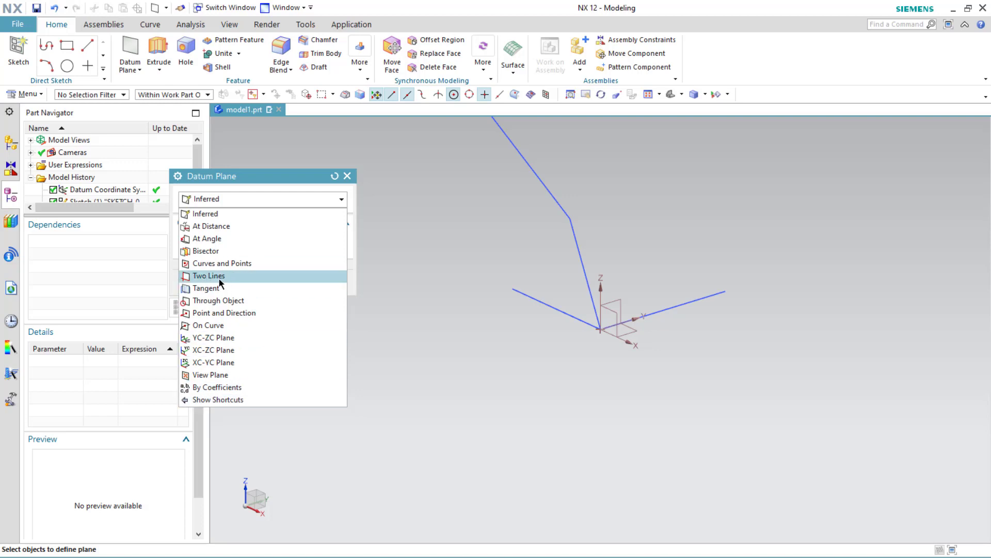
click(233, 216)
click(592, 250)
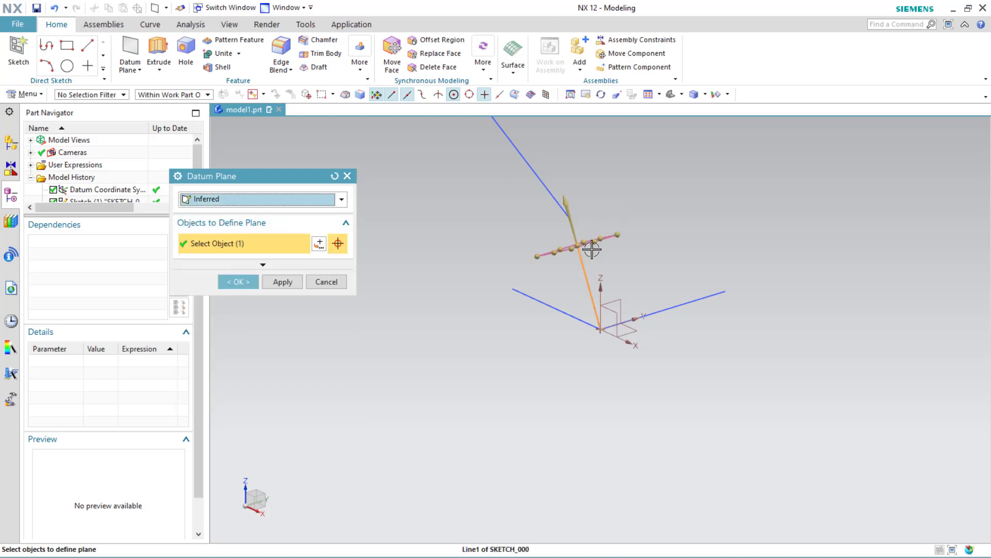
click(681, 302)
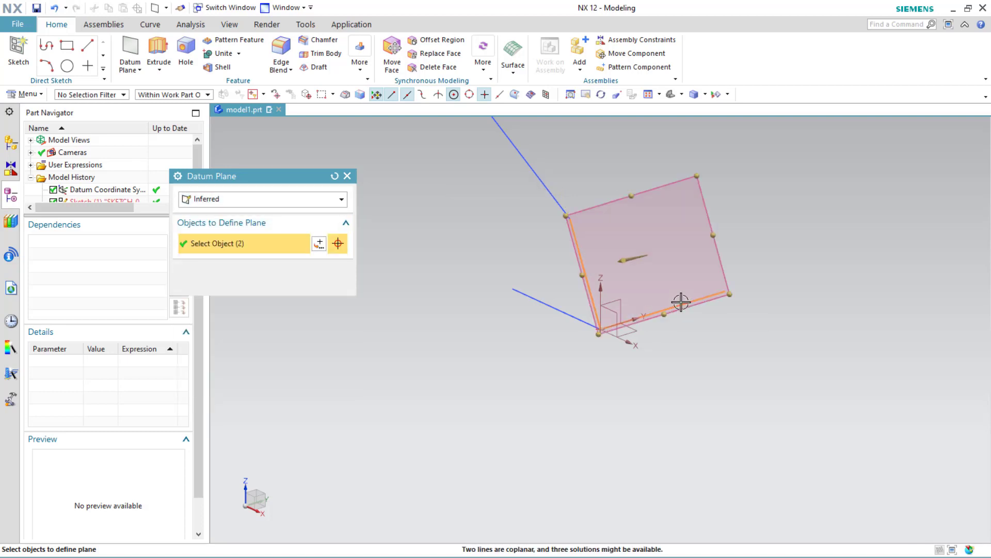
middle_drag(518, 330, 491, 312)
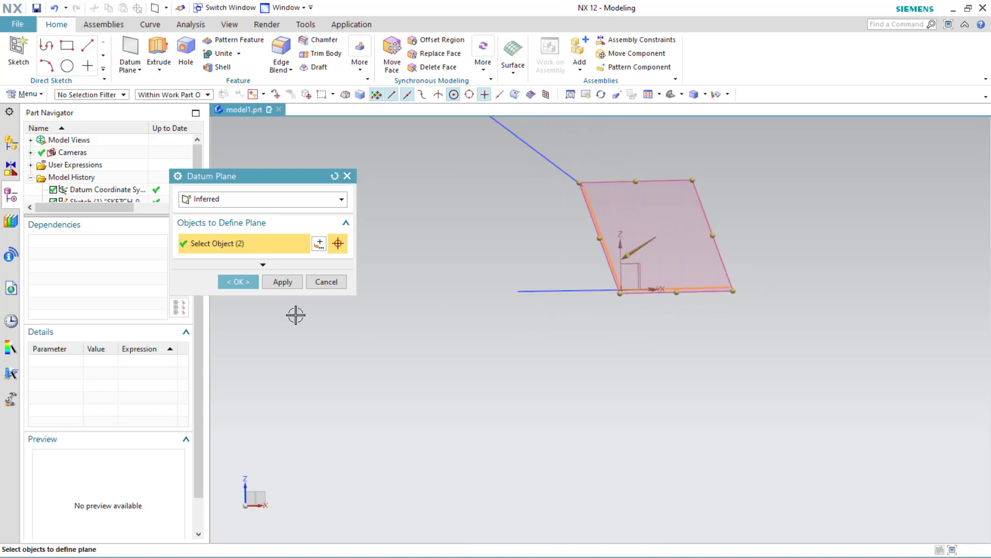
click(283, 287)
Step: Create an inferred datum plane on the upper inclined line at its outer end
scroll(421, 328, down, 2)
scroll(504, 302, down, 3)
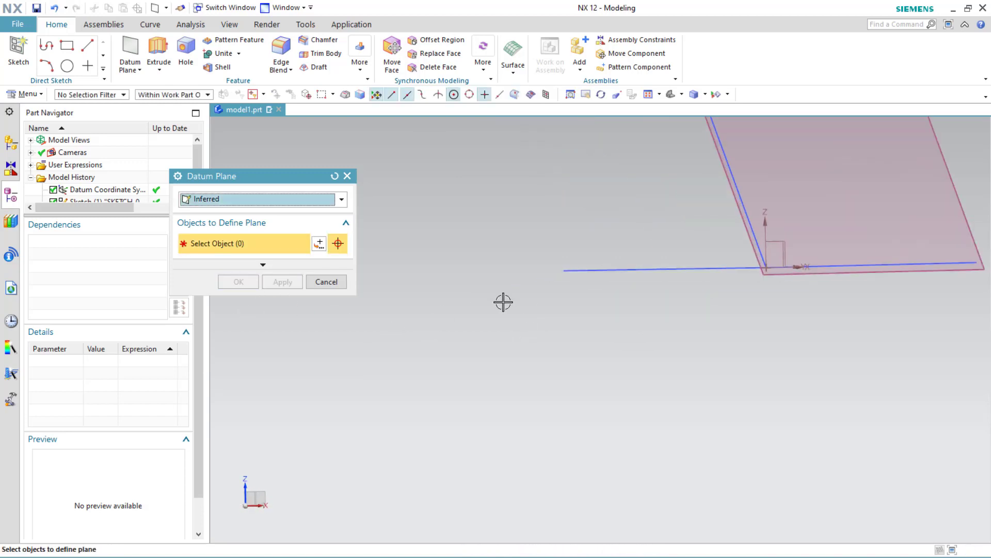
scroll(504, 302, up, 5)
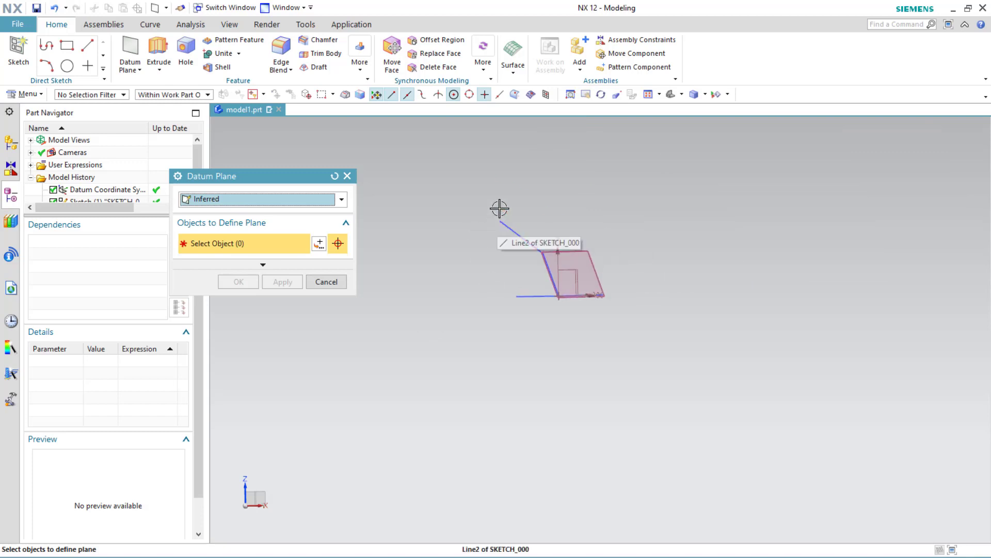
scroll(500, 208, up, 2)
scroll(500, 204, down, 6)
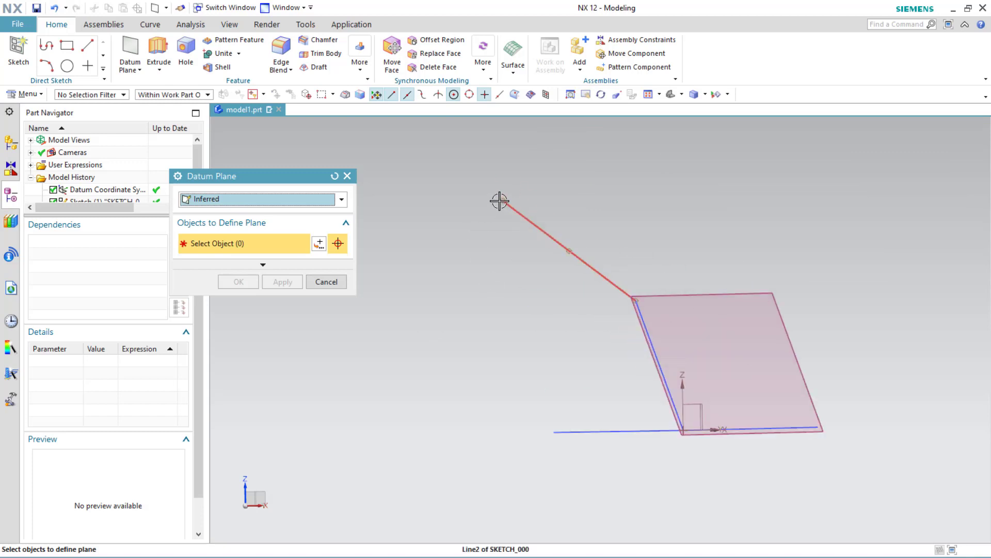
click(502, 201)
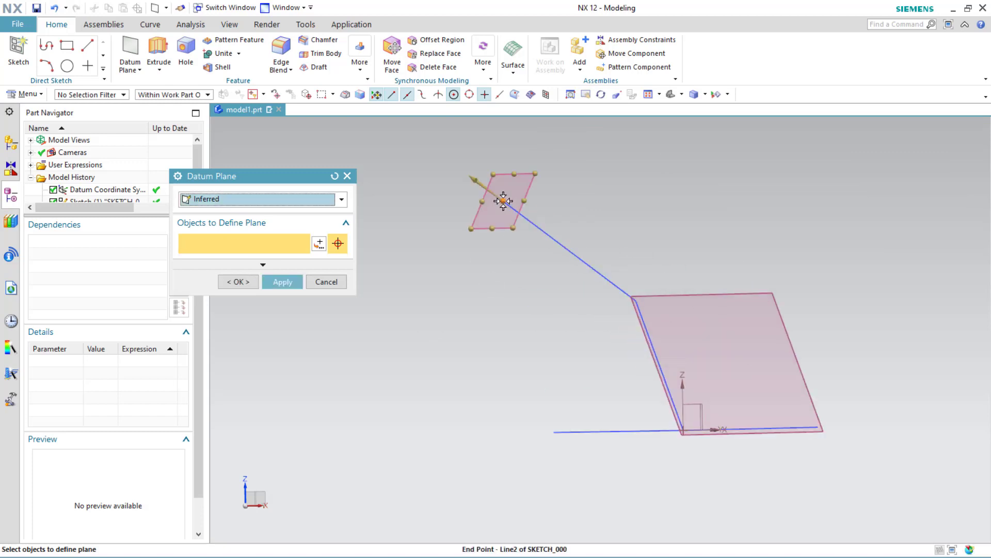
click(529, 221)
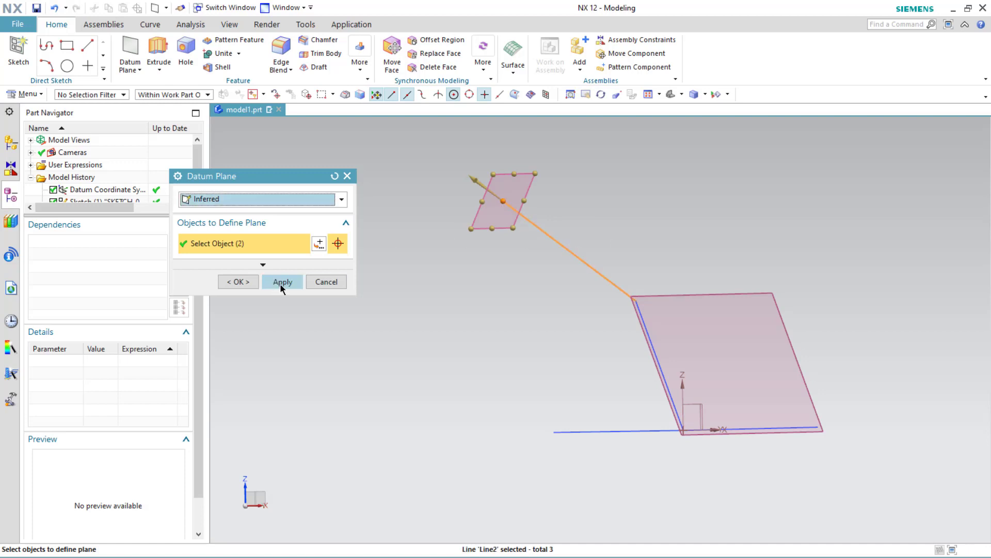
click(243, 281)
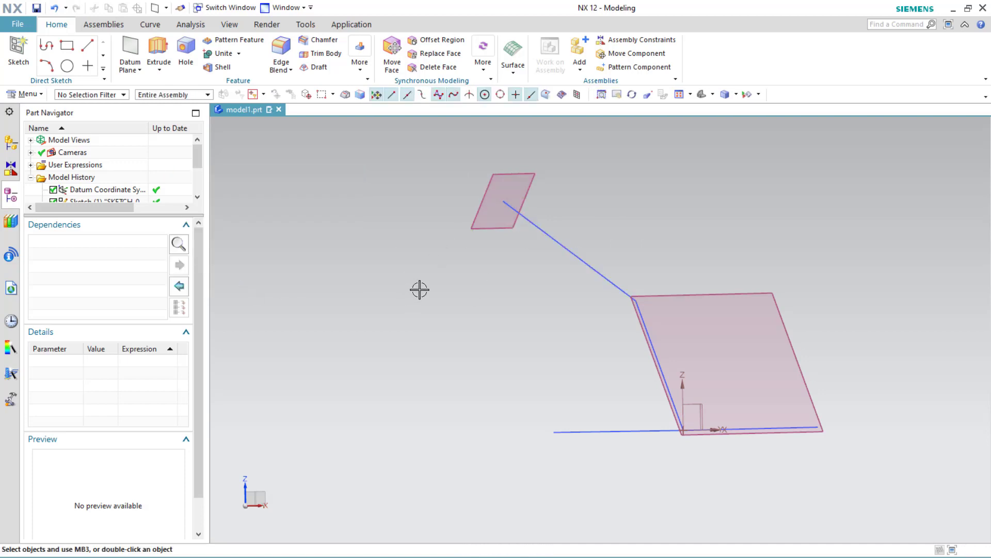
scroll(420, 289, down, 2)
mouse_move(419, 289)
middle_down()
mouse_move(451, 321)
mouse_move(500, 341)
mouse_move(412, 294)
mouse_move(428, 300)
middle_up()
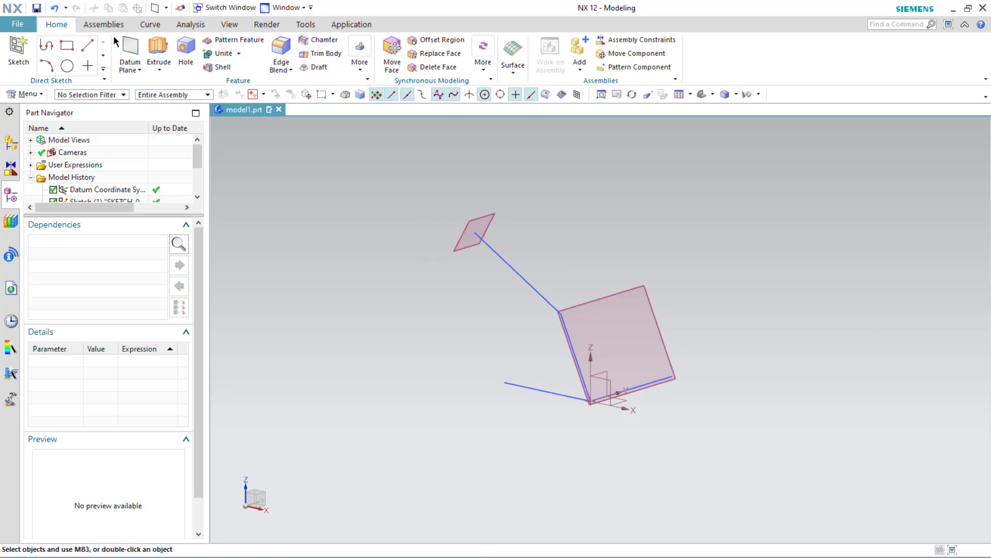
click(130, 67)
click(142, 85)
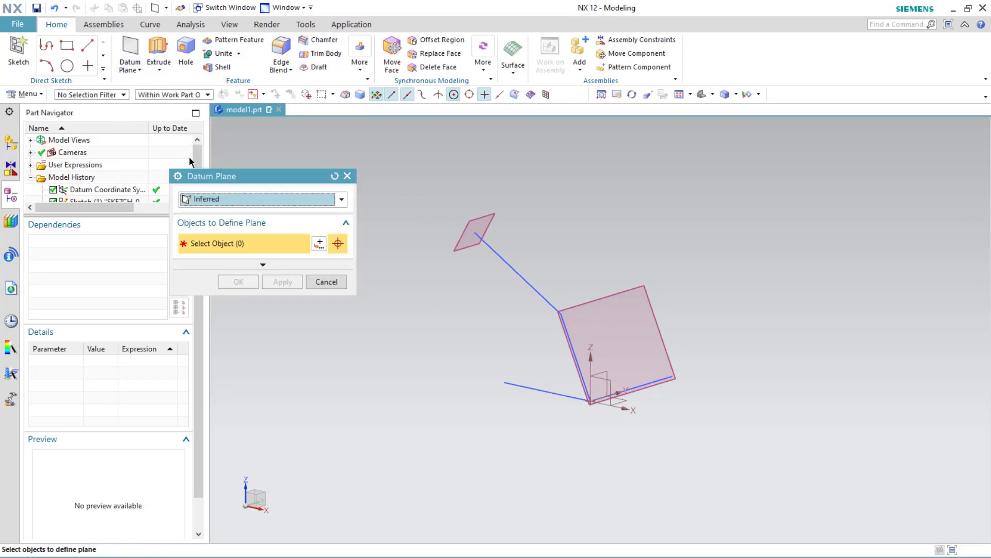
click(222, 199)
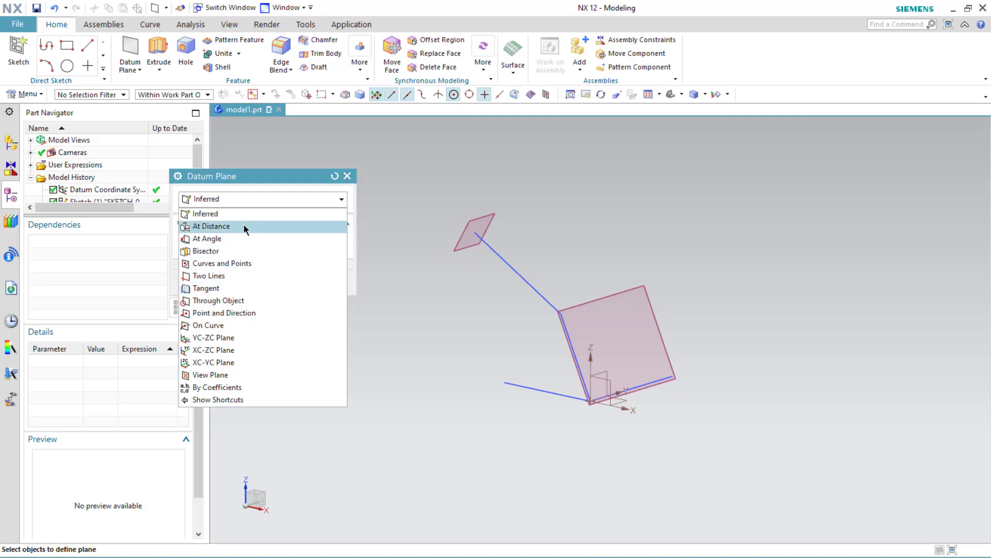
click(259, 201)
click(346, 176)
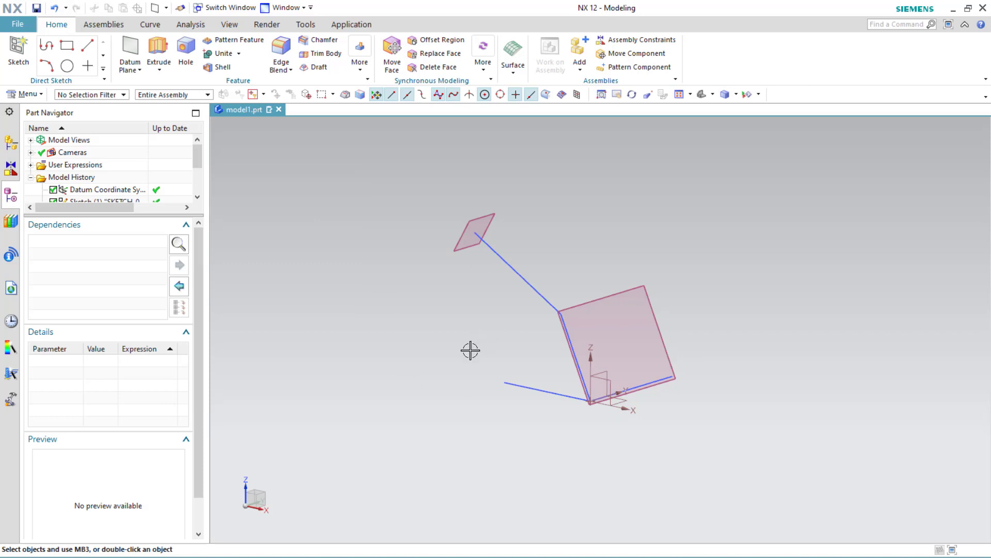
Step: Start a new sketch on the datum plane passing through the two lines
click(598, 302)
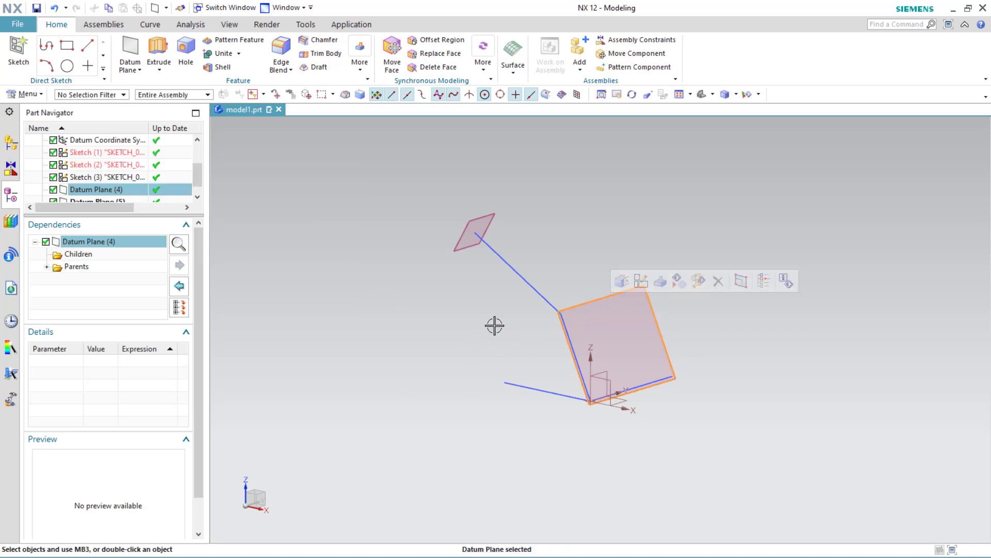
key(Escape)
click(18, 49)
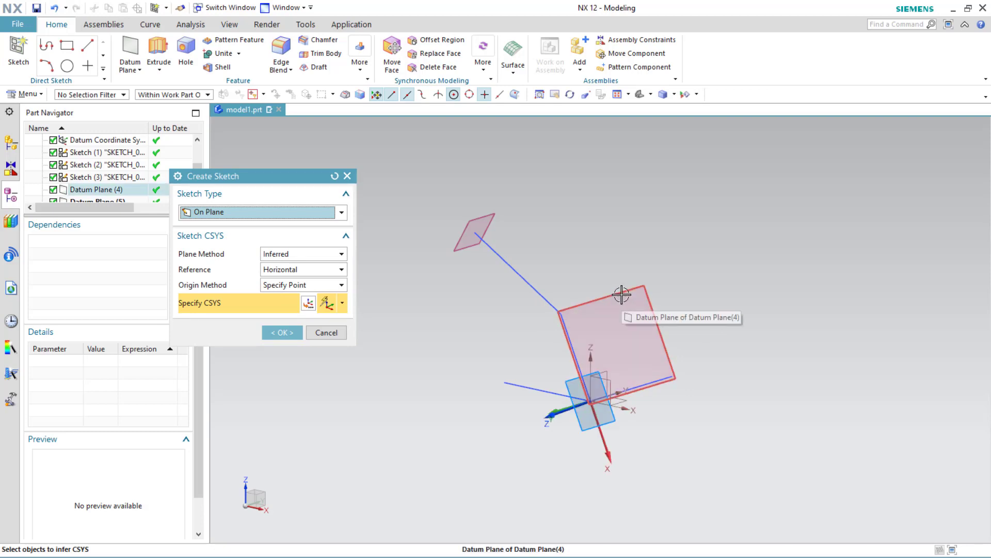
click(650, 390)
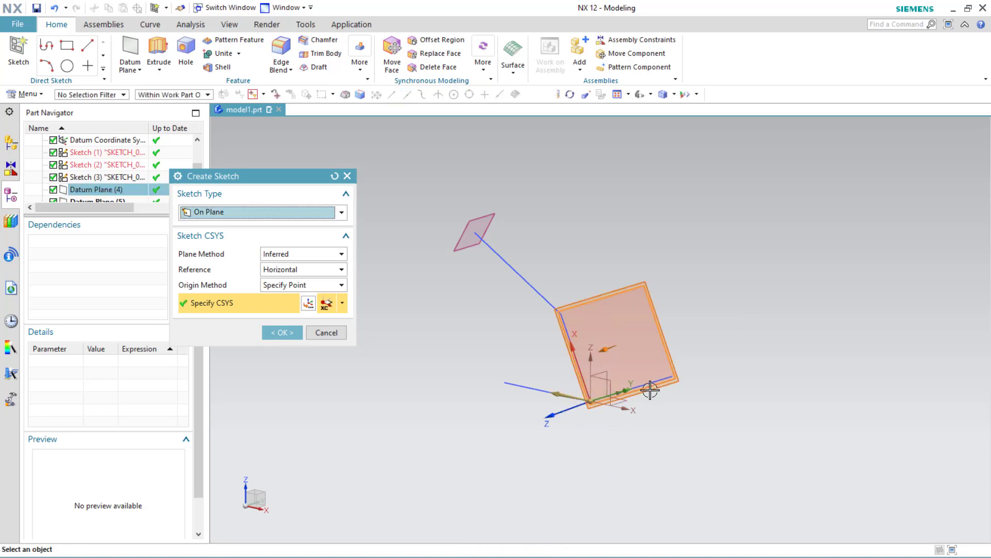
click(277, 332)
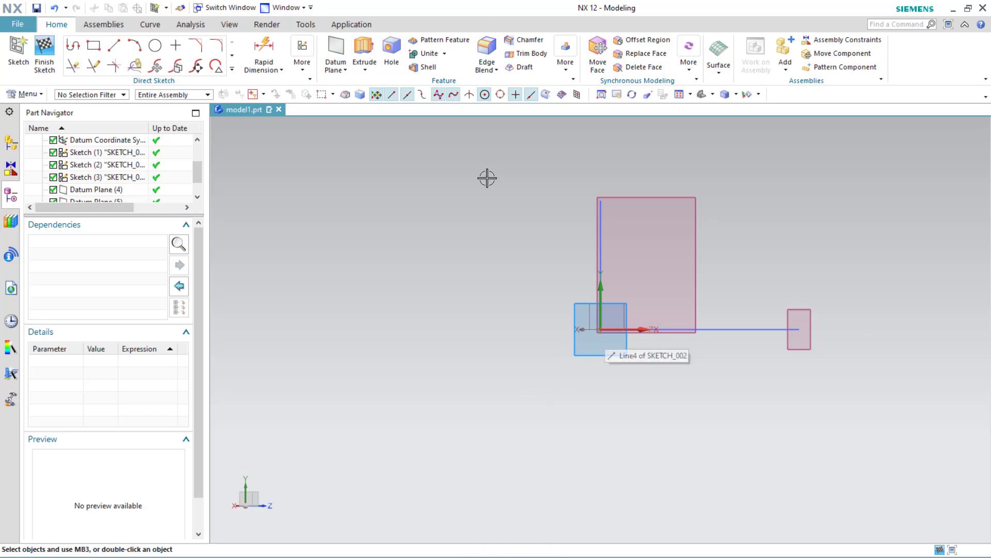
Step: With the Profile tool, draw from the origin a vertical line about 103 mm, a short horizontal segment, and a downward inclined segment
click(72, 46)
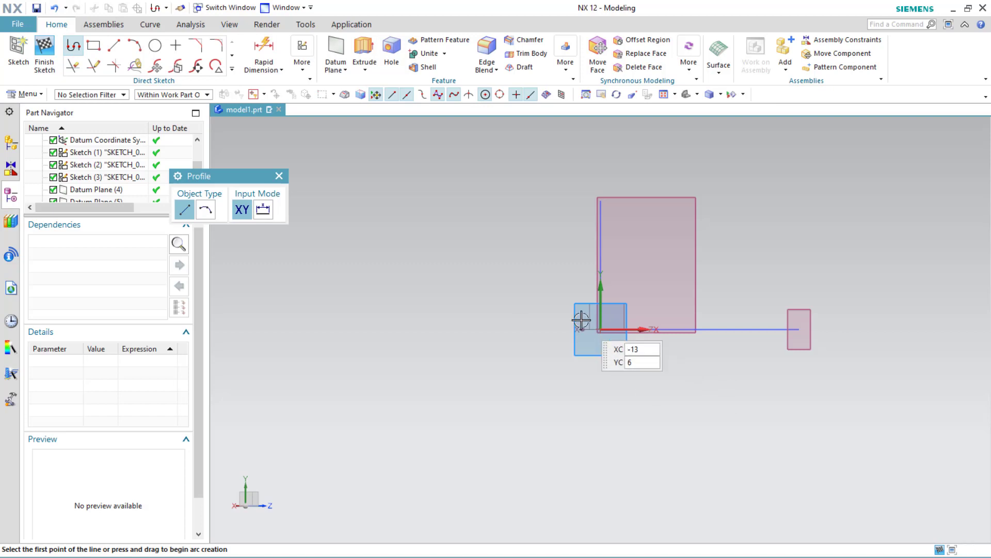
click(600, 328)
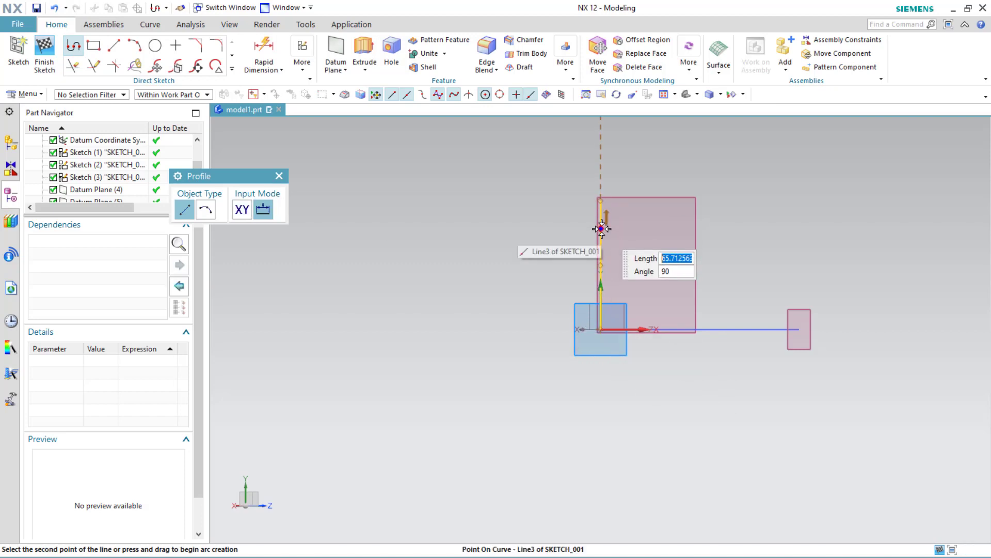
click(602, 172)
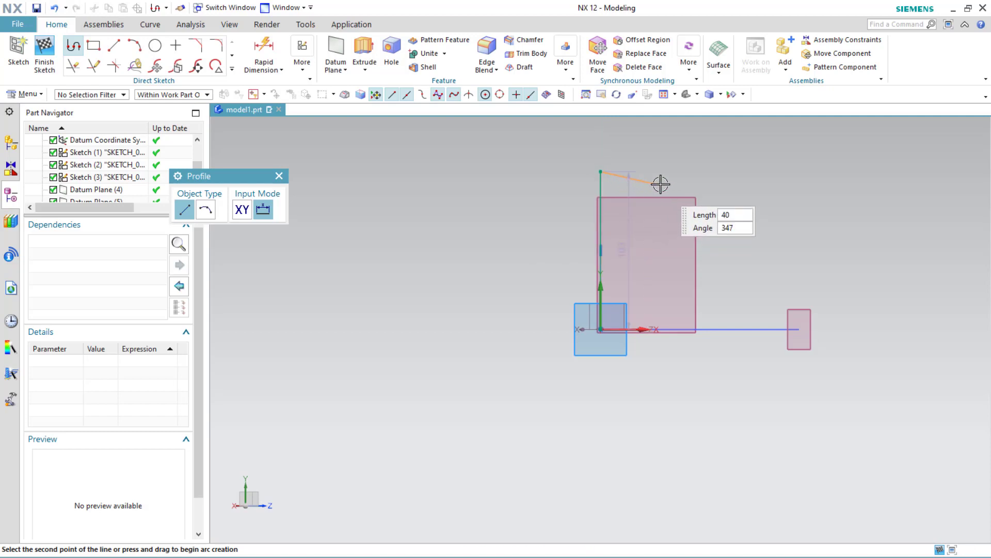
click(660, 172)
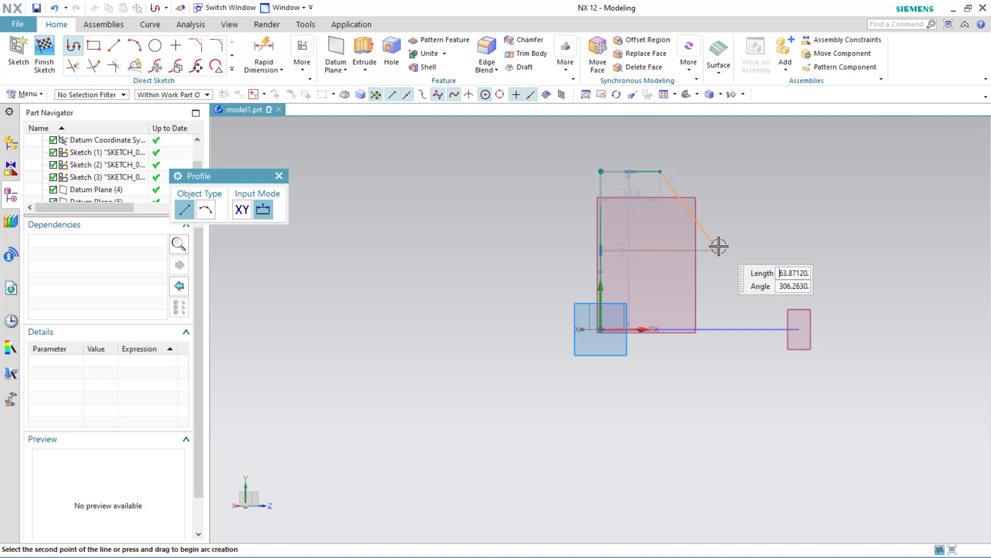
click(726, 264)
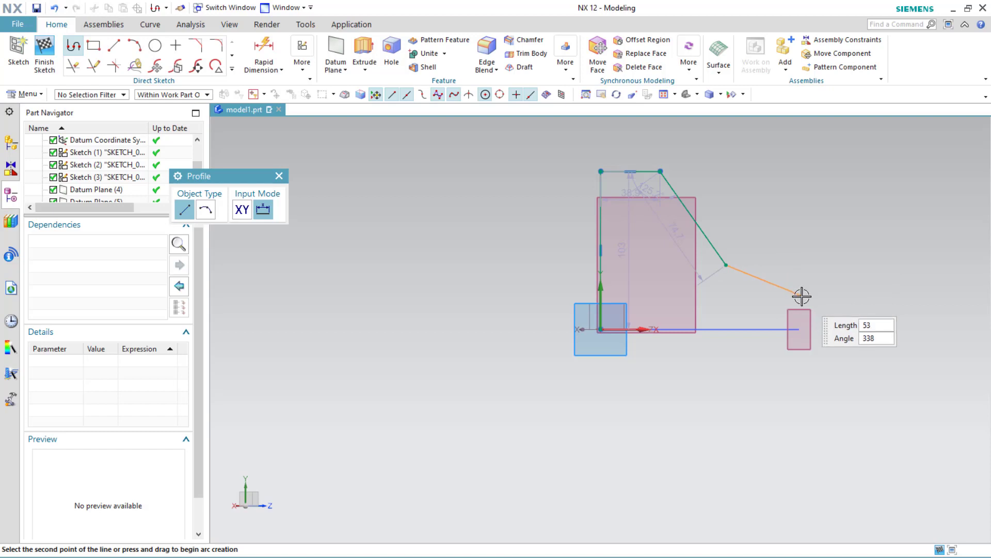
Step: Add a 60 mm inclined segment, a short vertical segment down to the axis, and a line back to the origin to close the profile
text(60)
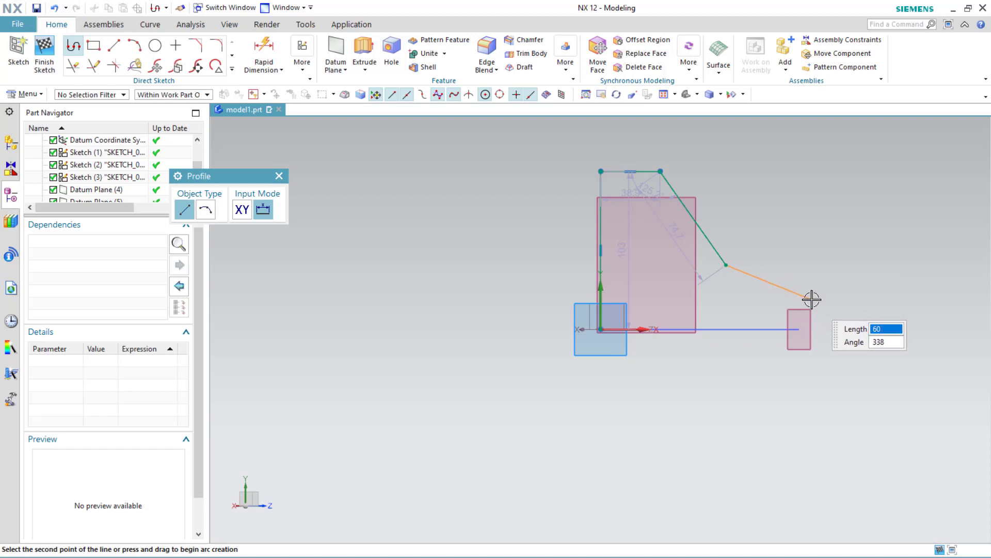
key(Return)
click(814, 330)
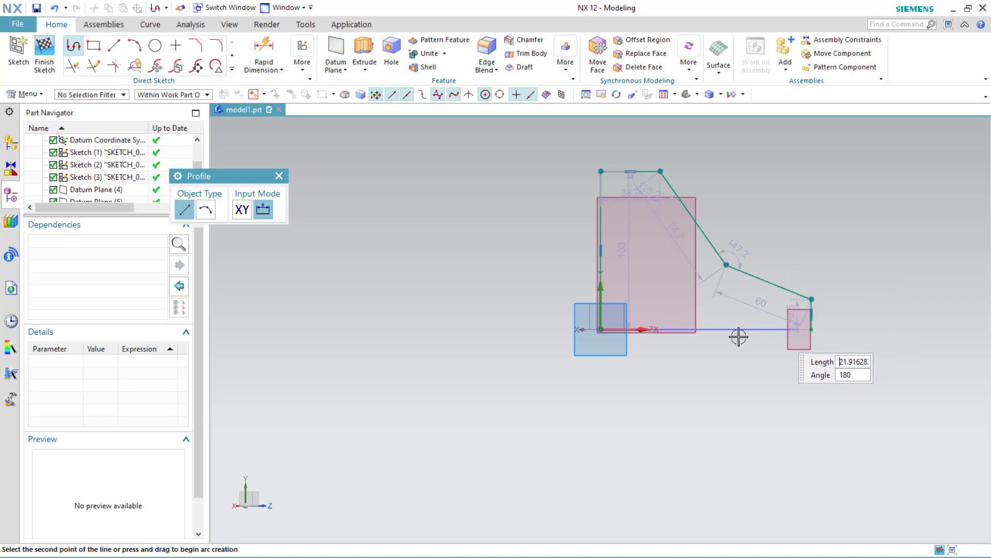
click(602, 331)
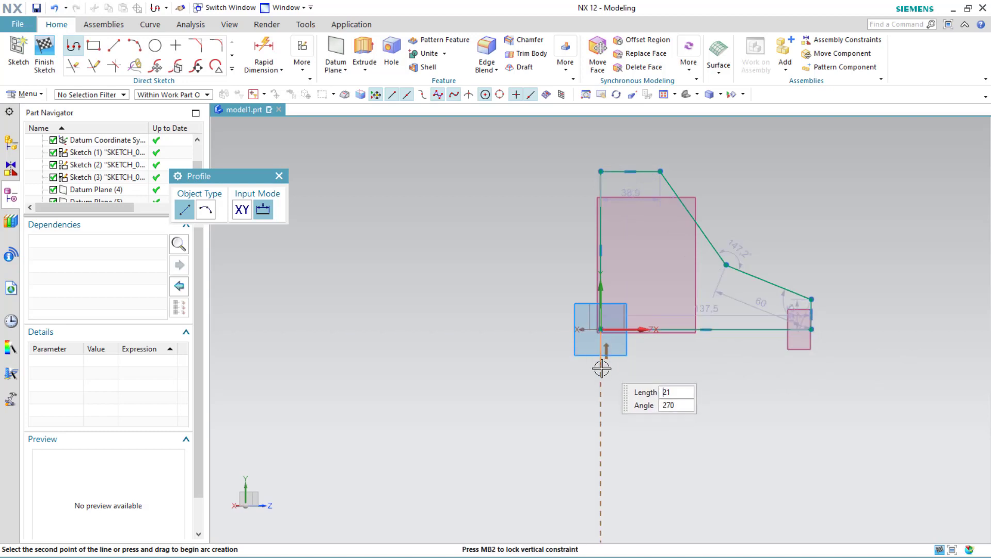
middle_click(594, 390)
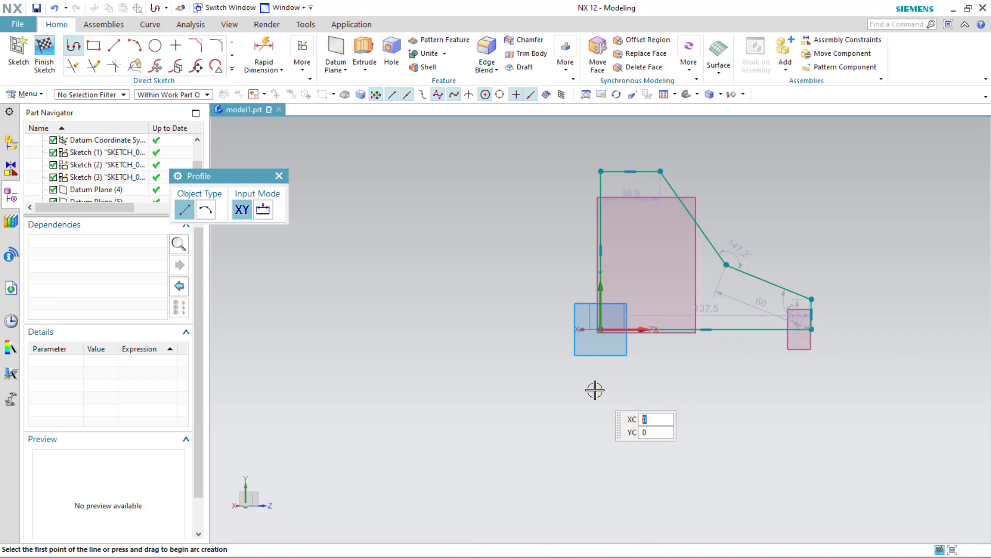
click(278, 176)
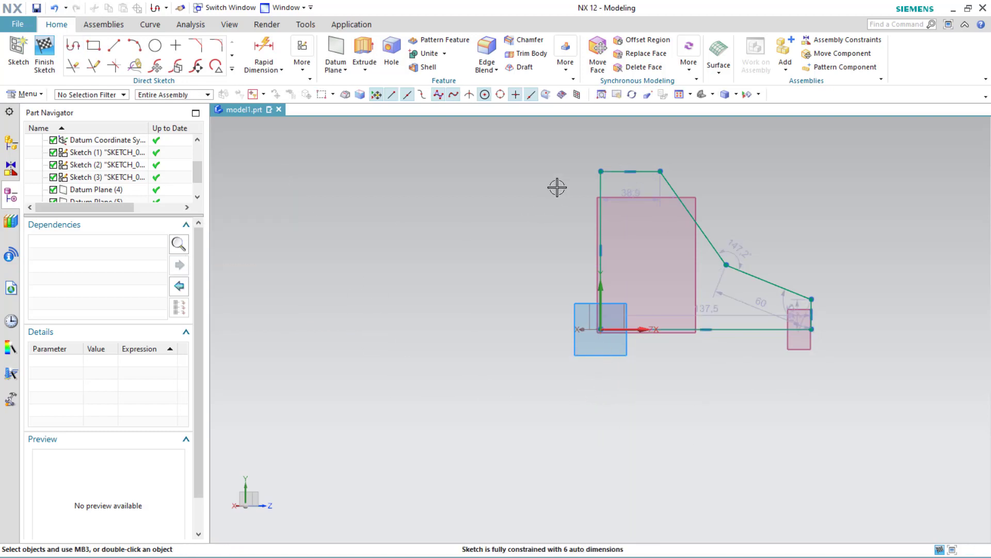
Step: Mirror all the profile curves about the horizontal X axis with Mirror Curve
drag(546, 144, 856, 361)
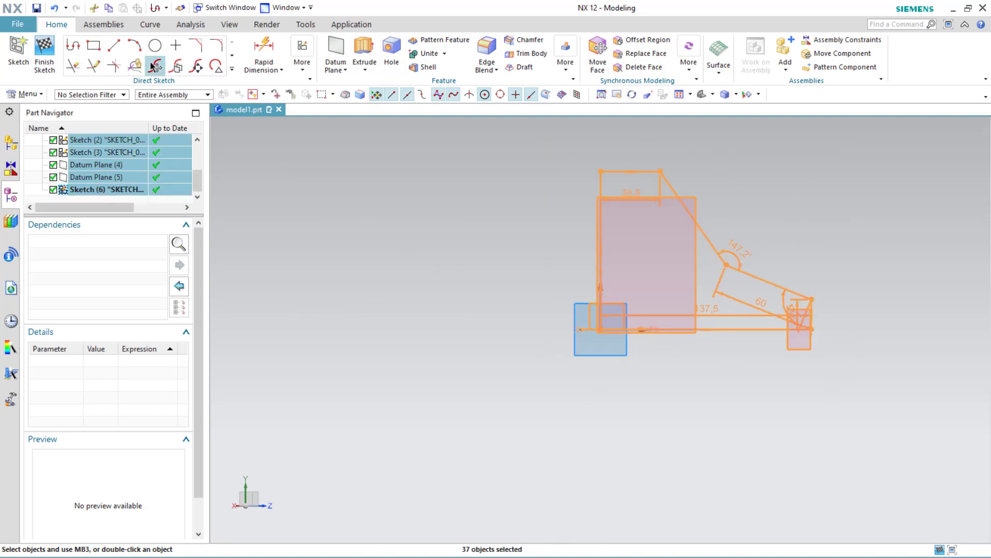
click(232, 68)
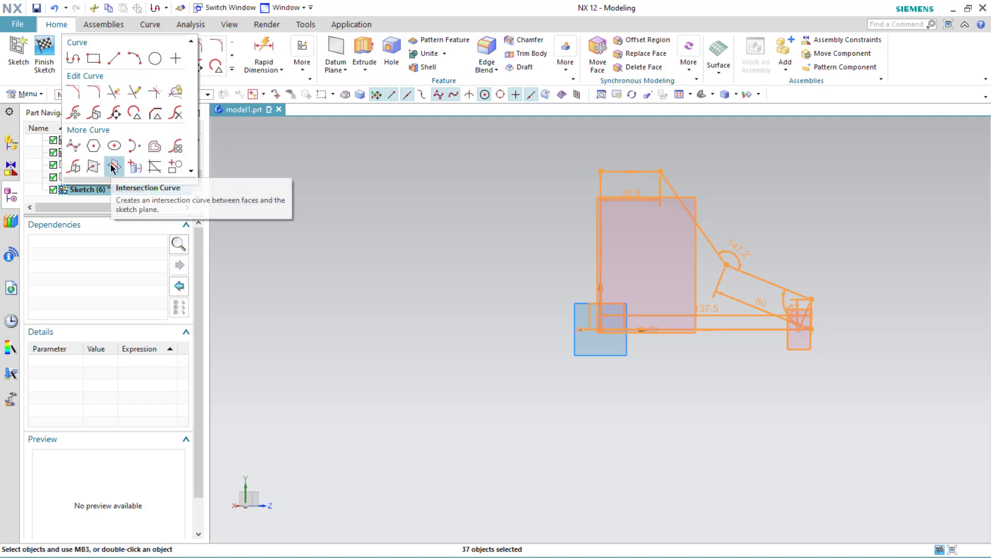
click(76, 167)
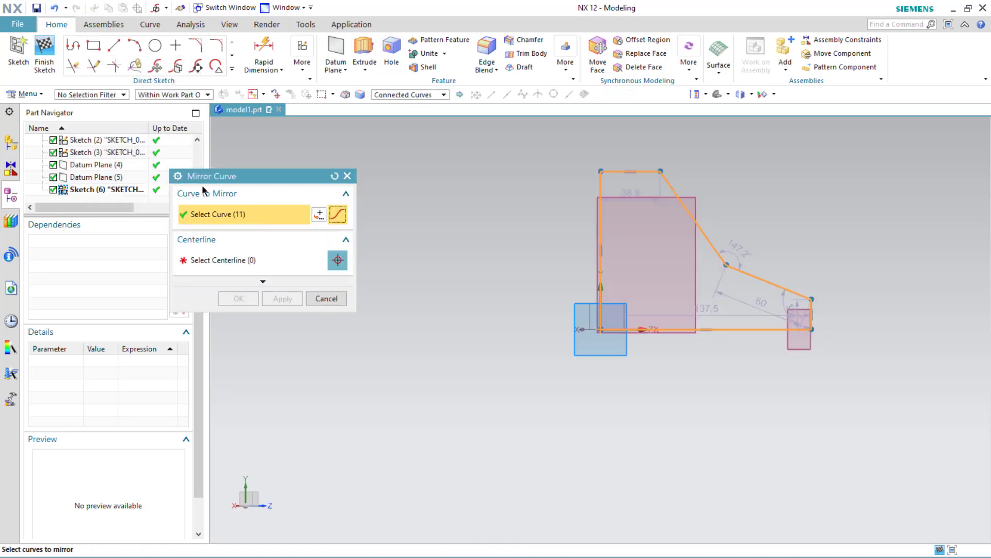
click(238, 258)
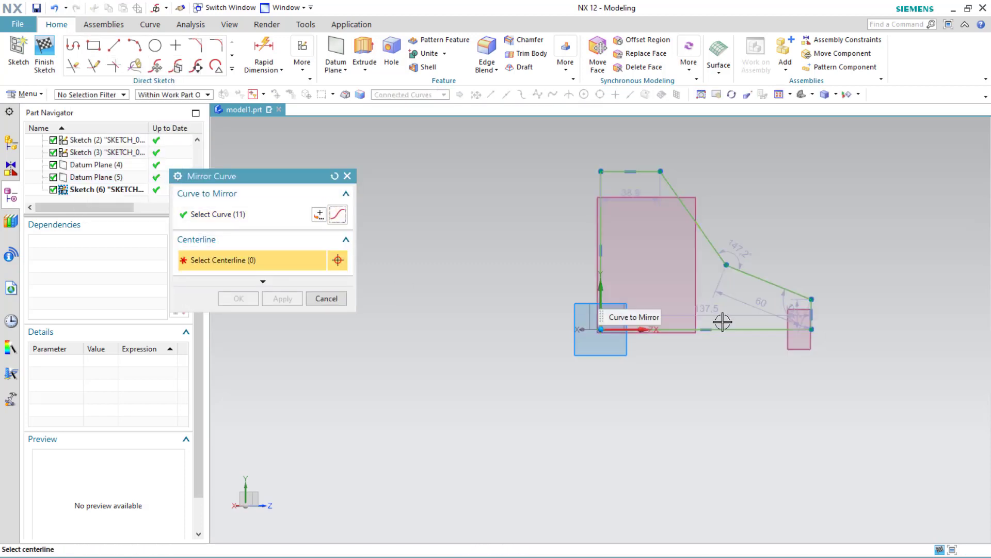
click(208, 216)
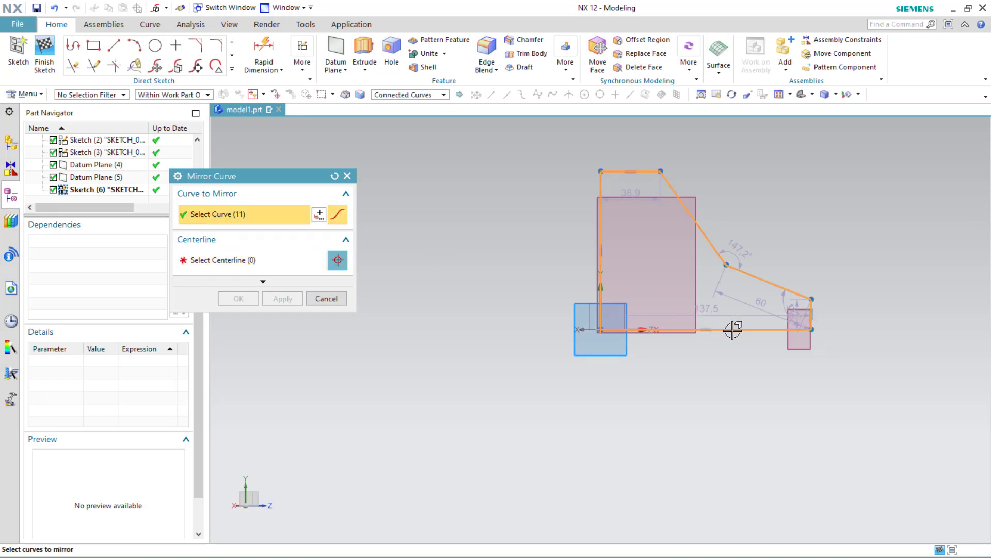
click(230, 268)
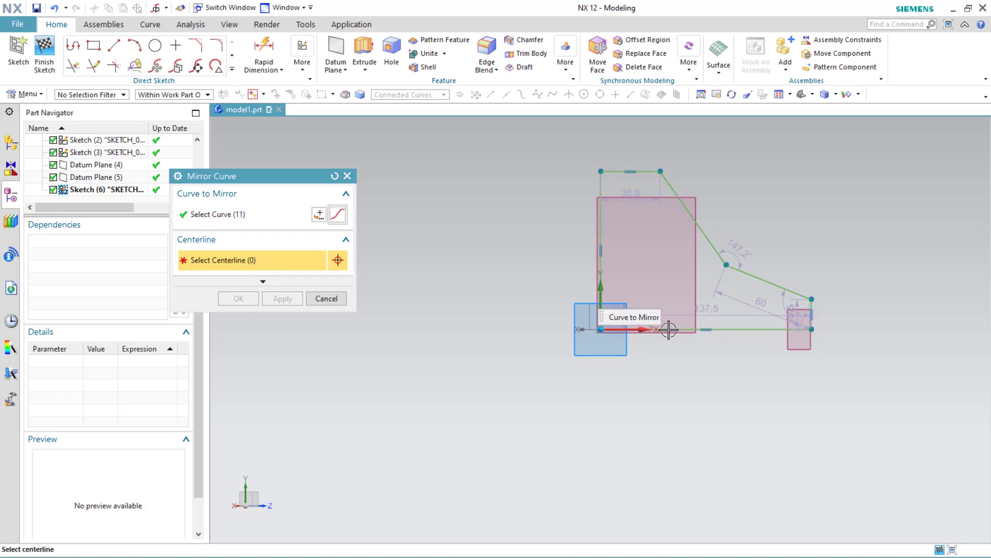
click(641, 329)
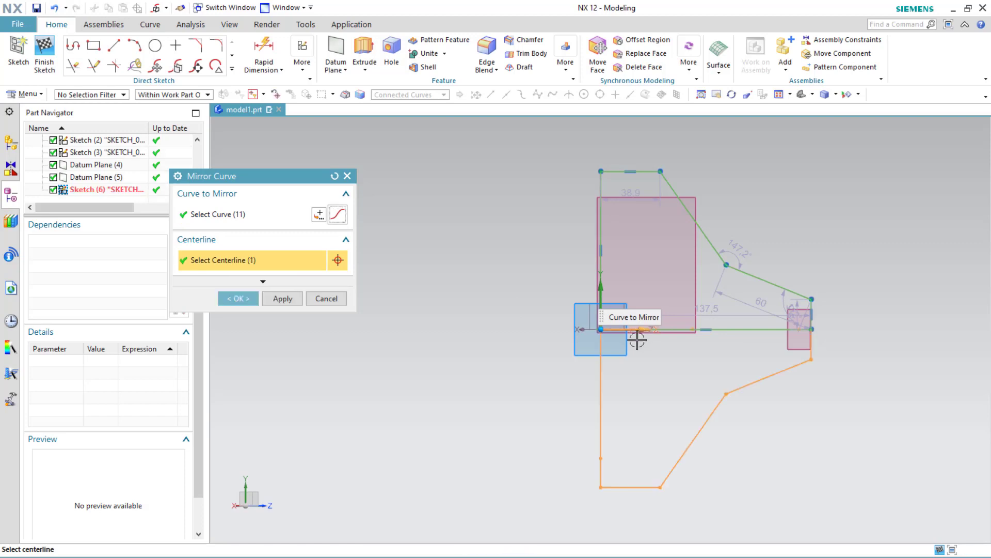
click(279, 298)
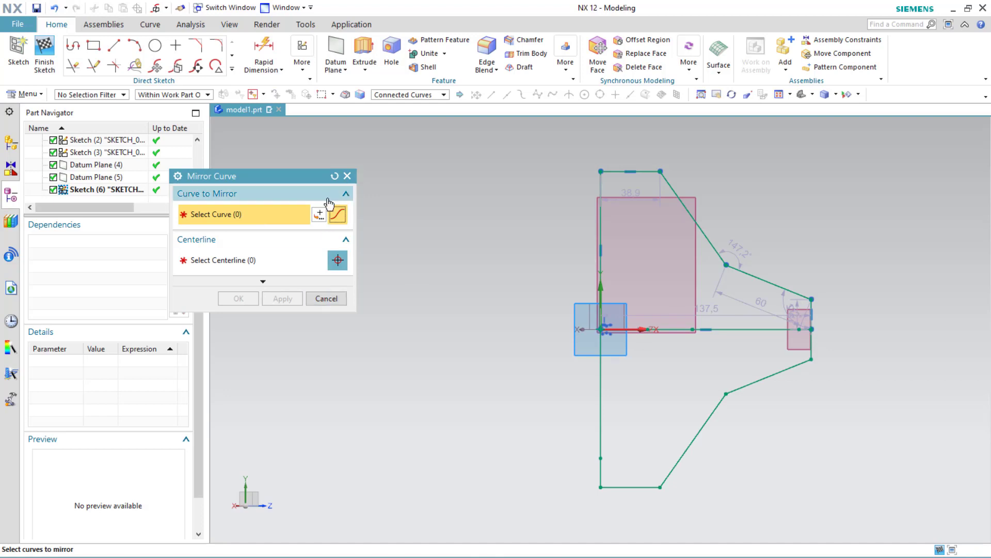
click(347, 176)
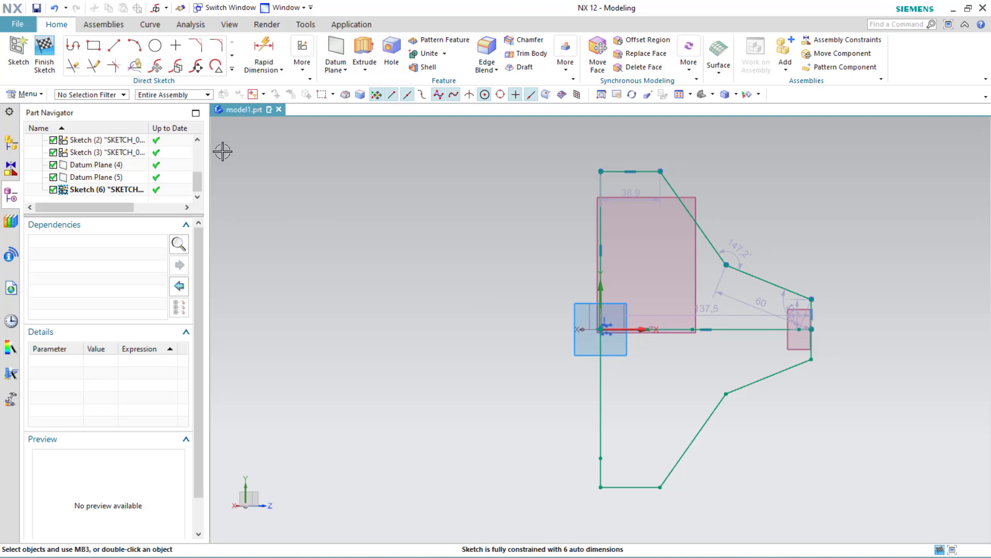
Step: With Rapid Dimension, set the length of the bottom horizontal segment to 10 mm
click(264, 54)
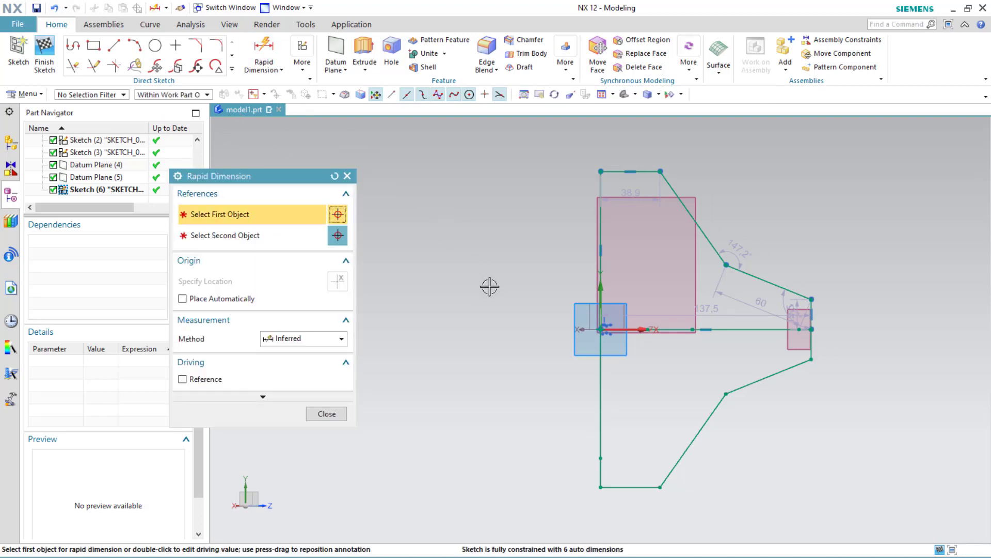
click(599, 479)
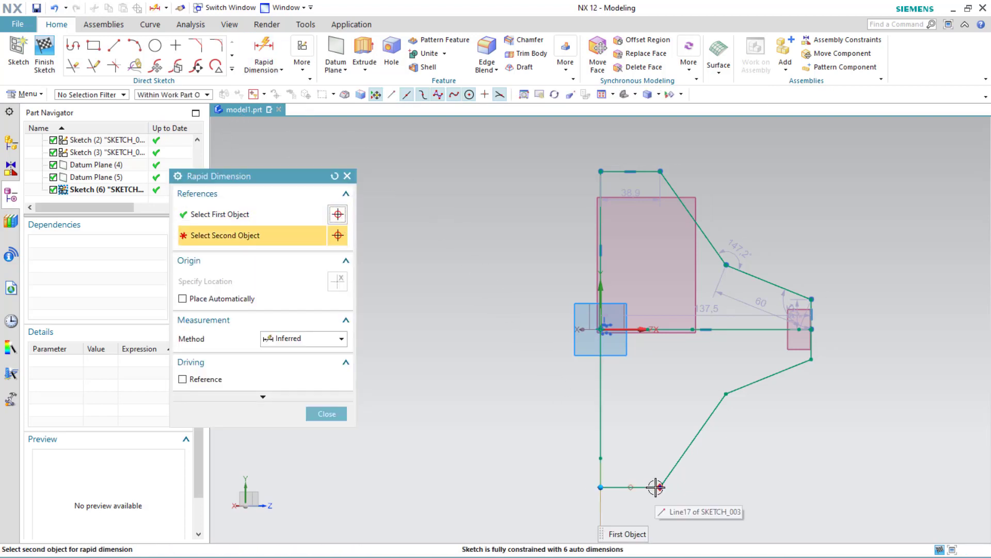
click(656, 487)
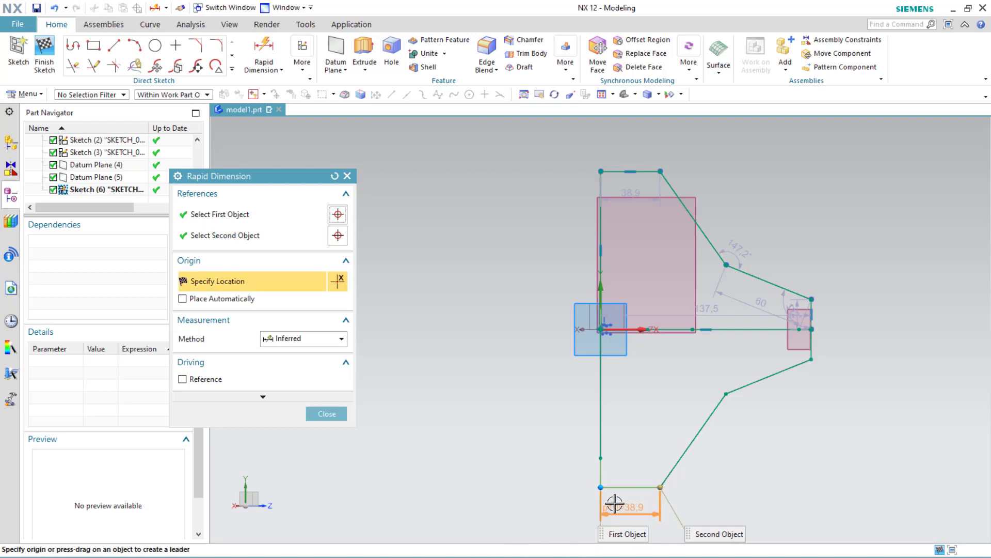
click(548, 505)
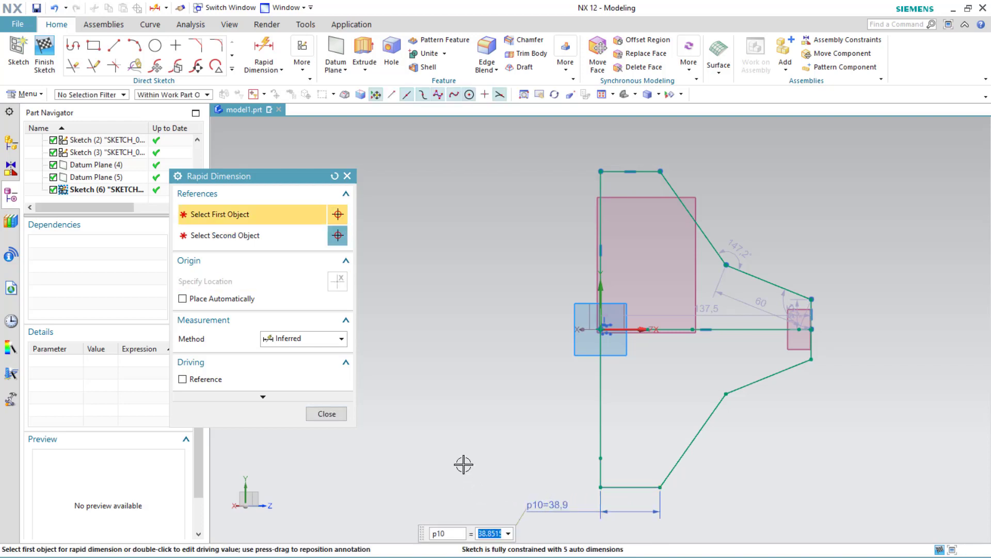
text(10)
key(Return)
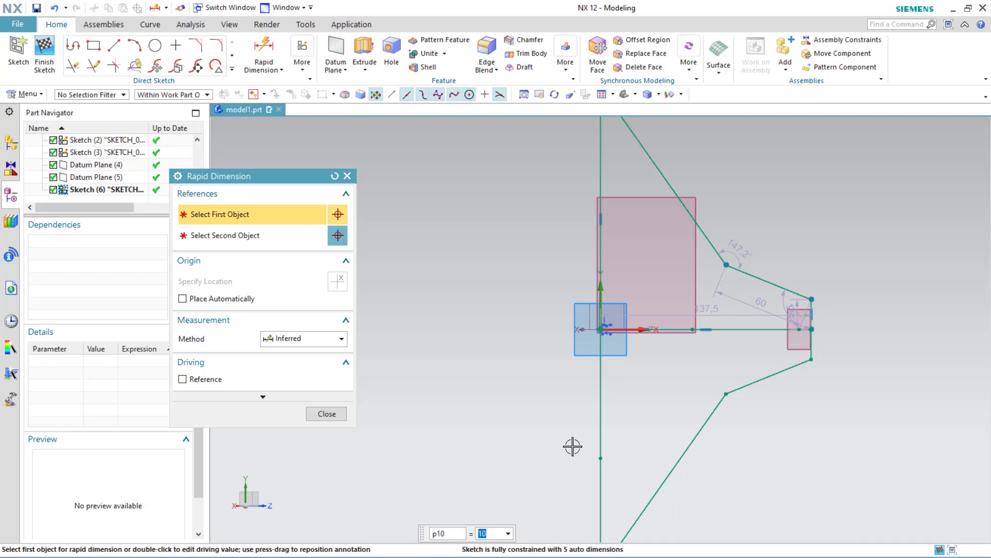
Step: Dimension the horizontal offset between the axis end point and the lower inclined line's end as 5 mm
click(799, 329)
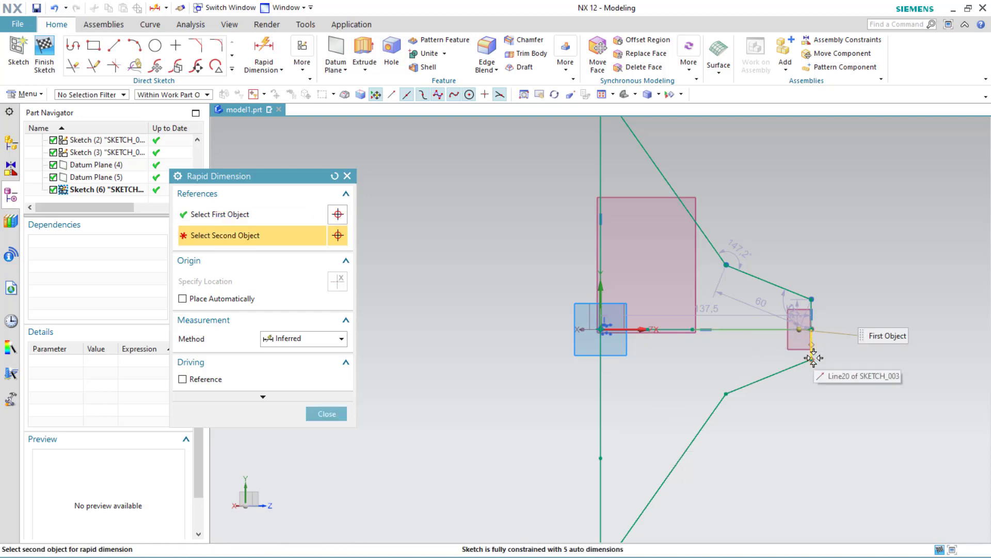
click(812, 360)
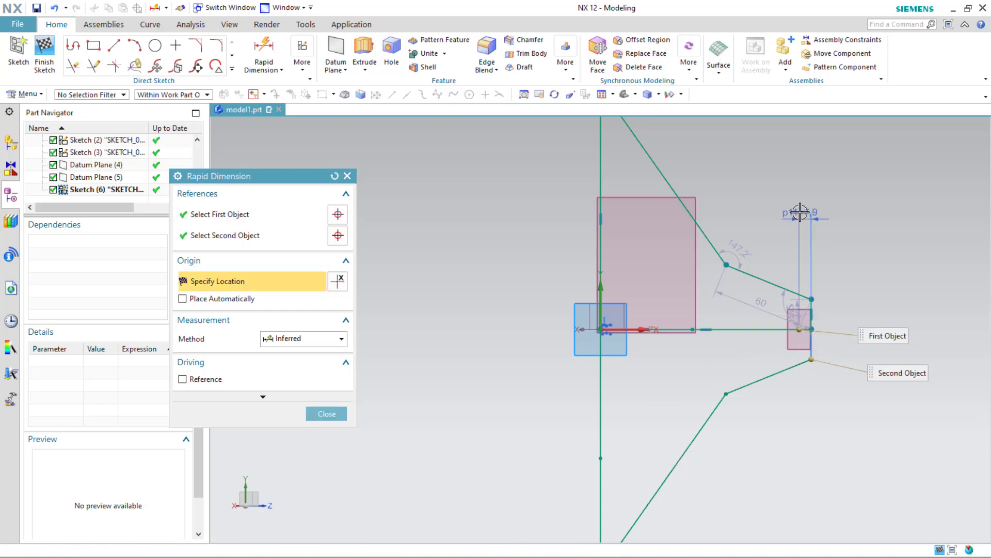
click(800, 211)
text(5)
key(Return)
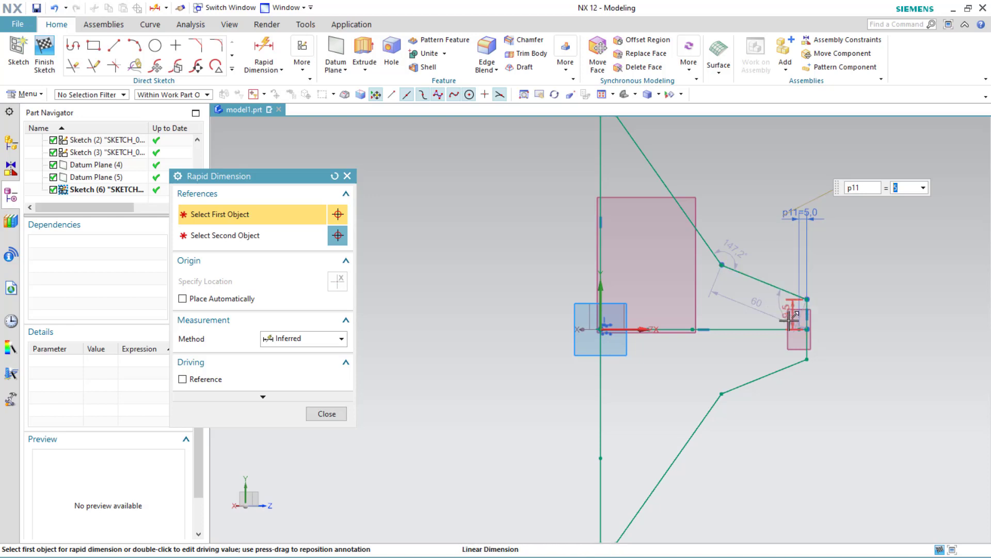
Step: Set the angle between the upper and lower outer inclined lines to 50°
click(750, 383)
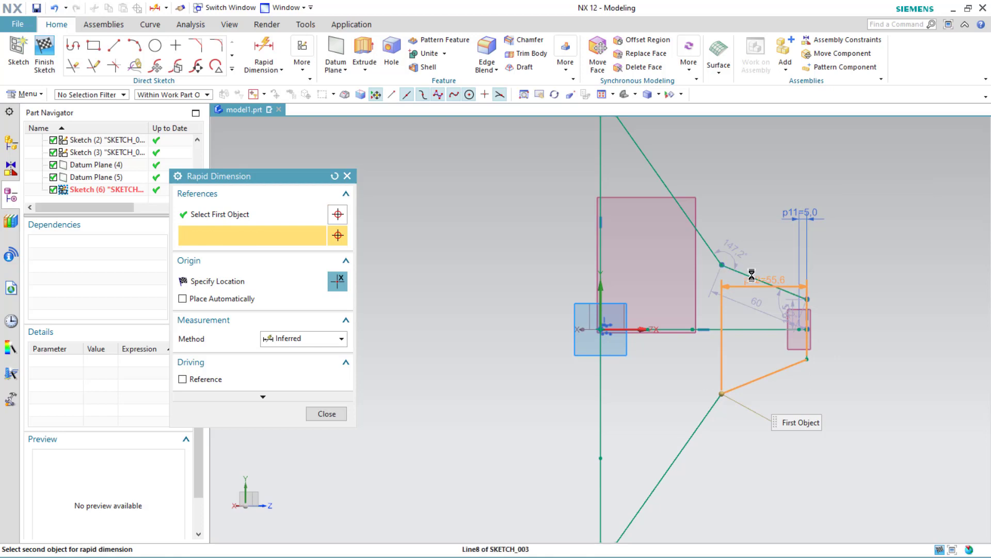
click(752, 276)
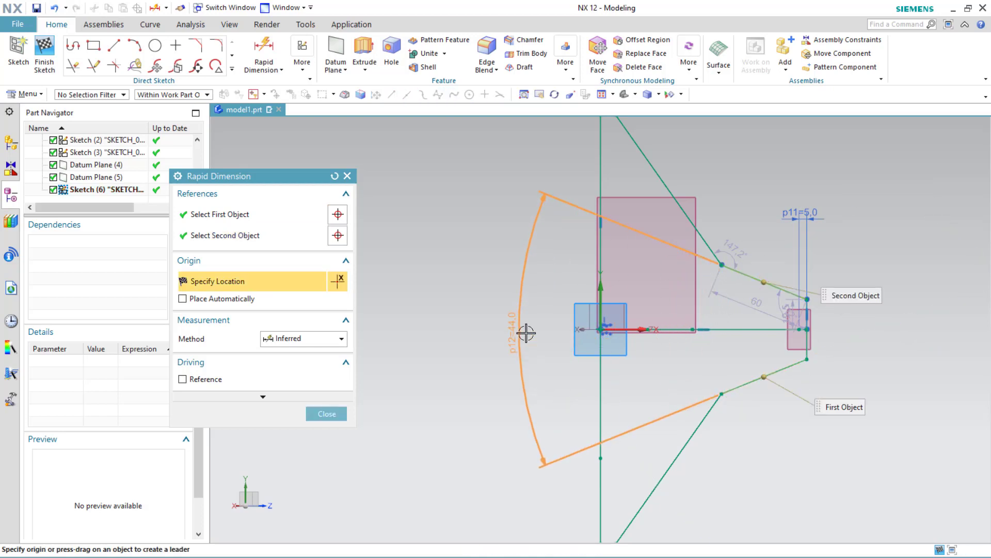
click(526, 333)
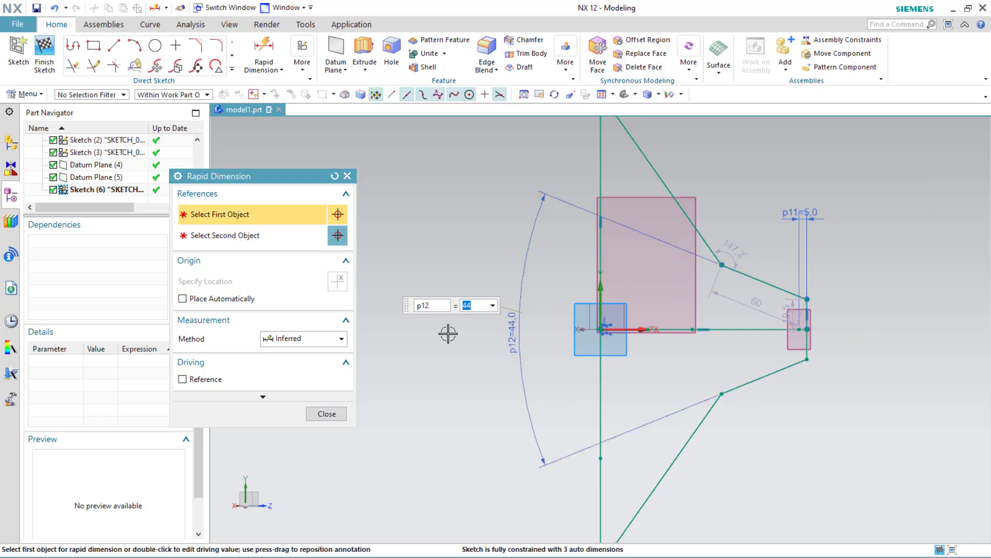
key(Return)
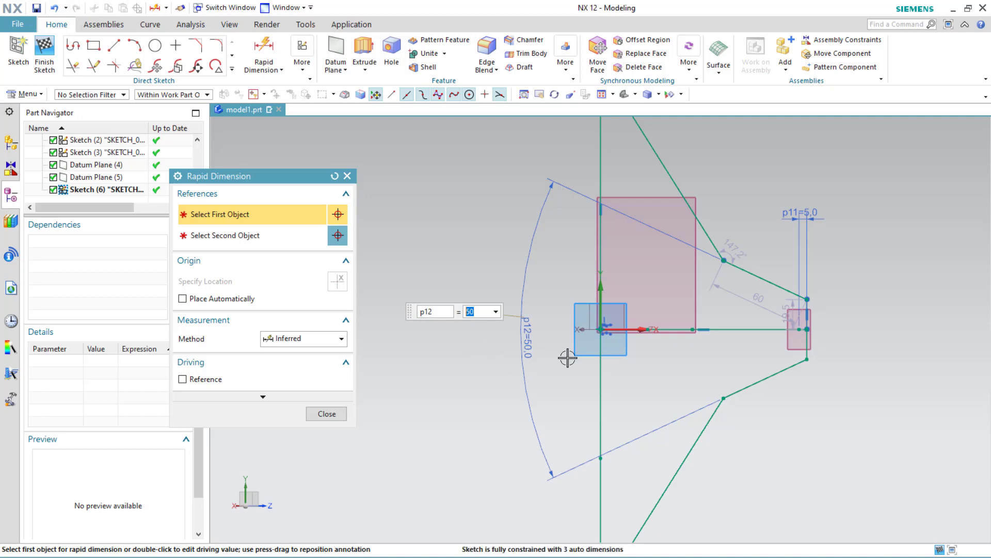
Step: Dimension the overall vertical distance between the bottom and top ends of the vertical line as 130 mm
scroll(567, 355, down, 2)
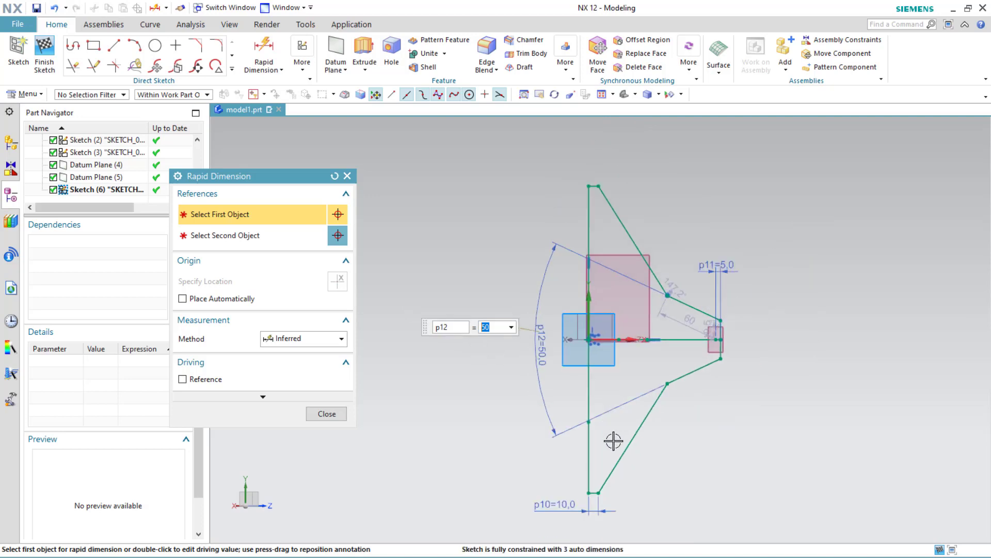
click(589, 489)
click(589, 186)
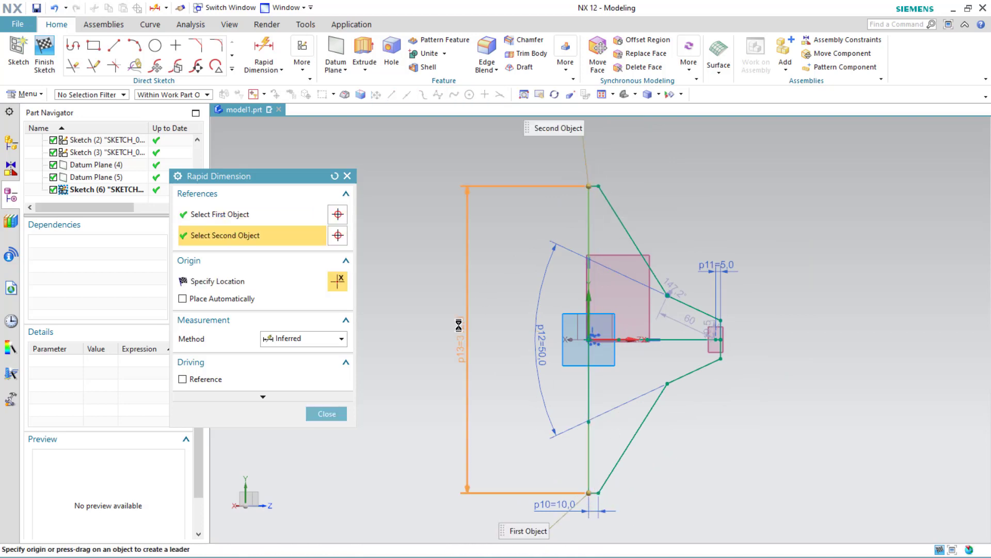
click(450, 333)
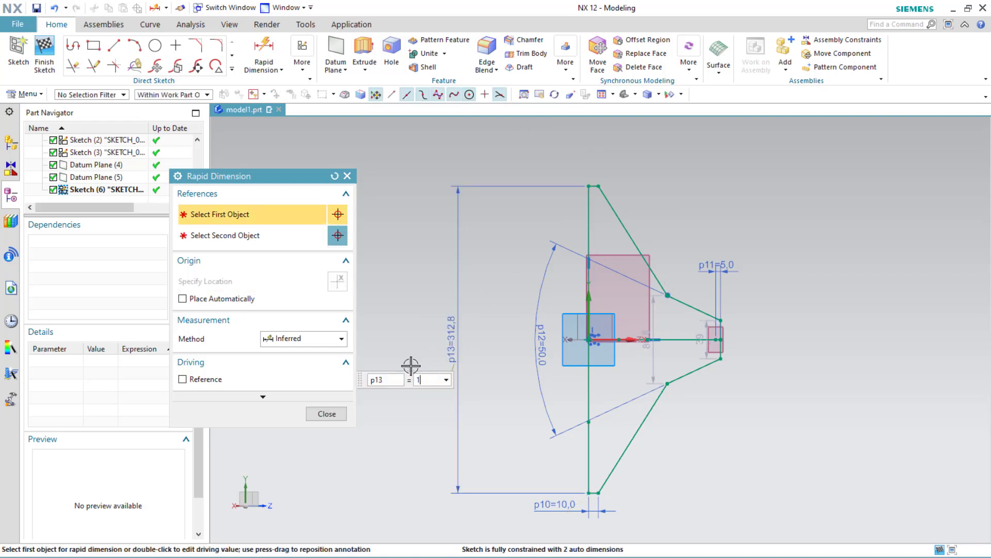
text(130)
key(Return)
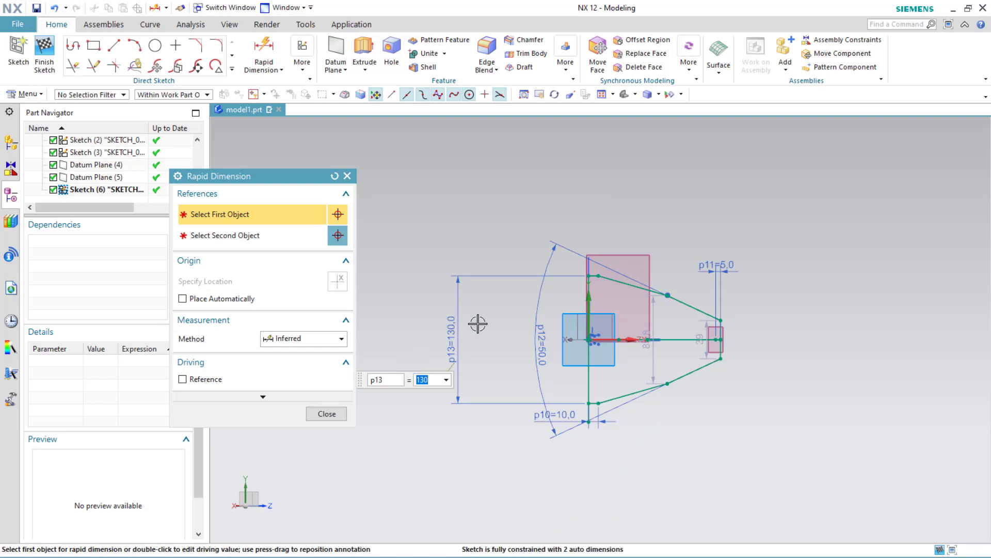
Step: Set the vertical distance between the upper and lower inclined segments' outer ends to 60 mm
click(667, 297)
click(668, 383)
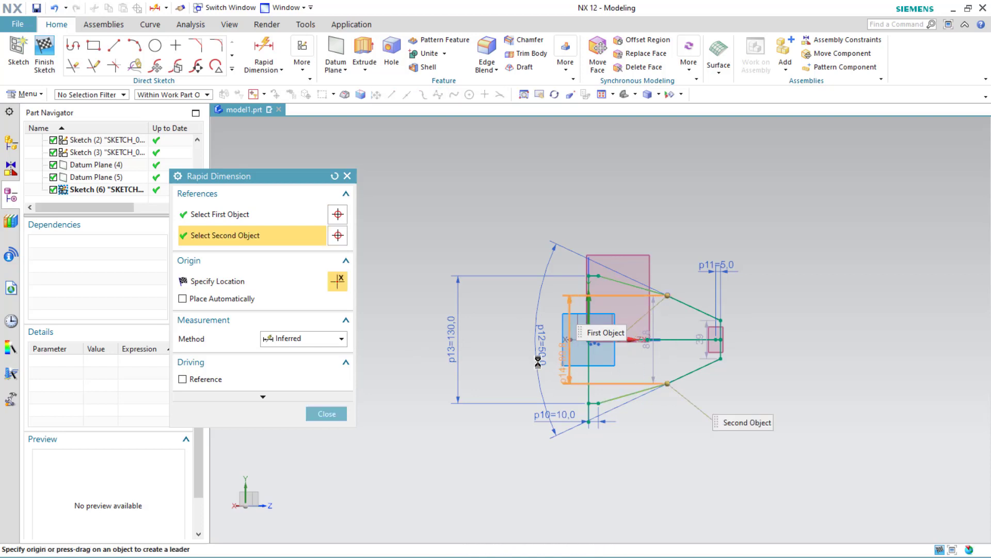
click(485, 358)
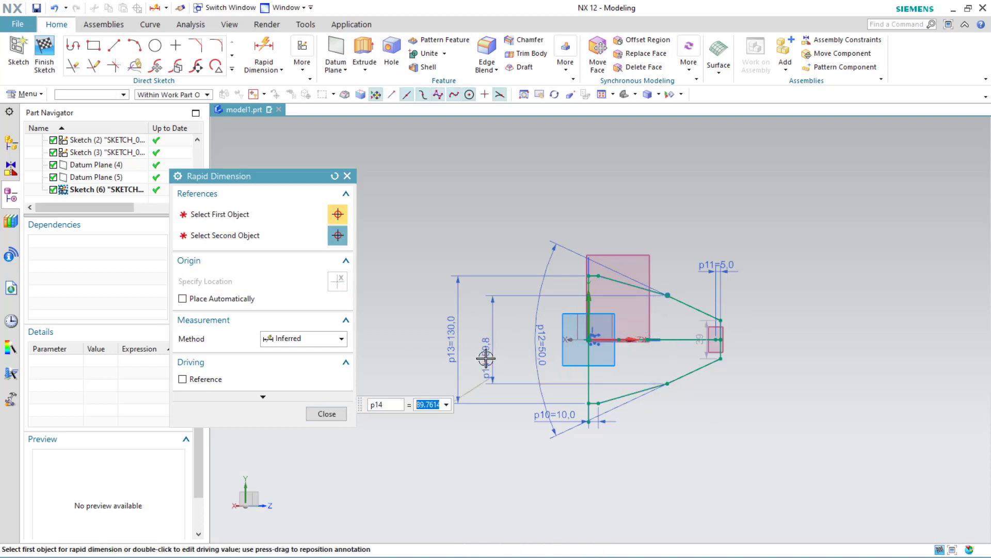
key(Return)
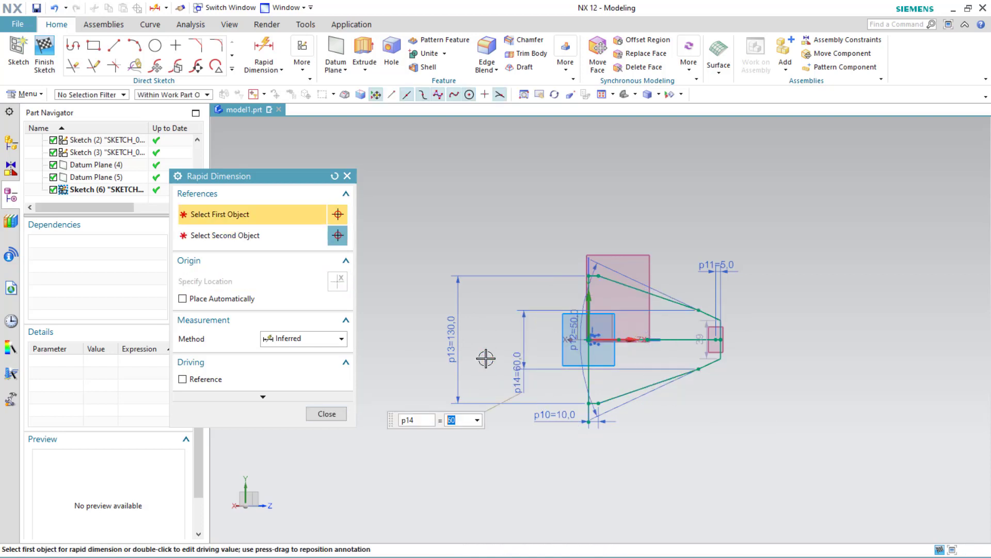
Step: Dimension the horizontal distance from the vertical line to the lower inner corner as 25 mm and close Rapid Dimension
scroll(646, 333, up, 5)
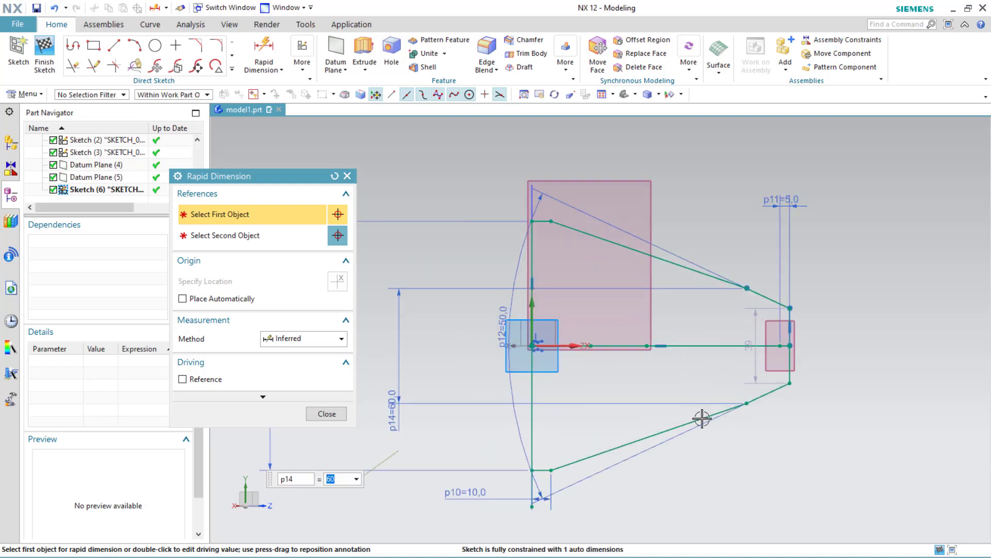
click(748, 405)
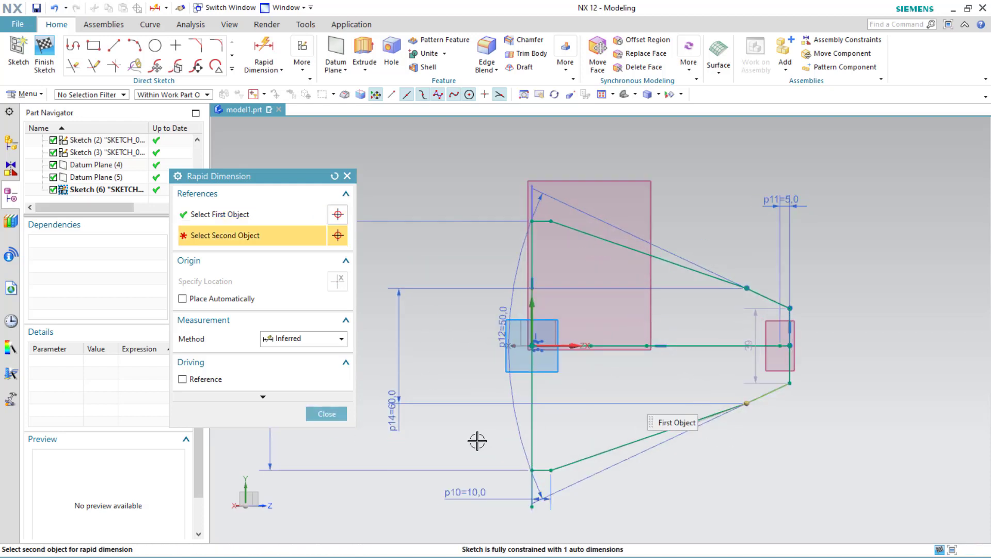
click(532, 470)
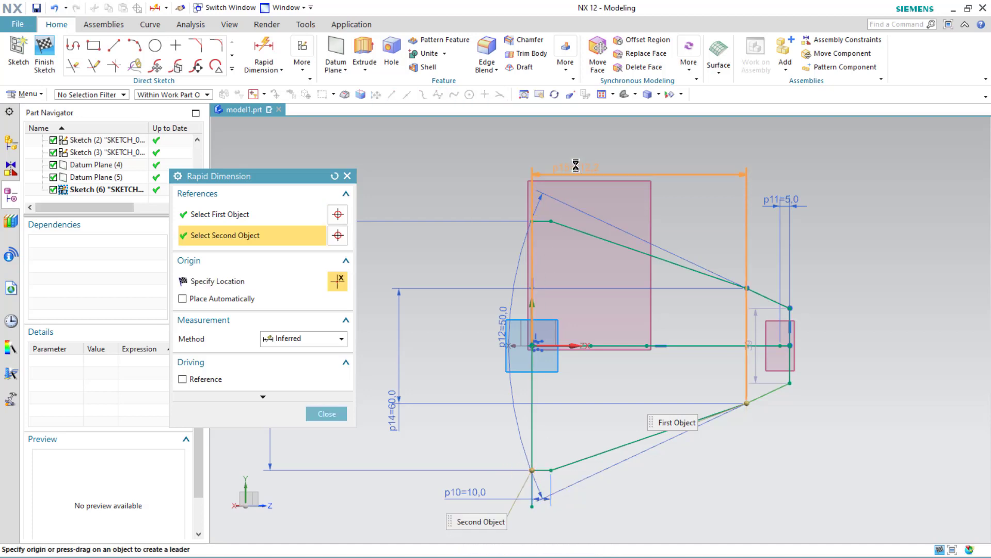
click(578, 146)
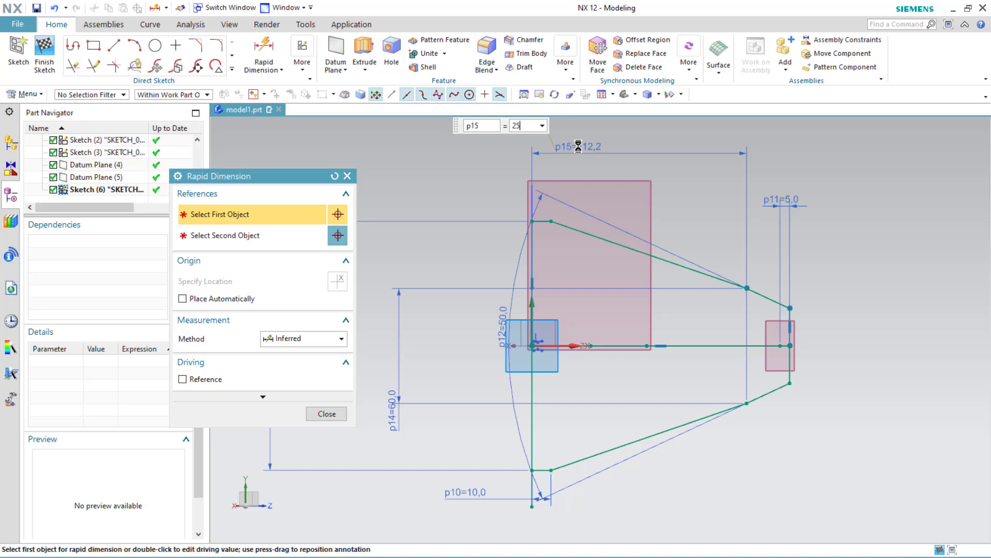
key(Return)
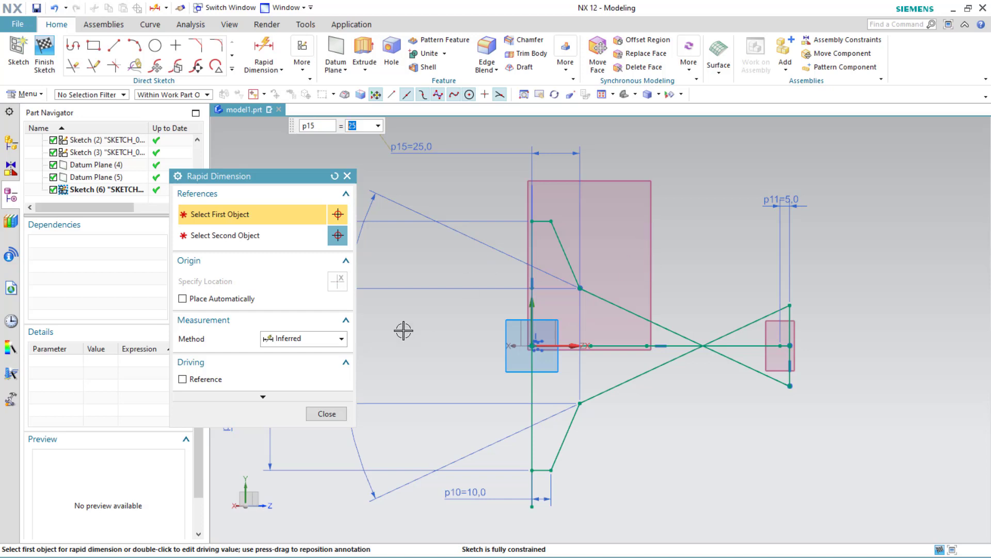
click(347, 175)
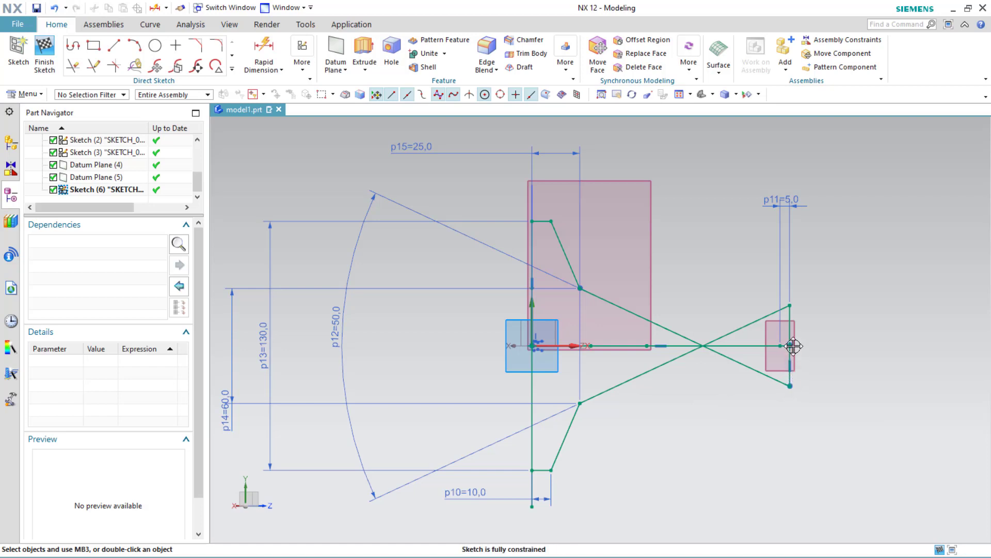
Step: Delete the 5 mm dimension at the profile's outer end and drag the outer end segment inward toward the vertical line
click(792, 203)
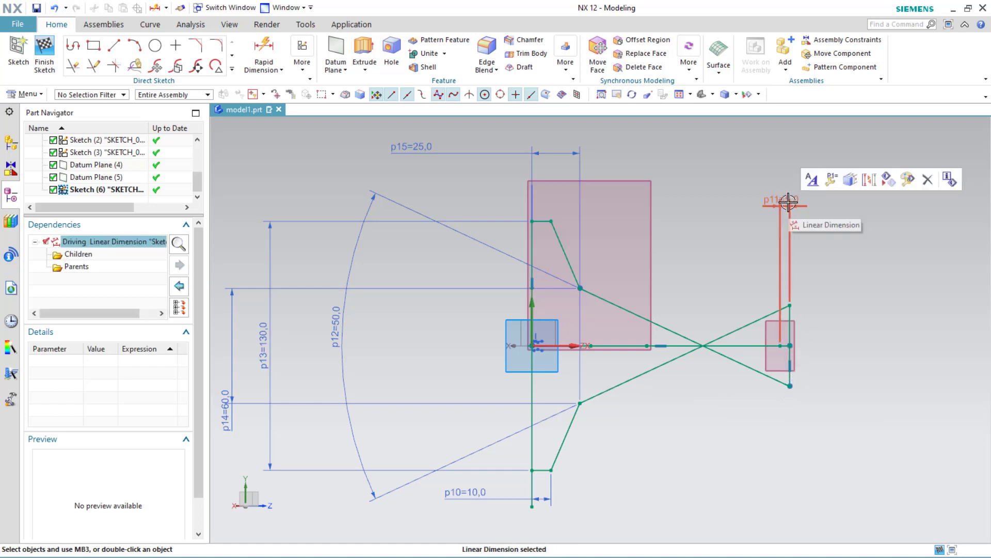
key(Delete)
click(495, 309)
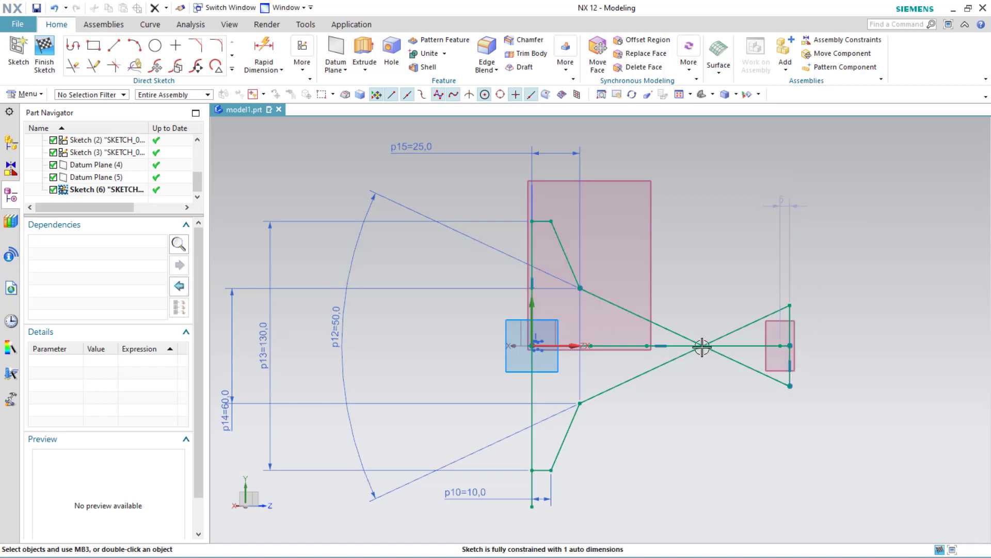
drag(791, 344, 647, 345)
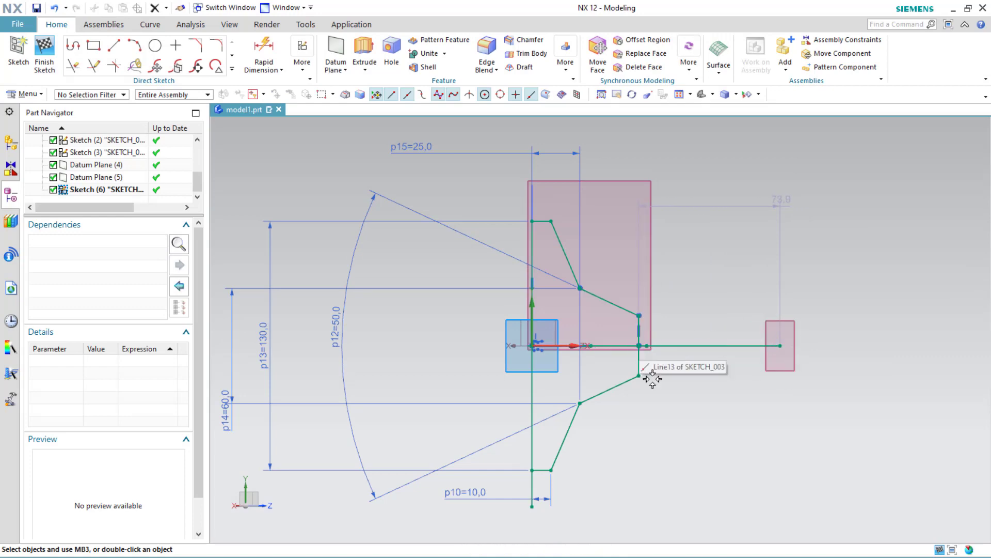
Step: Dimension the offset of the profile's outer end segment as 5 mm with Rapid Dimension and close it
mouse_move(659, 427)
middle_down()
mouse_move(635, 425)
mouse_move(613, 350)
mouse_move(677, 365)
mouse_move(611, 439)
mouse_move(444, 181)
mouse_move(458, 190)
mouse_move(414, 188)
mouse_move(444, 192)
middle_up()
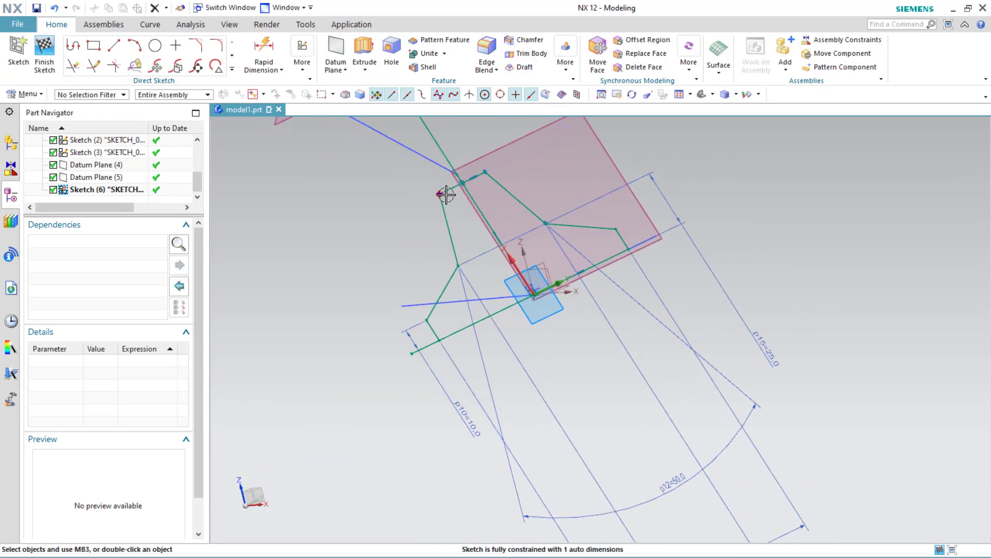
drag(429, 176, 426, 171)
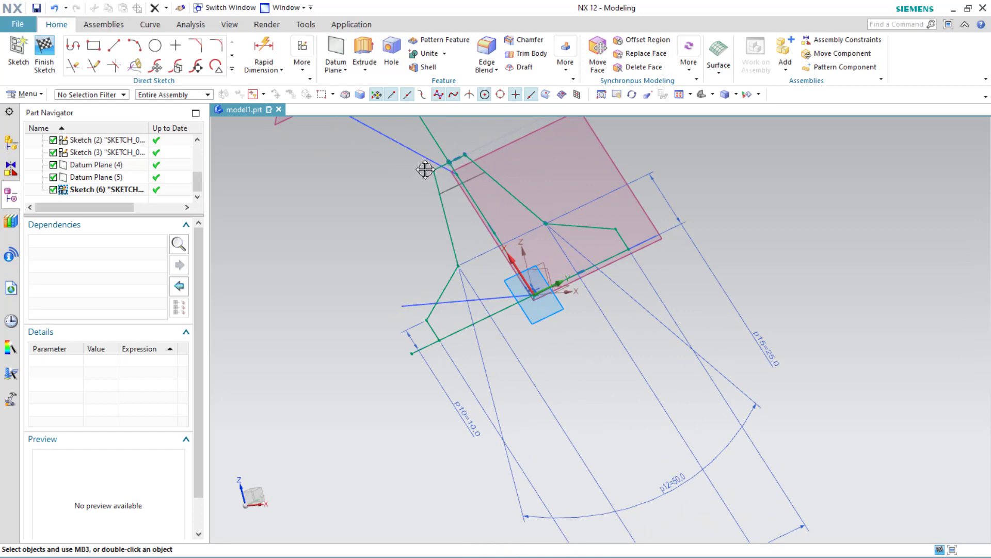
scroll(425, 169, down, 3)
scroll(423, 185, up, 7)
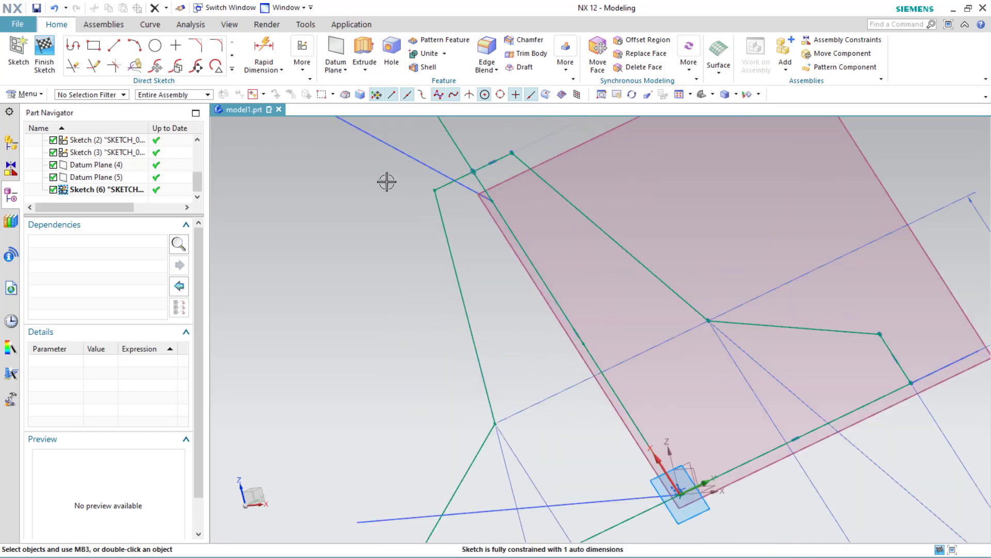
click(264, 49)
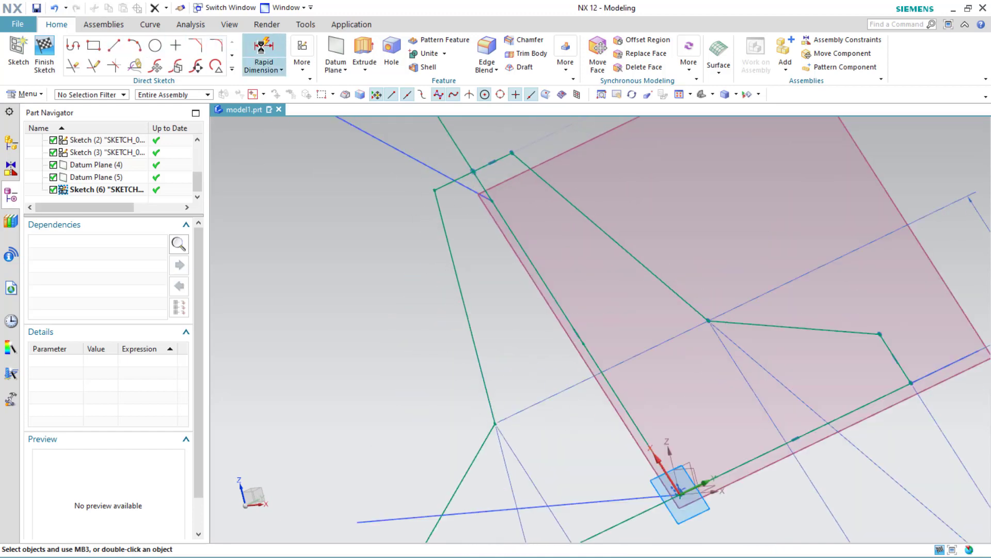
click(492, 200)
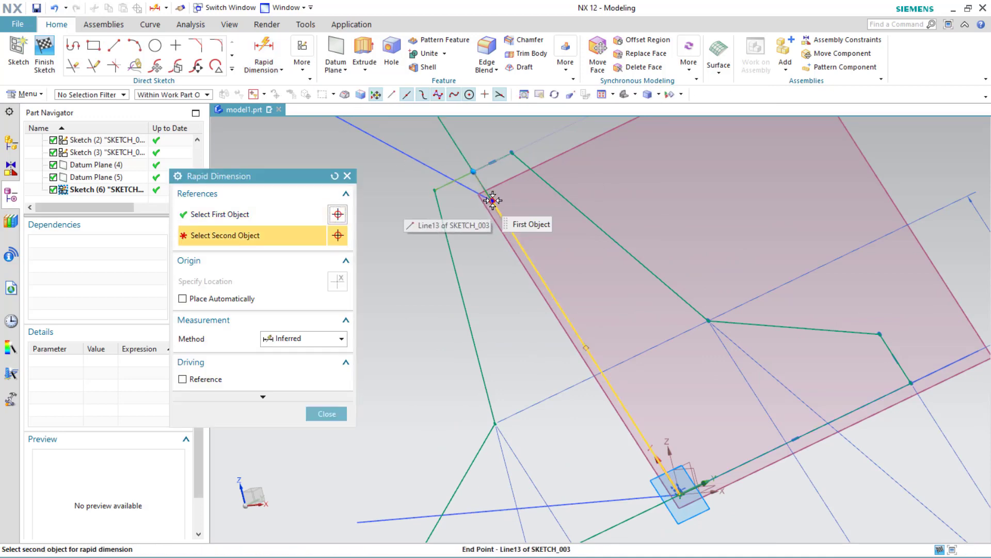
click(492, 201)
click(411, 222)
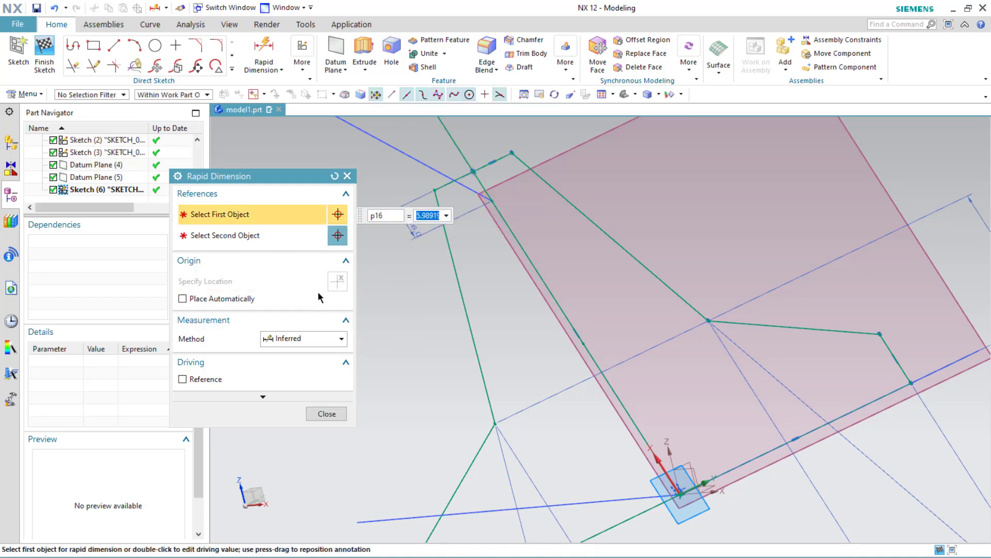
text(5)
key(Return)
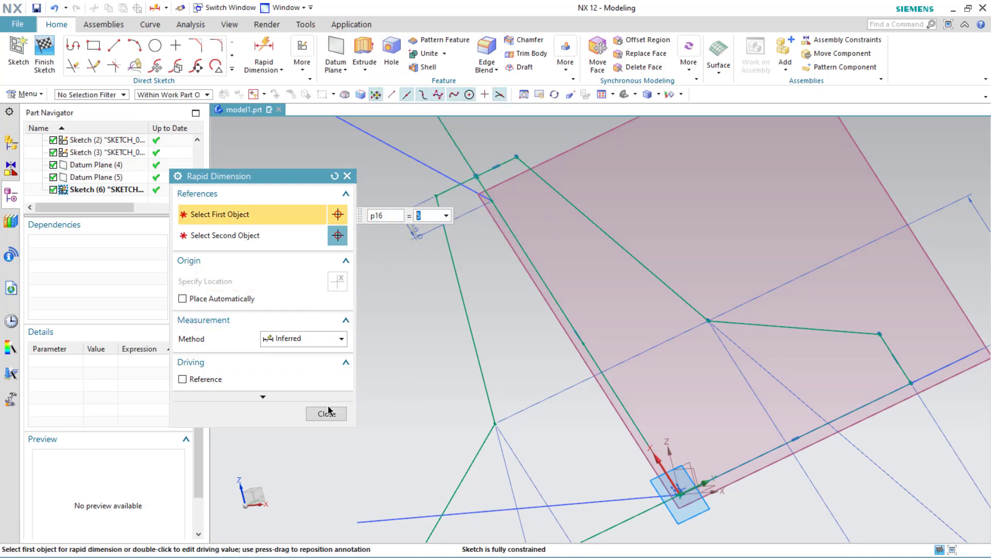
click(326, 414)
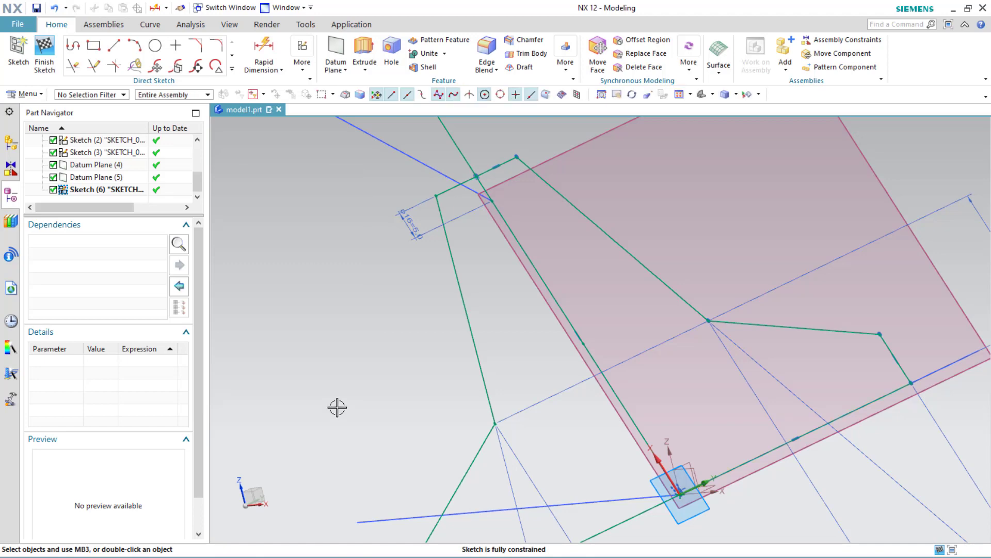
Step: Finish the profile sketch
mouse_move(356, 373)
middle_down()
mouse_move(381, 350)
mouse_move(418, 343)
mouse_move(354, 338)
mouse_move(359, 374)
mouse_move(318, 345)
mouse_move(346, 357)
middle_up()
scroll(358, 374, up, 2)
scroll(359, 374, down, 5)
click(49, 52)
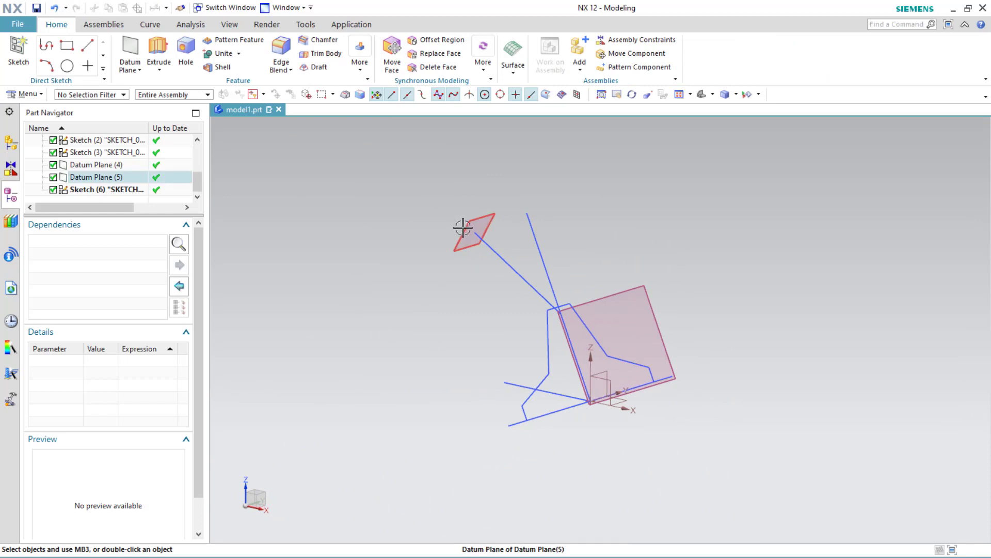
click(463, 228)
click(30, 56)
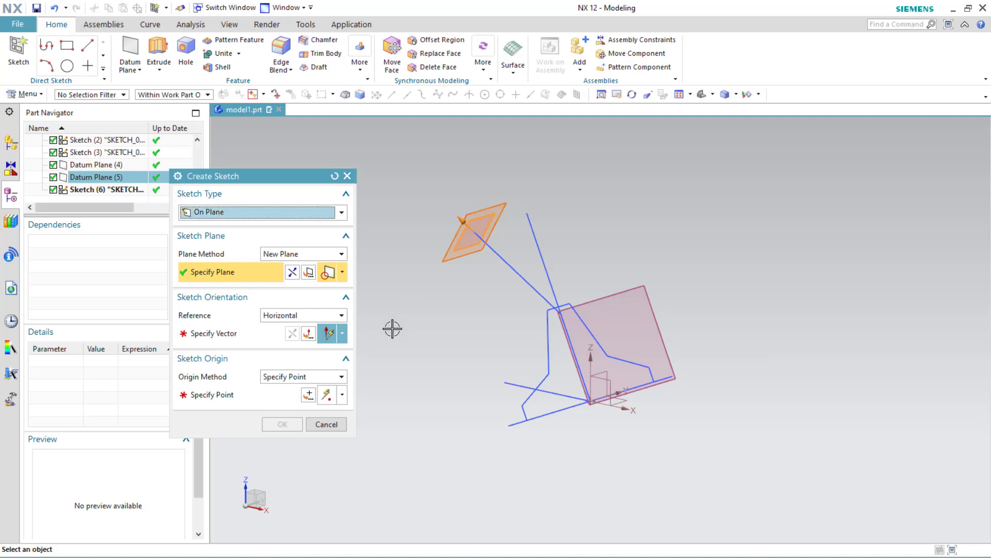
click(325, 424)
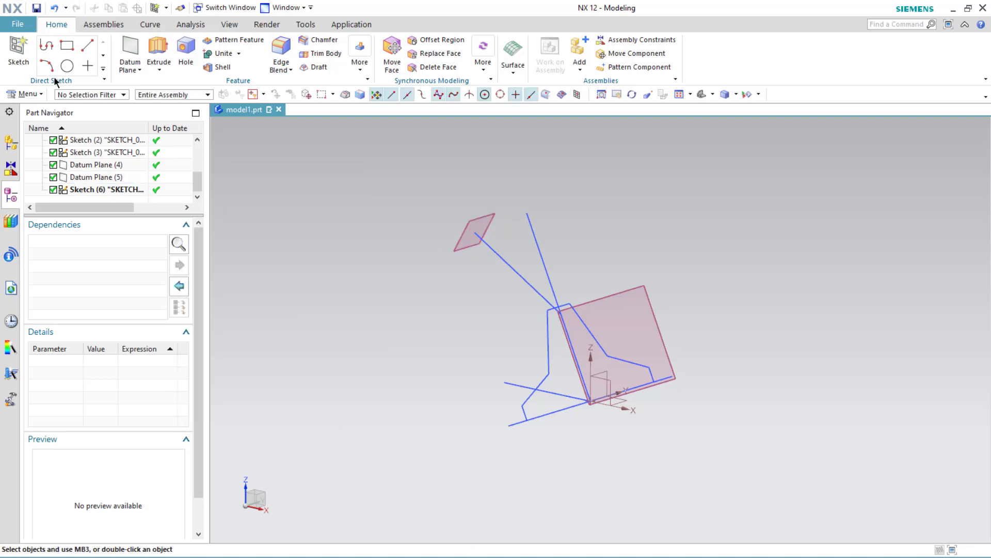
Step: Create a new sketch on the datum plane at the far end of the path
click(18, 54)
click(482, 223)
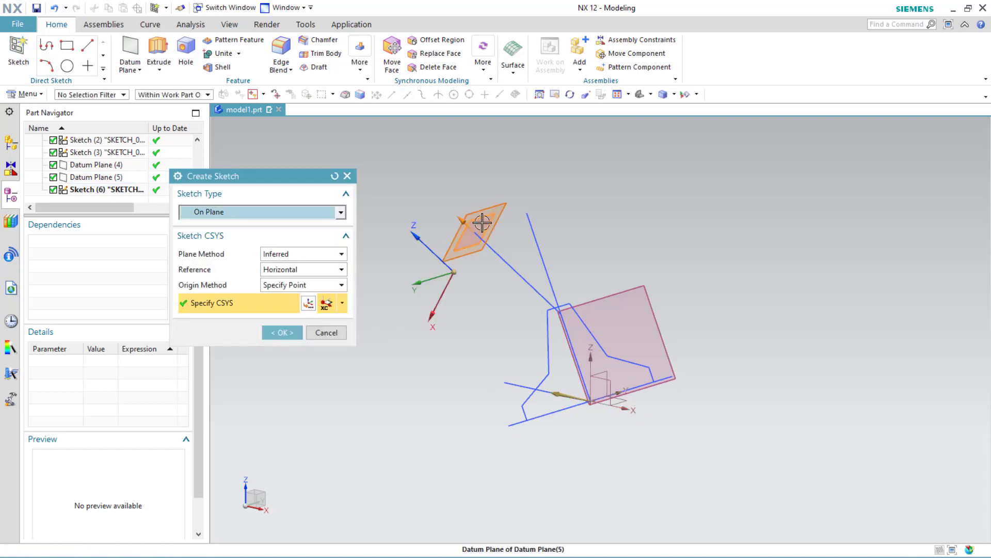
click(283, 332)
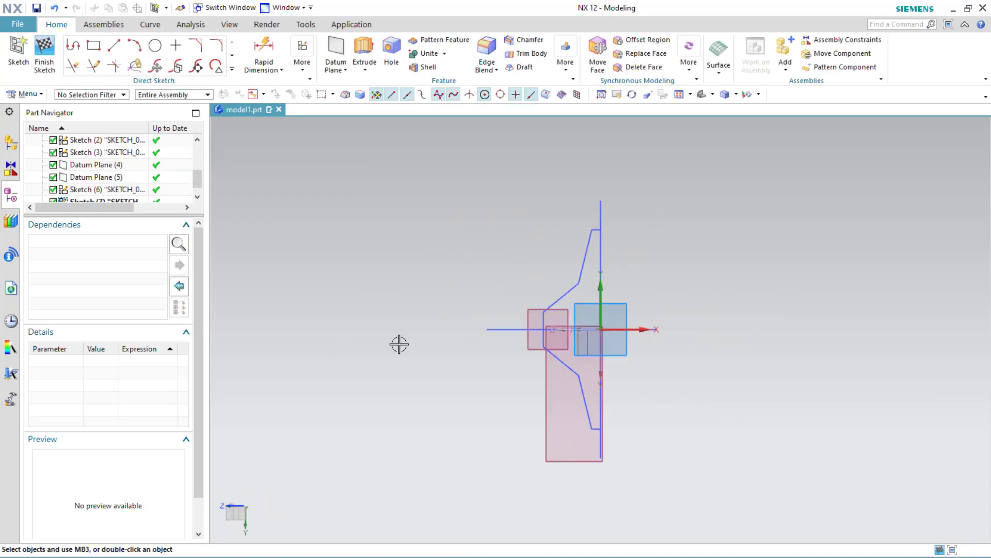
Step: Draw a circle of 30 mm diameter centred on the path's end point
scroll(500, 317, up, 4)
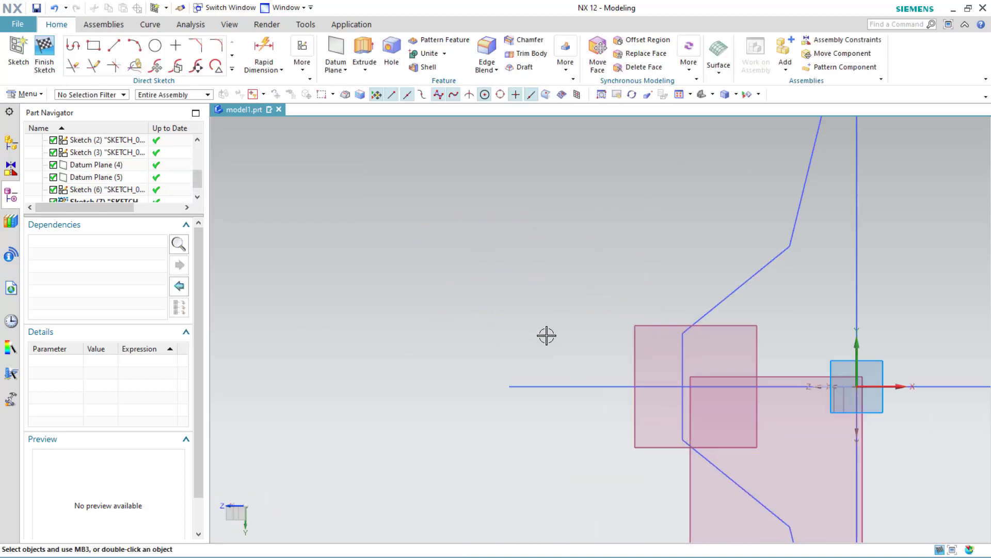
middle_drag(546, 336, 573, 346)
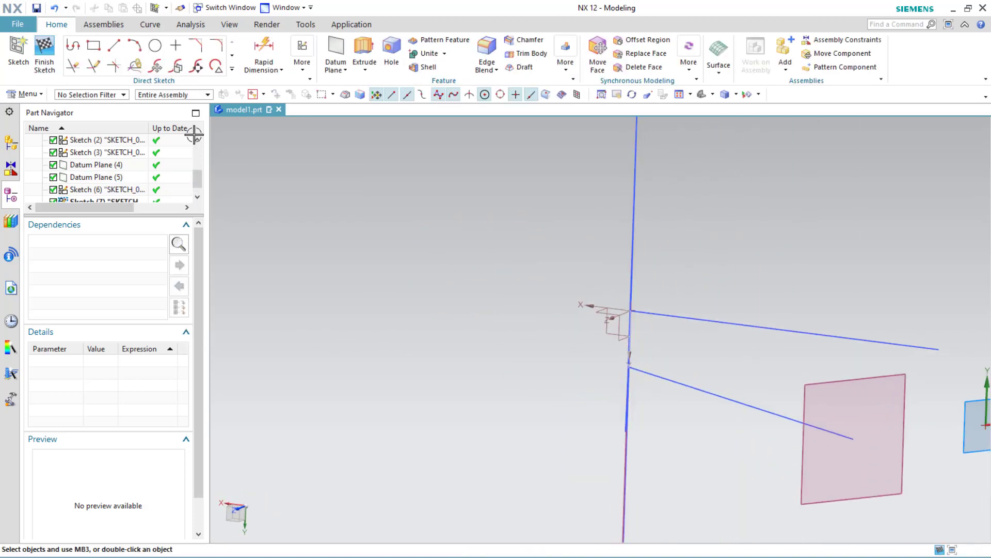
click(154, 46)
click(853, 440)
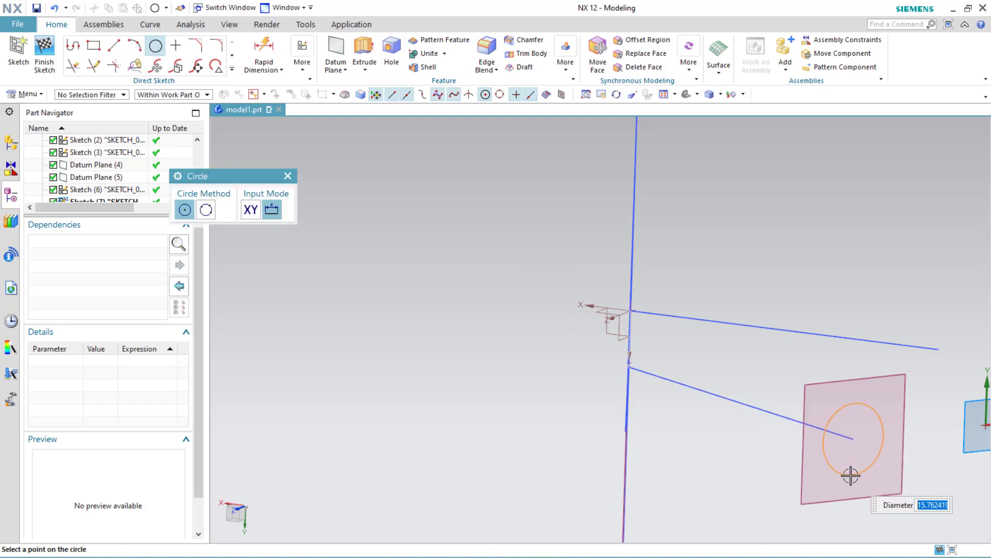
click(851, 475)
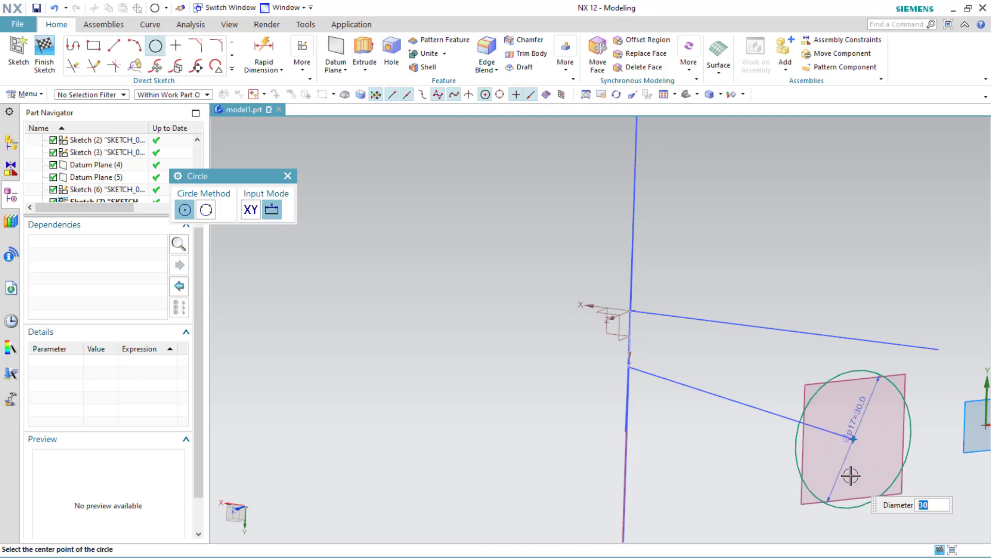
Step: Close the Circle tool and open the profile sketch SKETCH_003 for editing
middle_drag(764, 434, 620, 276)
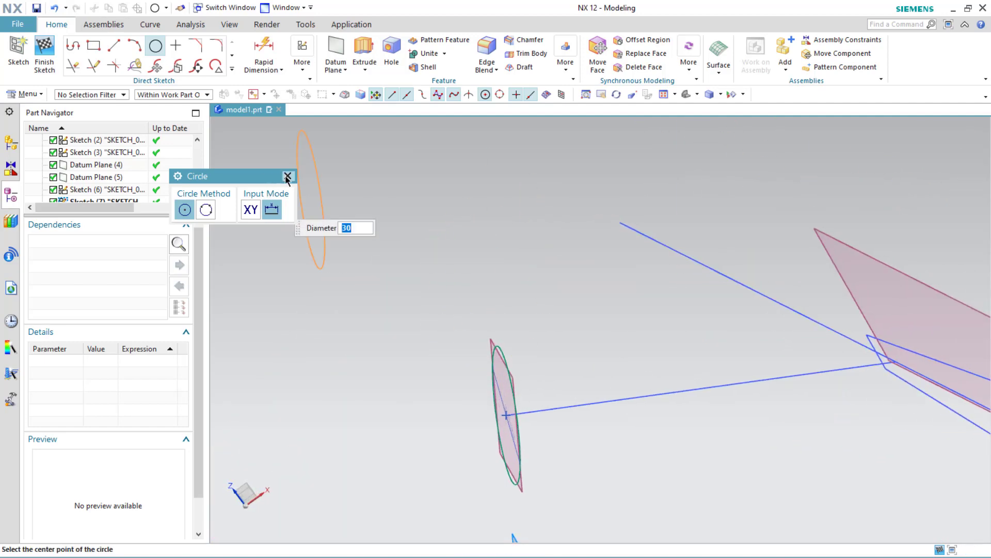
click(288, 178)
mouse_move(449, 320)
middle_down()
mouse_move(468, 281)
mouse_move(409, 268)
mouse_move(420, 317)
mouse_move(396, 334)
mouse_move(391, 305)
mouse_move(602, 270)
middle_up()
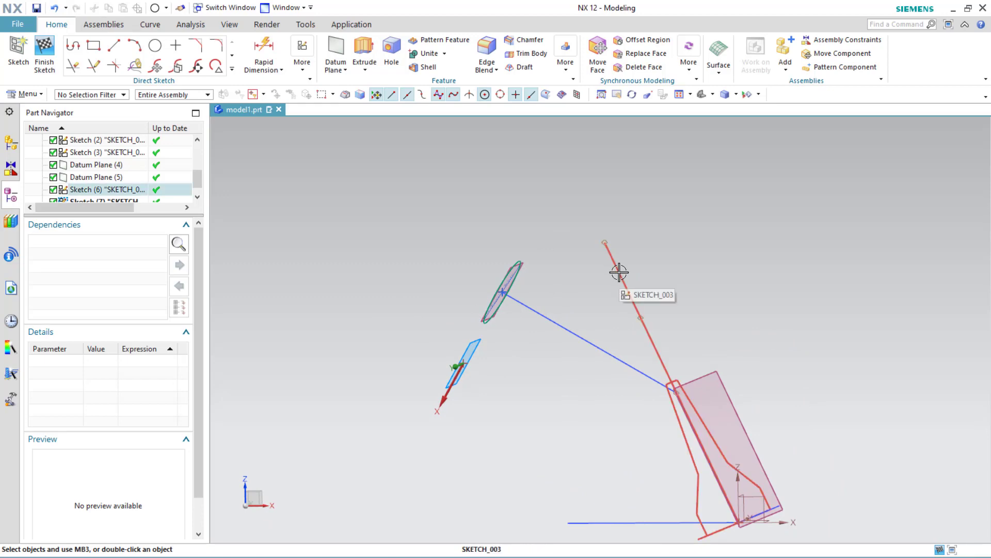
click(619, 272)
double_click(619, 272)
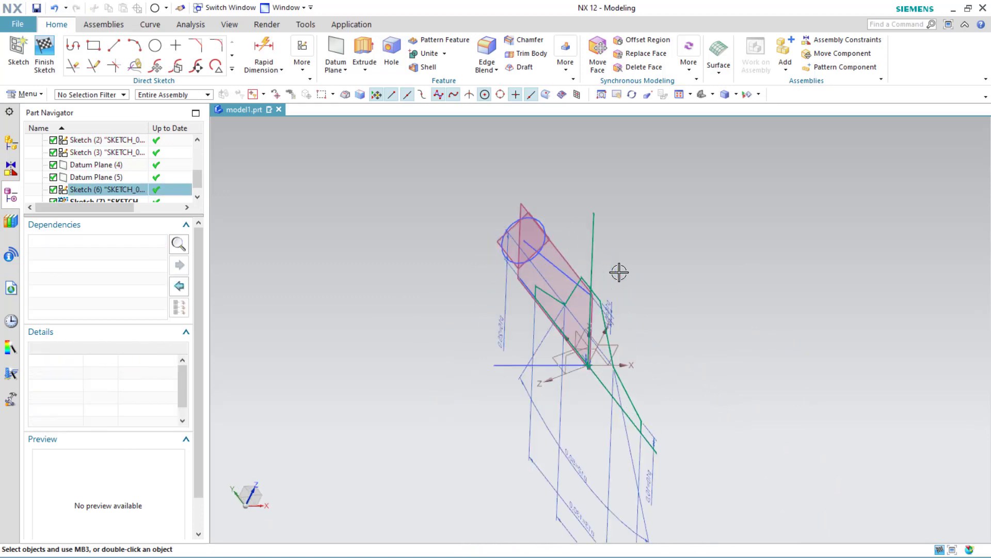
click(823, 350)
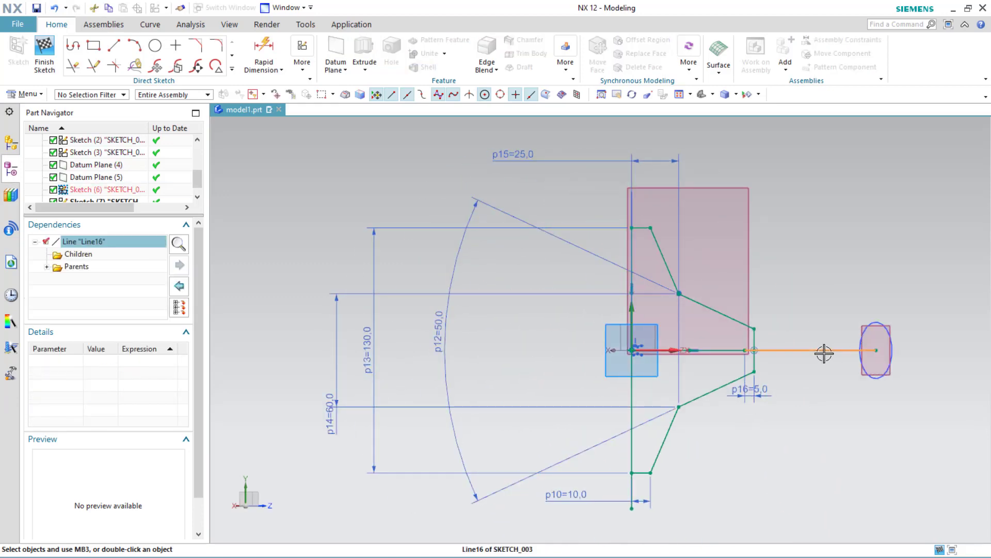
key(Escape)
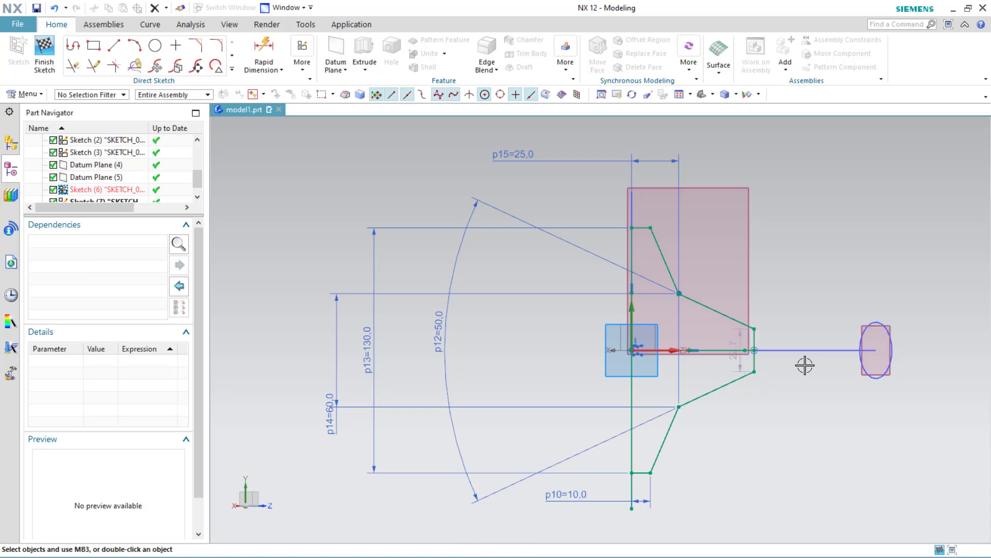
Step: Delete the two horizontal line segments lying along the profile's centre axis
click(706, 350)
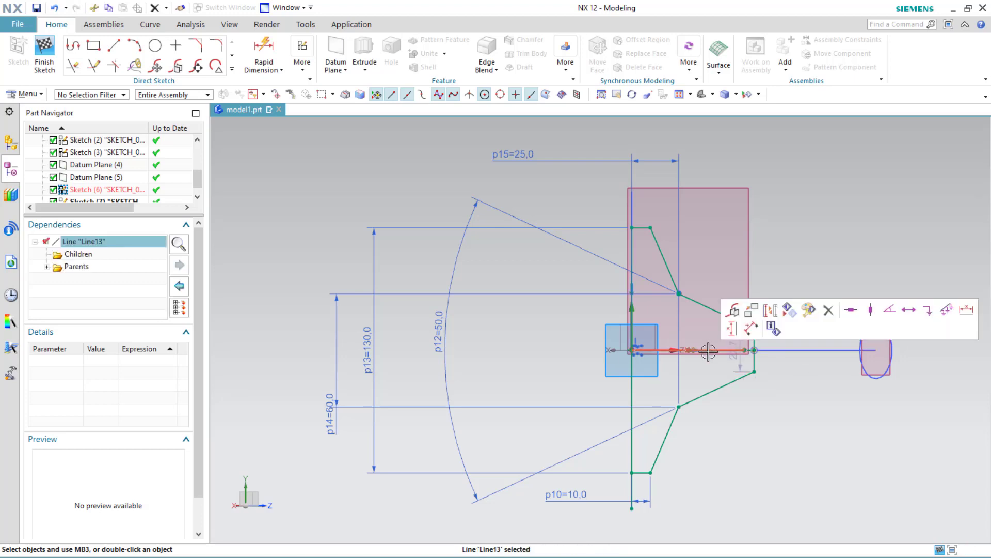
scroll(707, 350, up, 3)
scroll(706, 351, up, 2)
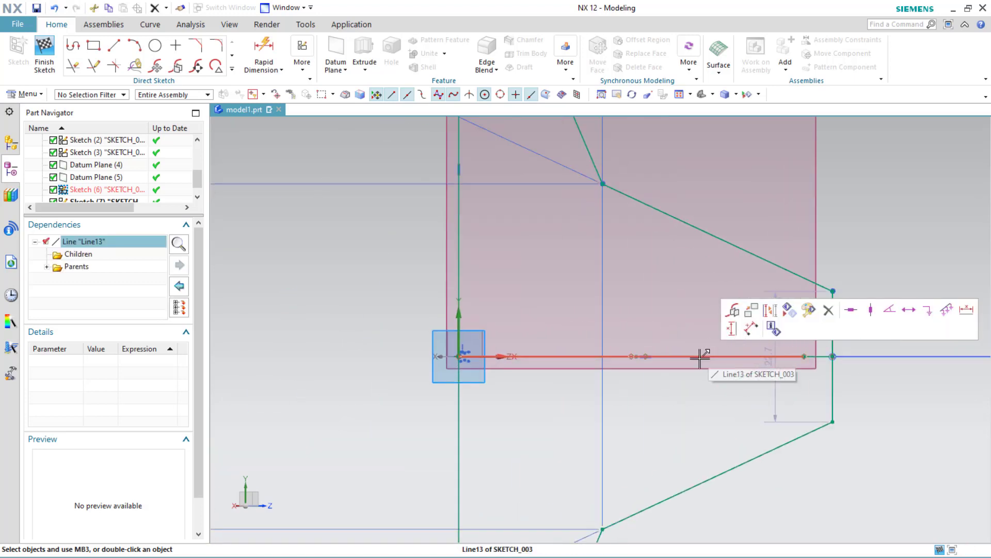
key(Escape)
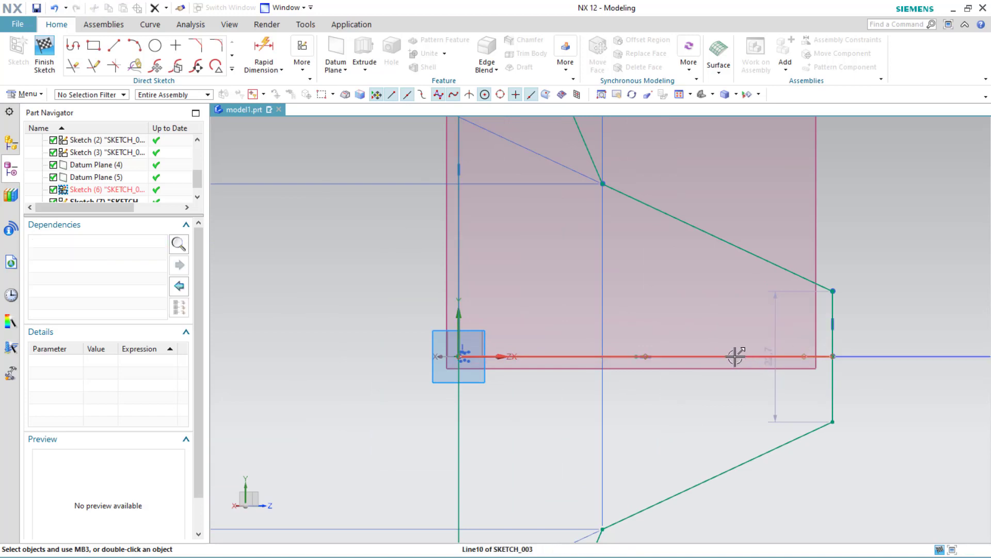
click(715, 356)
key(Delete)
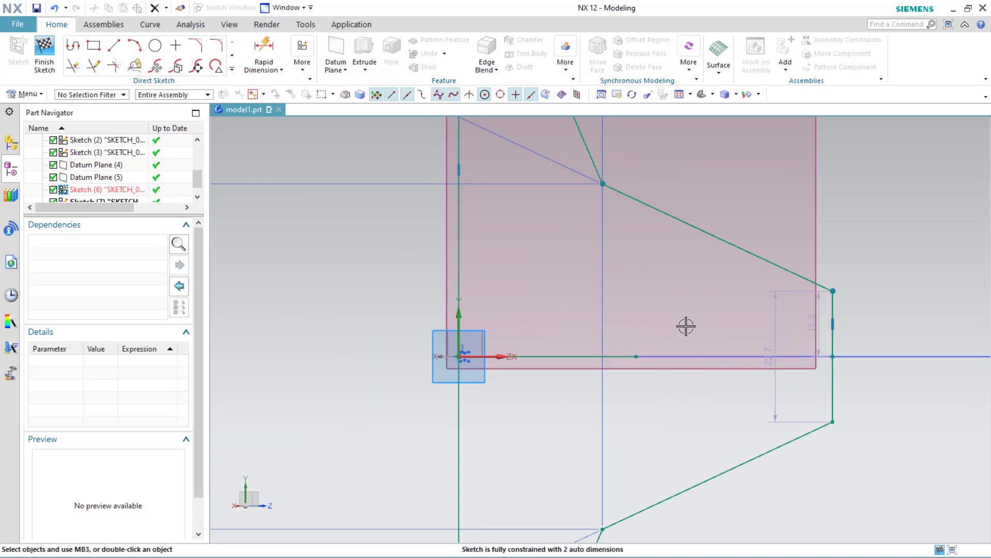
click(584, 355)
key(Delete)
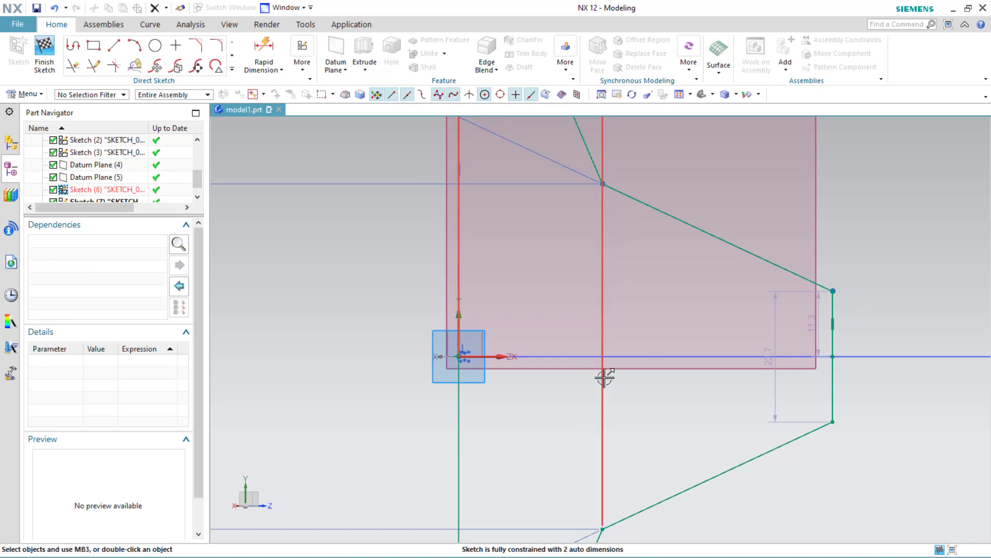
Step: Add a 5 mm horizontal dimension to the short segment at the profile's end with Rapid Dimension
scroll(600, 378, up, 4)
scroll(599, 377, down, 5)
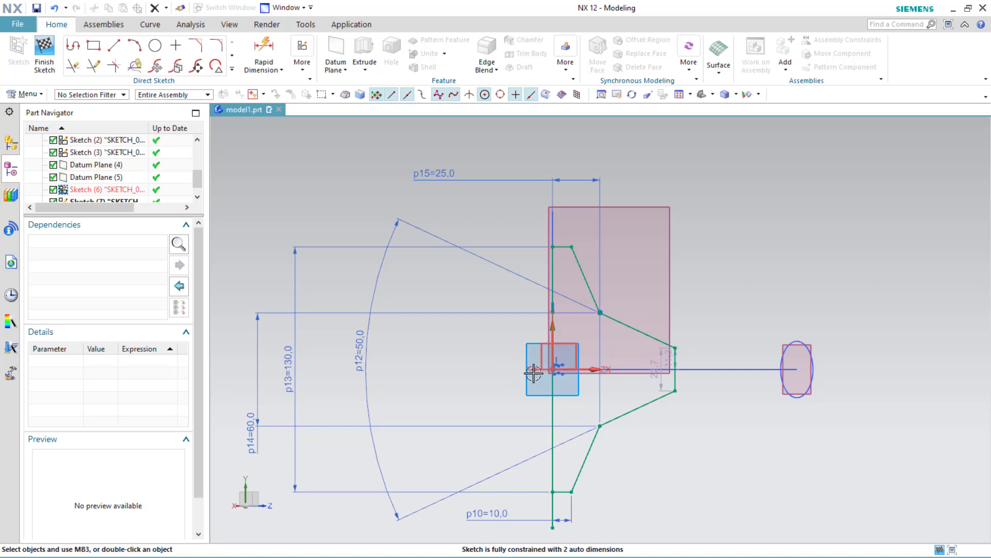
mouse_move(520, 369)
middle_down()
mouse_move(503, 367)
mouse_move(487, 269)
mouse_move(411, 237)
mouse_move(518, 250)
mouse_move(501, 284)
mouse_move(483, 255)
mouse_move(445, 259)
mouse_move(460, 277)
middle_up()
scroll(460, 243, down, 4)
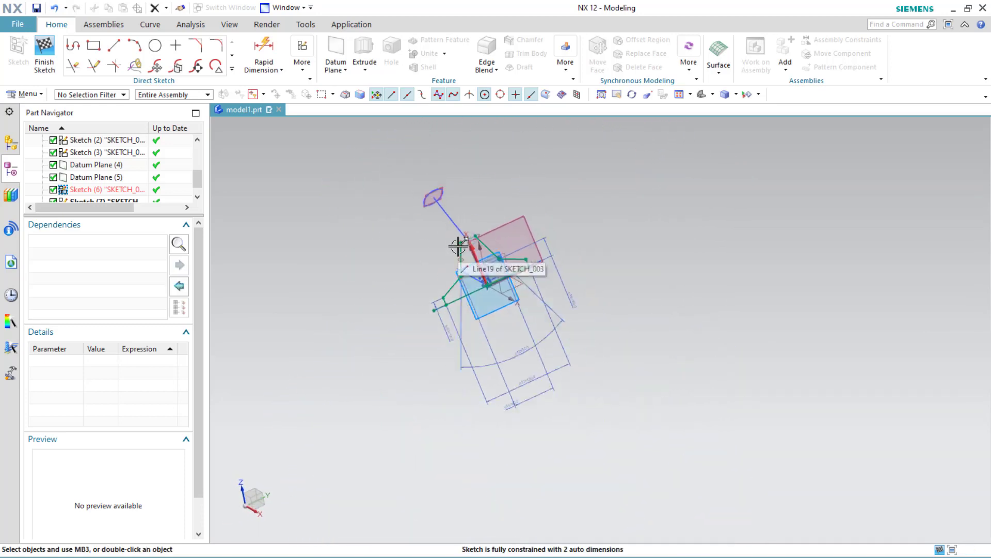
scroll(459, 243, up, 9)
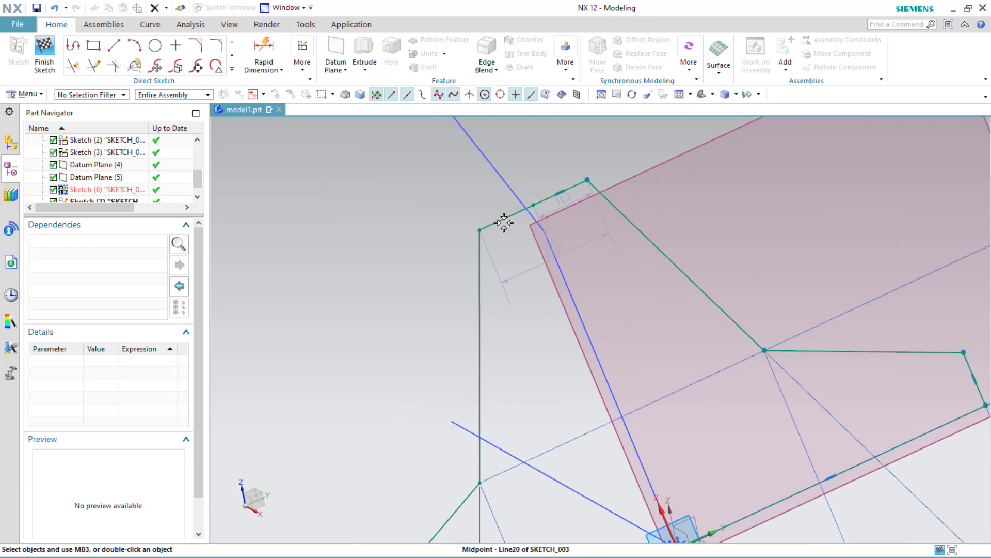
mouse_move(482, 228)
mouse_down()
mouse_move(471, 206)
mouse_move(480, 217)
mouse_up()
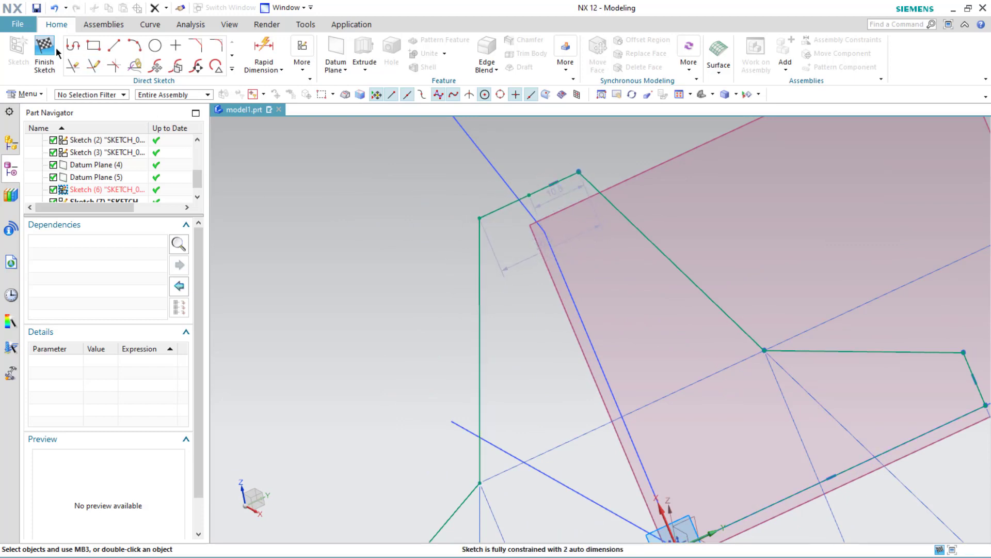
click(272, 66)
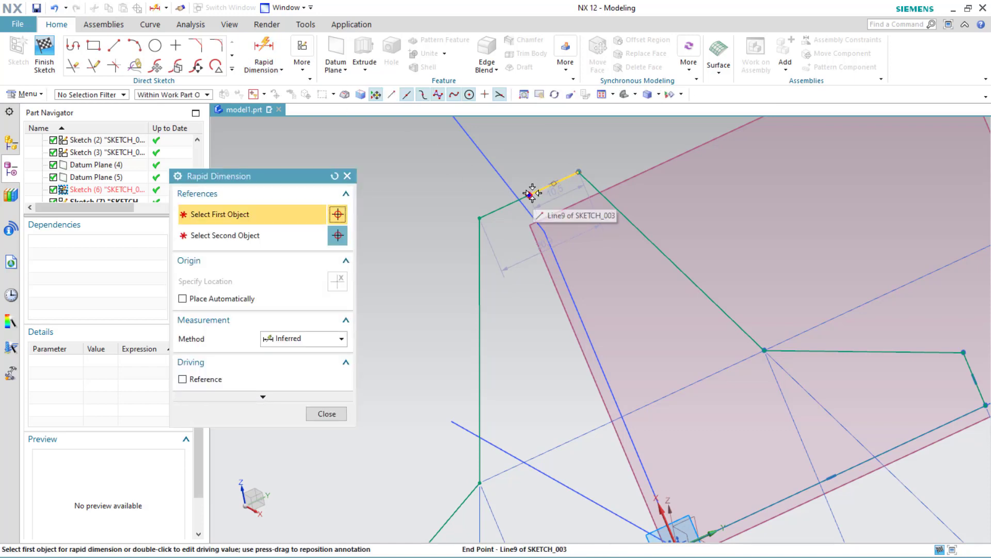
click(545, 235)
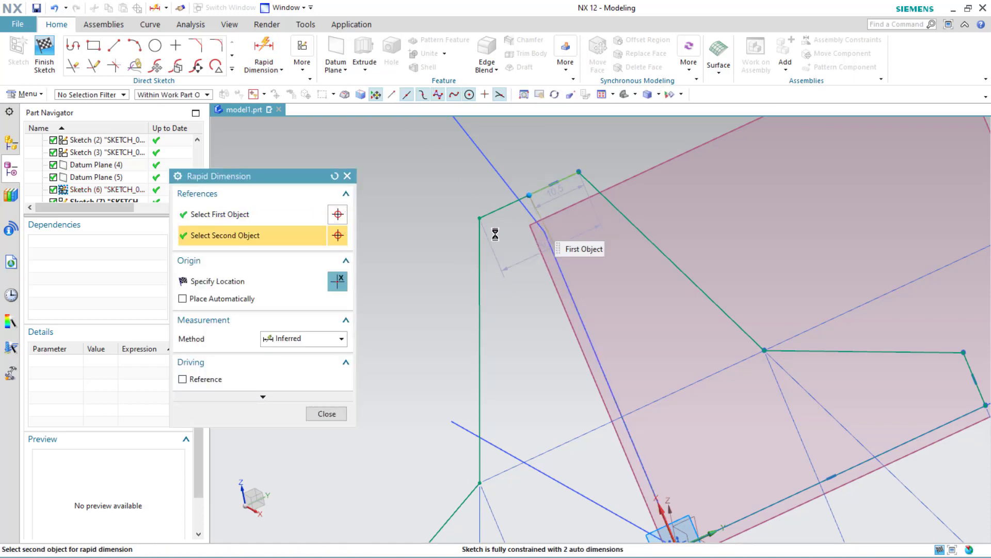
click(532, 221)
click(449, 214)
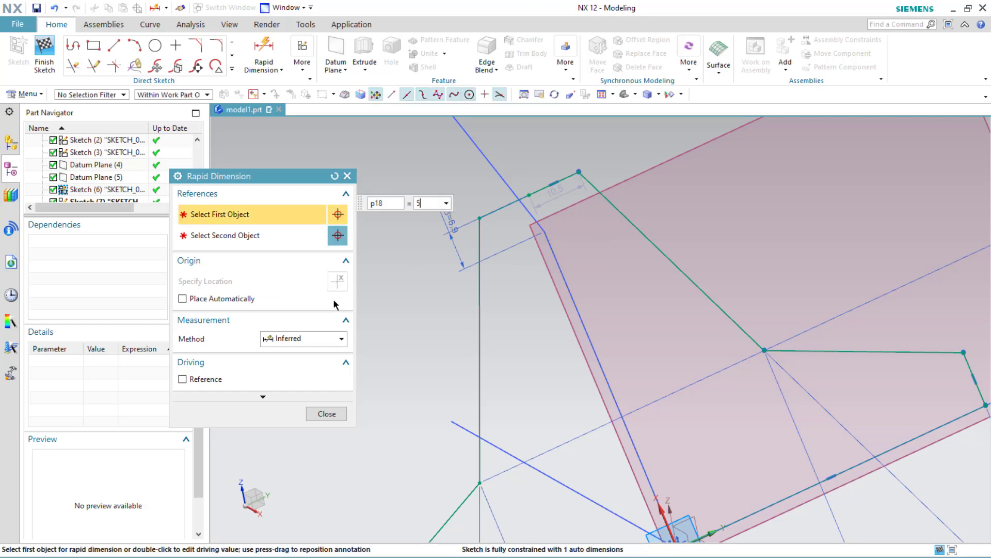
key(Return)
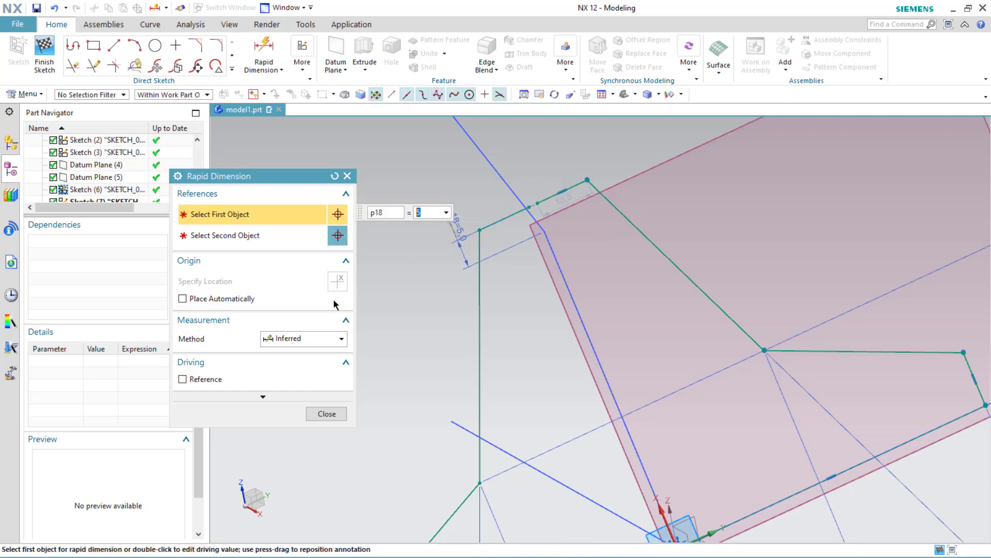
click(320, 414)
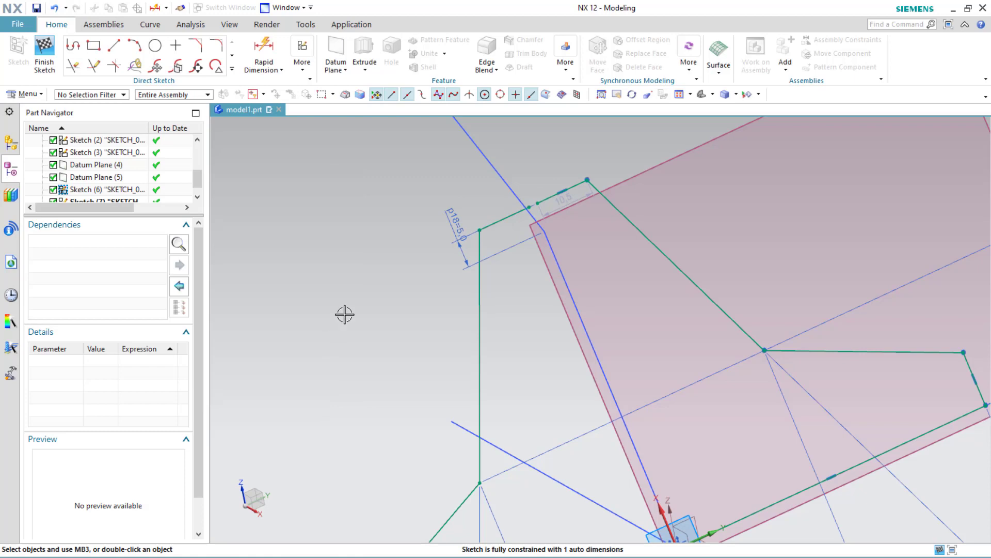
Step: Constrain the centre axis line's end point onto the adjacent short profile line and finish the sketch
scroll(506, 218, down, 1)
scroll(521, 209, up, 5)
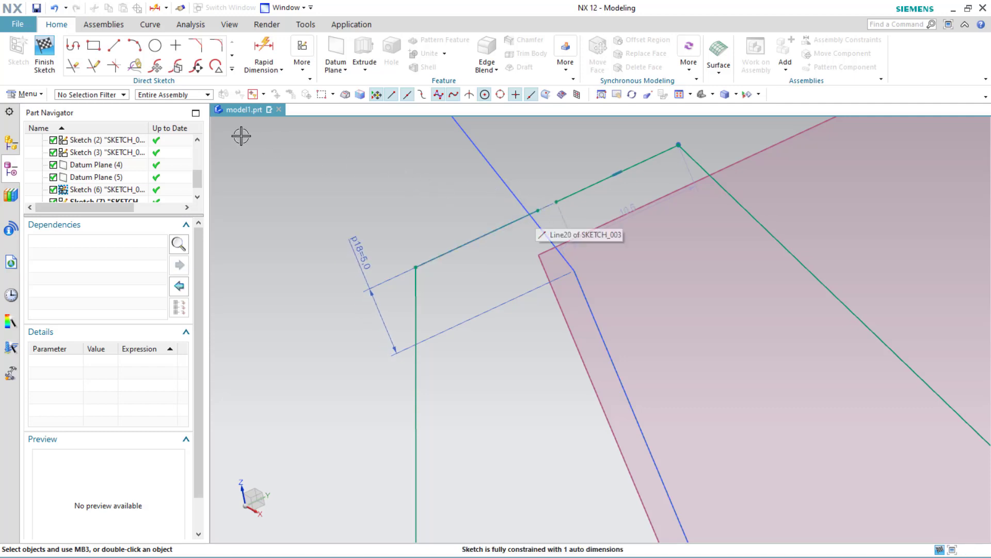
click(538, 210)
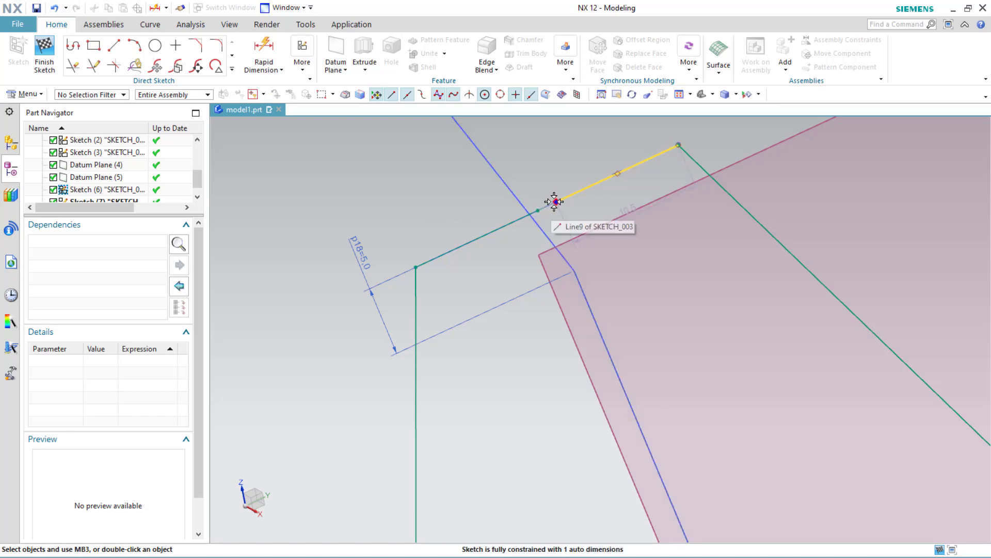
click(555, 202)
click(539, 210)
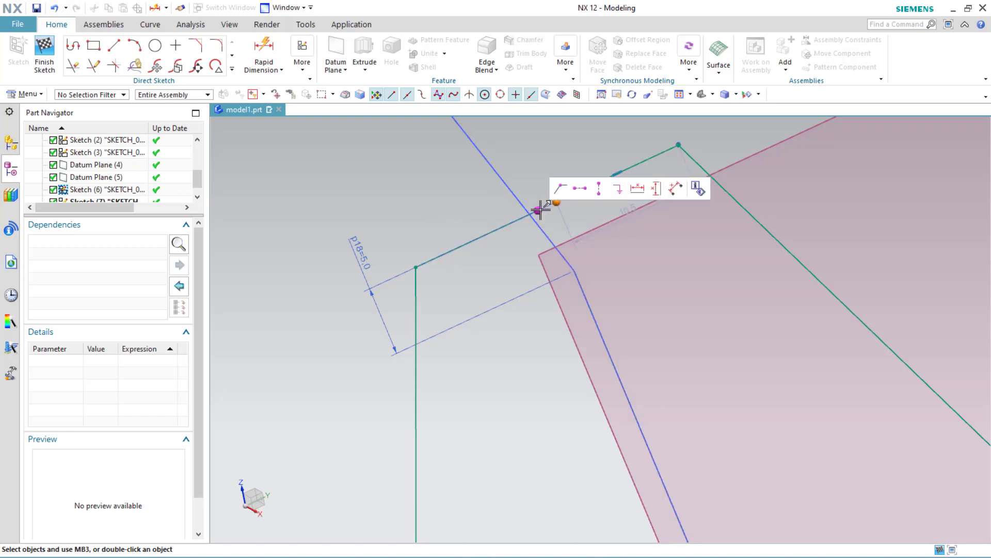
click(562, 189)
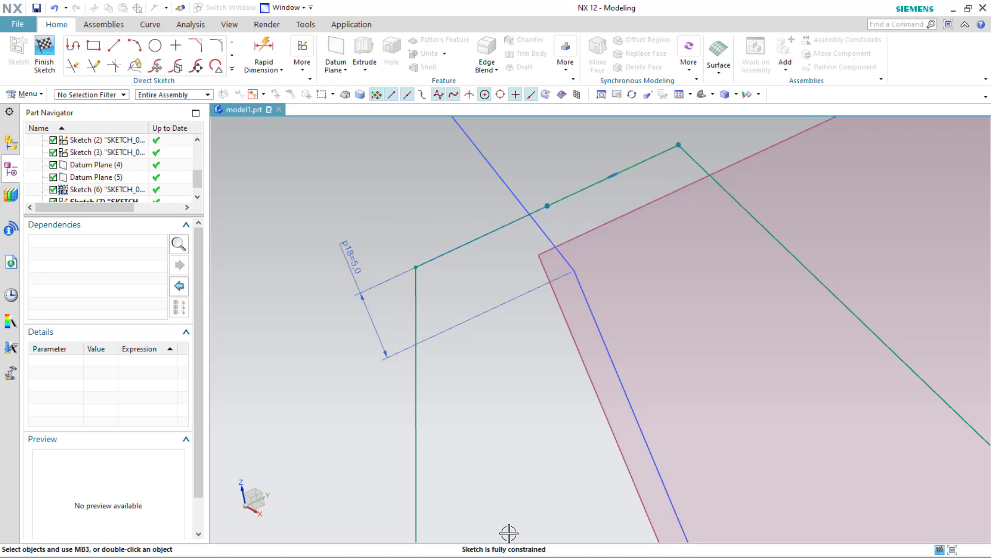
scroll(499, 447, down, 3)
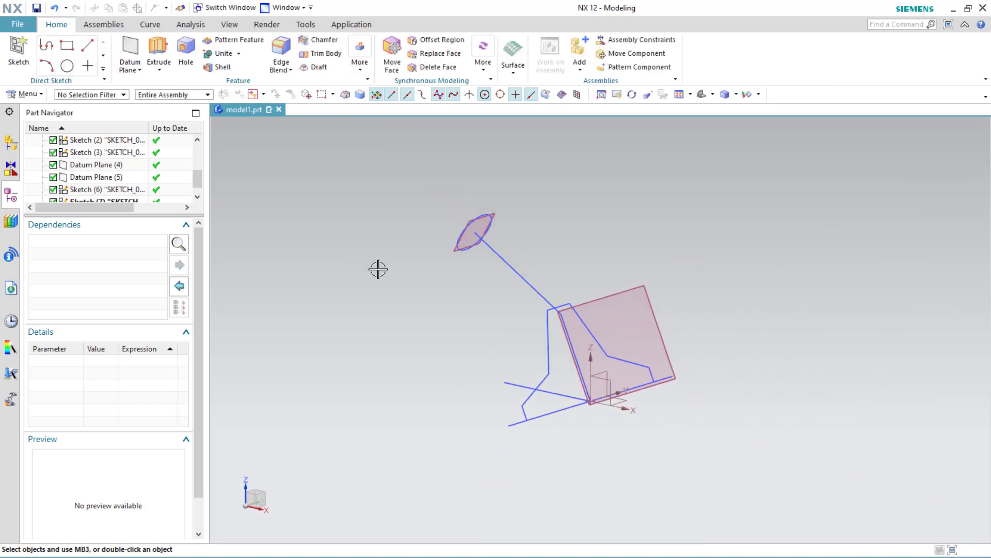
mouse_move(377, 269)
middle_down()
mouse_move(398, 255)
mouse_move(443, 261)
mouse_move(372, 246)
mouse_move(377, 268)
middle_up()
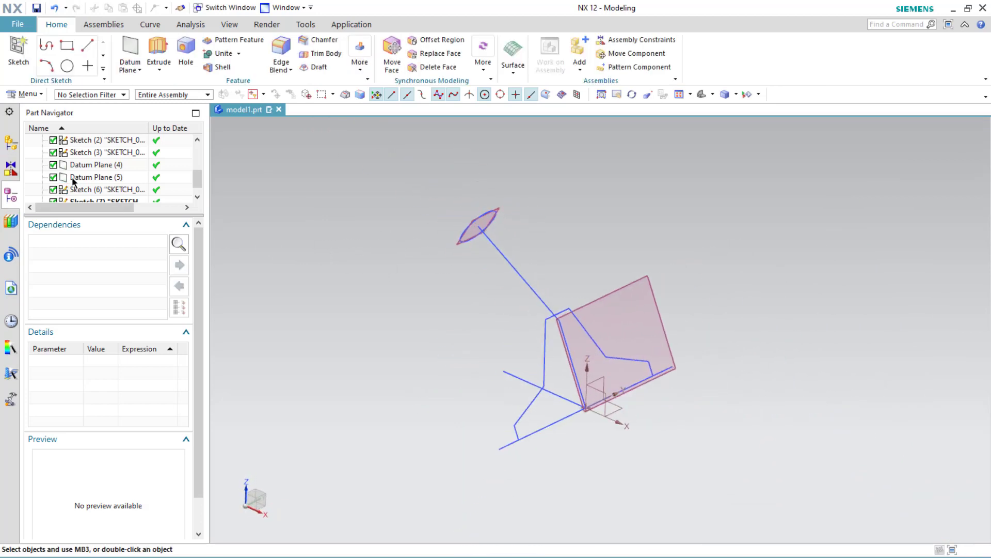
click(54, 177)
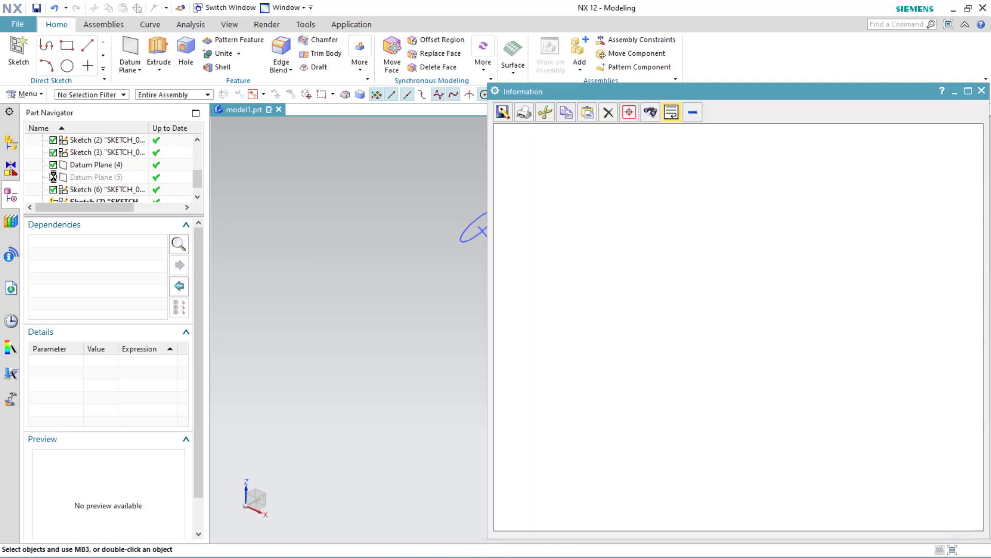
click(981, 92)
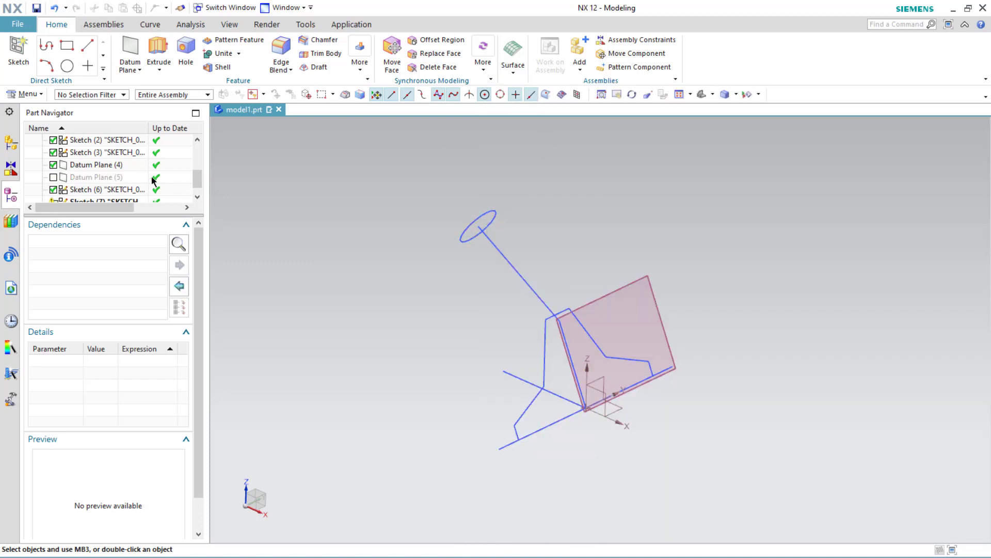
click(53, 165)
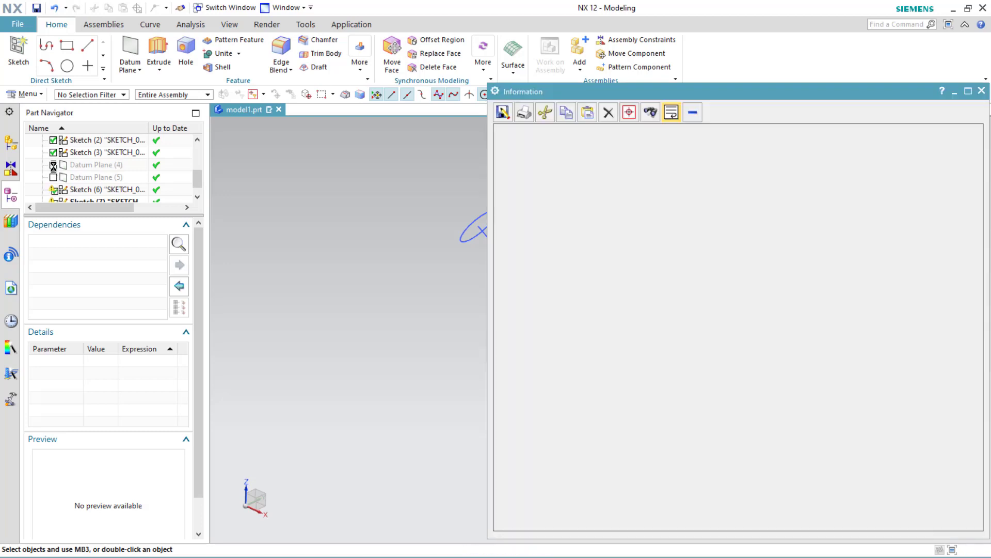
click(982, 91)
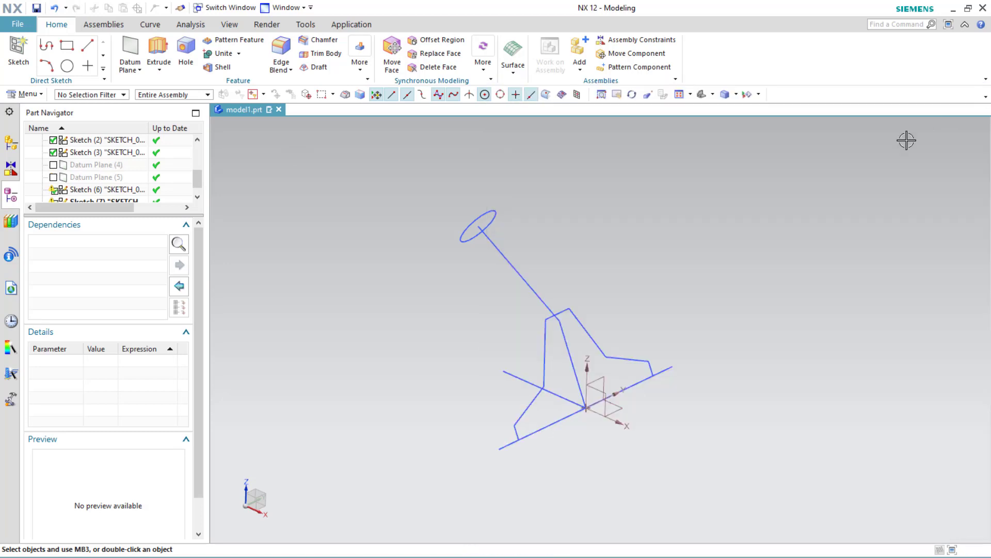
mouse_move(473, 350)
middle_down()
mouse_move(472, 330)
mouse_move(491, 330)
mouse_move(478, 335)
middle_up()
scroll(477, 333, up, 4)
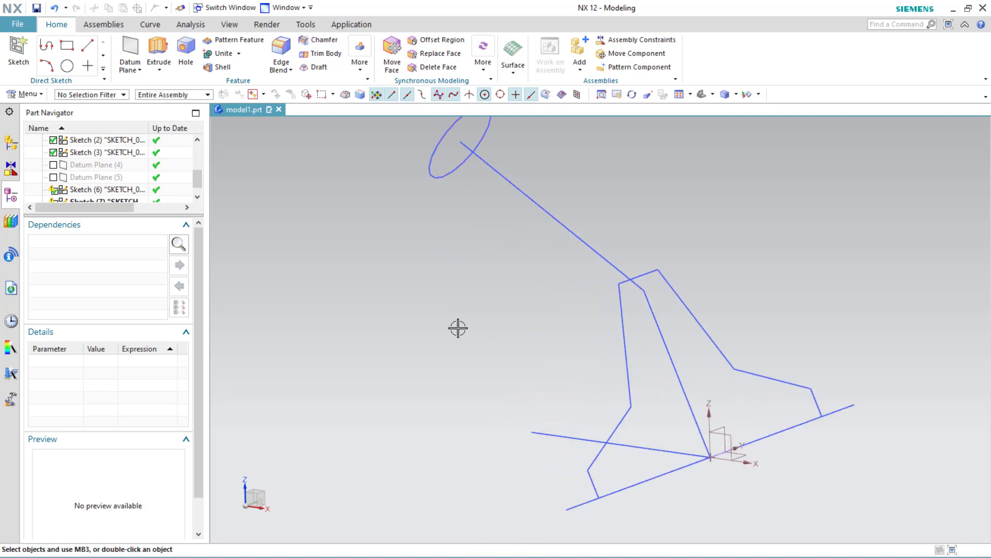
click(53, 177)
click(53, 164)
Step: Hide datum planes 4 and 5
right_click(80, 165)
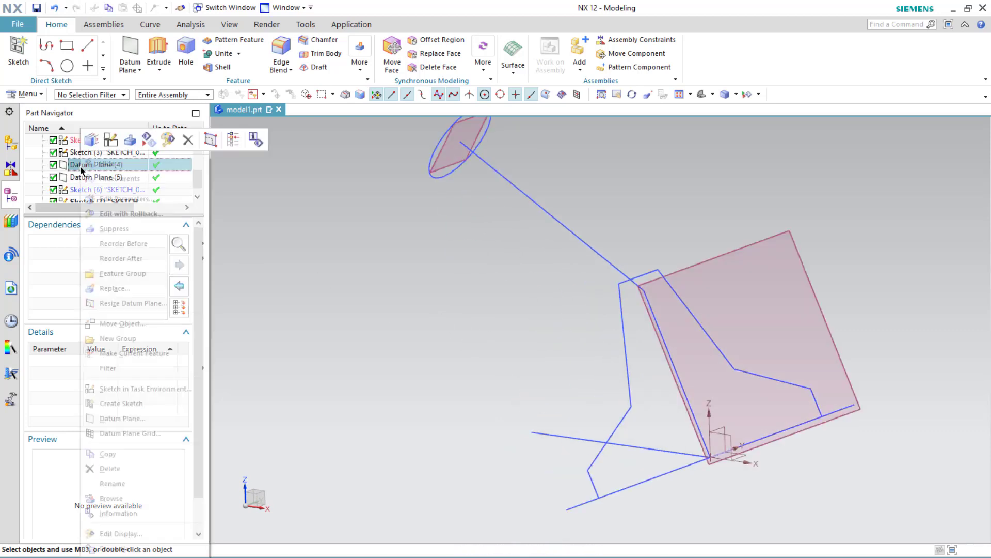
click(101, 173)
right_click(98, 178)
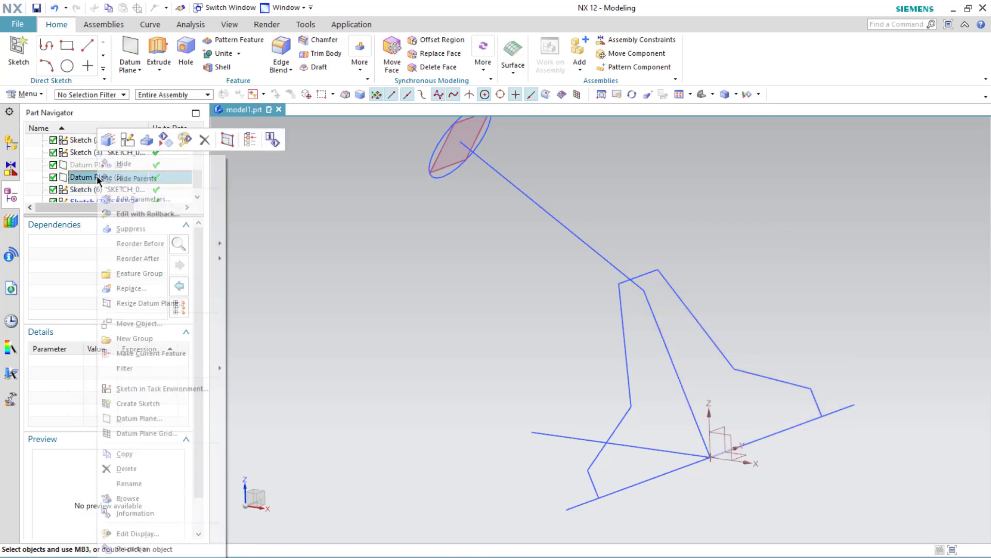
click(117, 166)
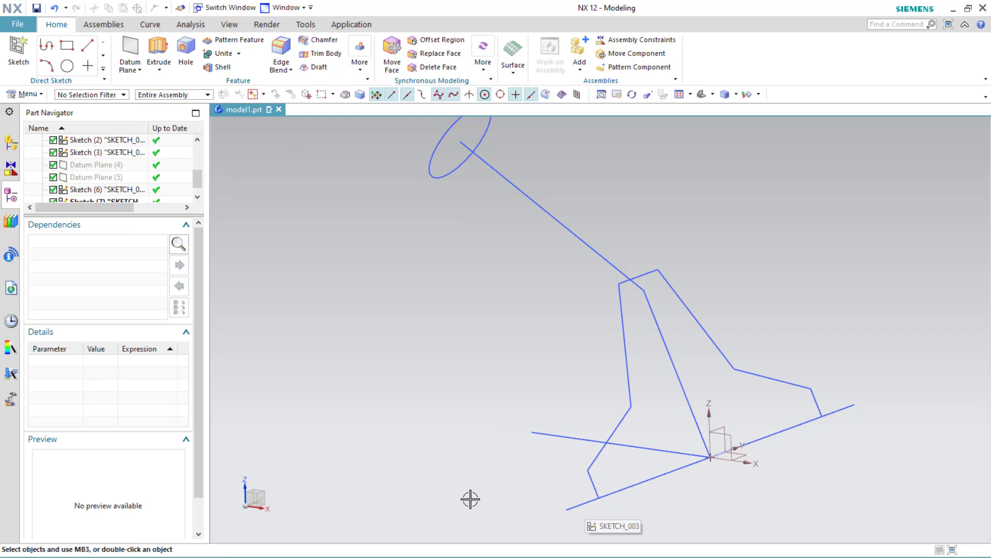
Step: Inspect the parameters of sketches SKETCH_003 and SKETCH_004 in the part navigator
click(115, 191)
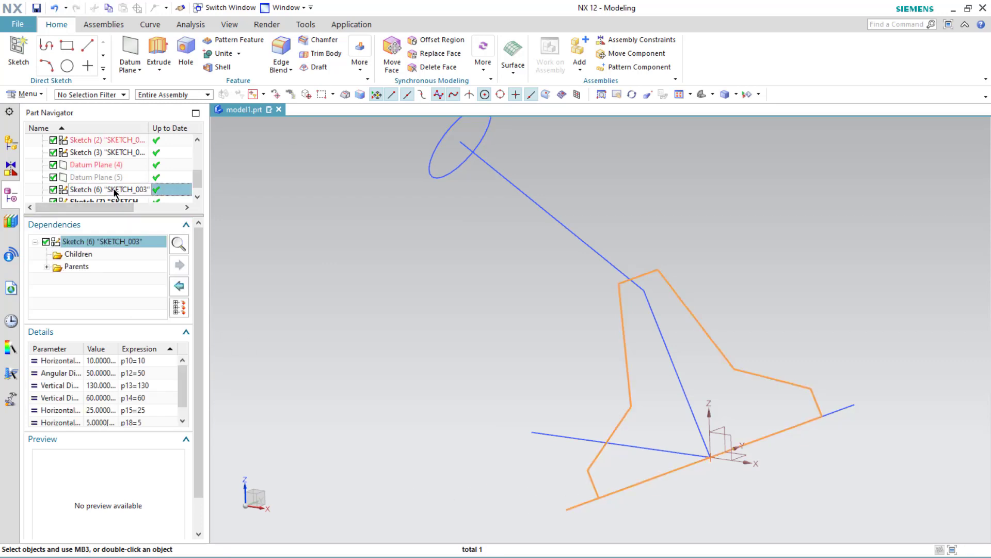
scroll(115, 193, down, 1)
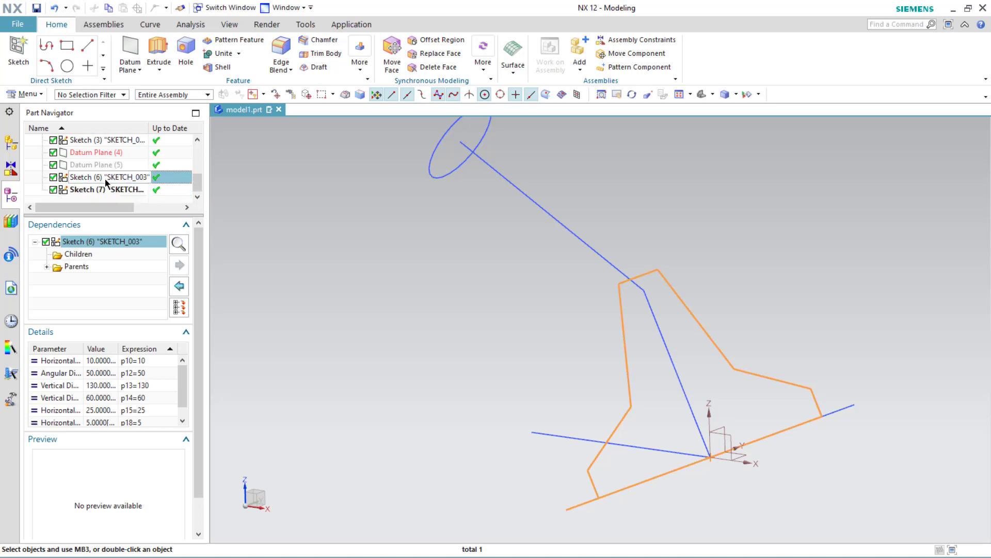
click(108, 190)
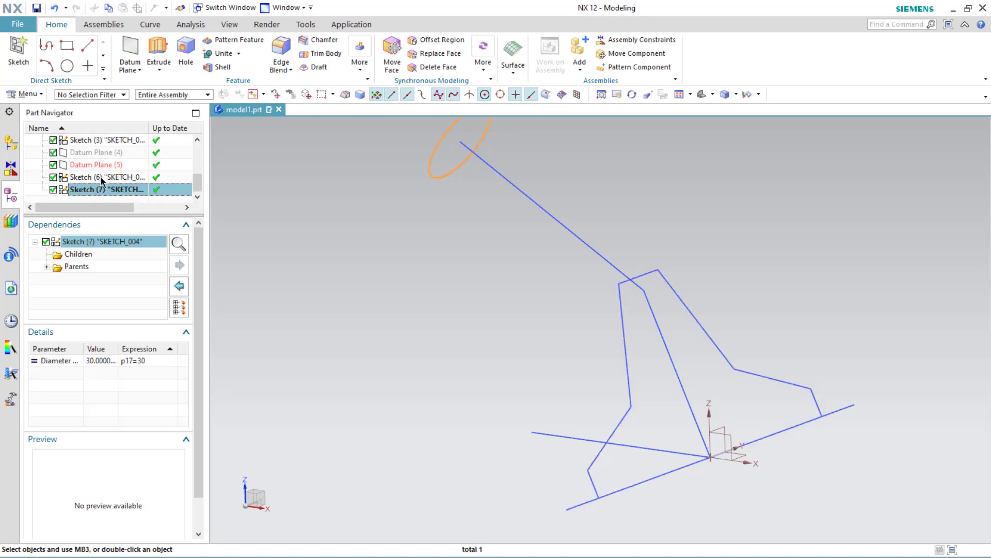
click(101, 178)
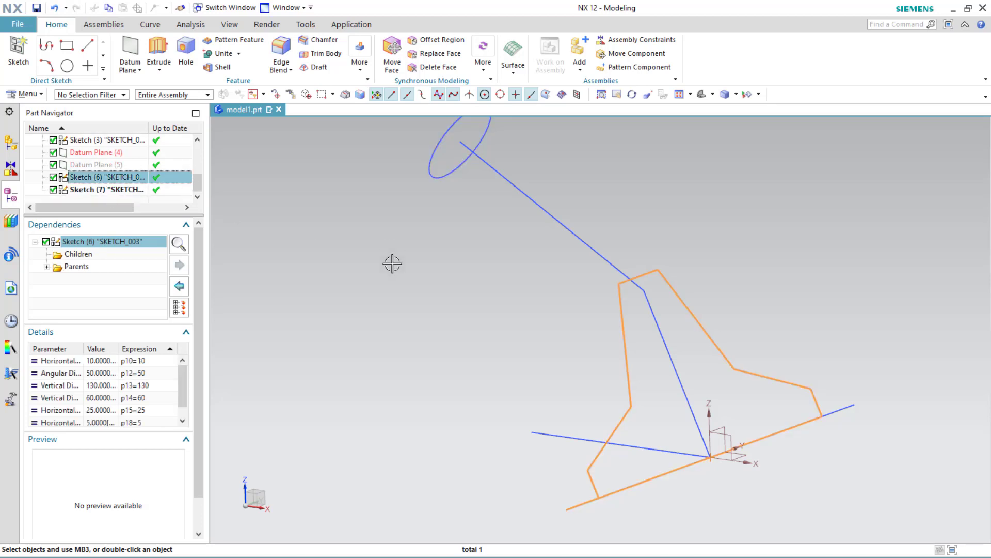
key(Escape)
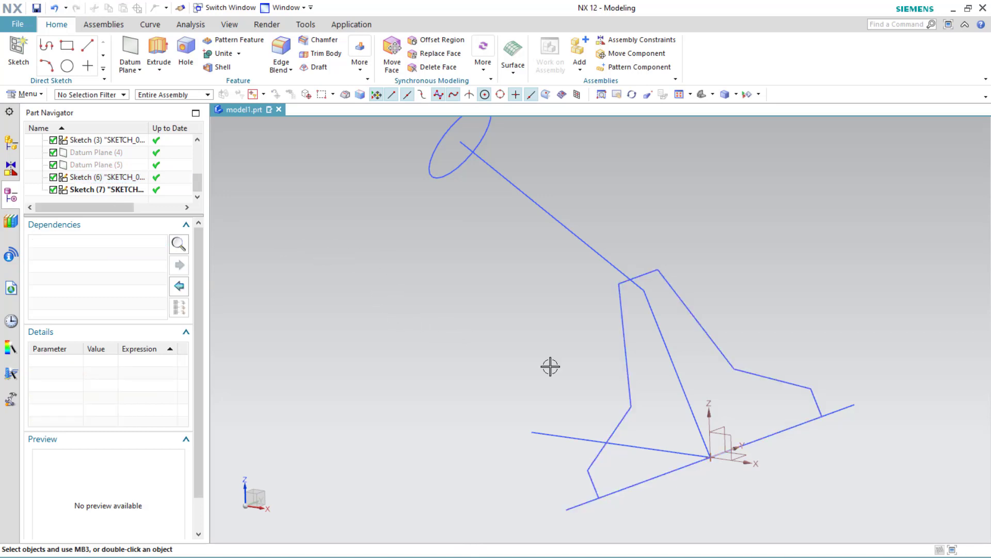
Step: Reopen the profile sketch, quick-trim the axis line's stray end below the profile's bottom edge, and finish the sketch
click(630, 339)
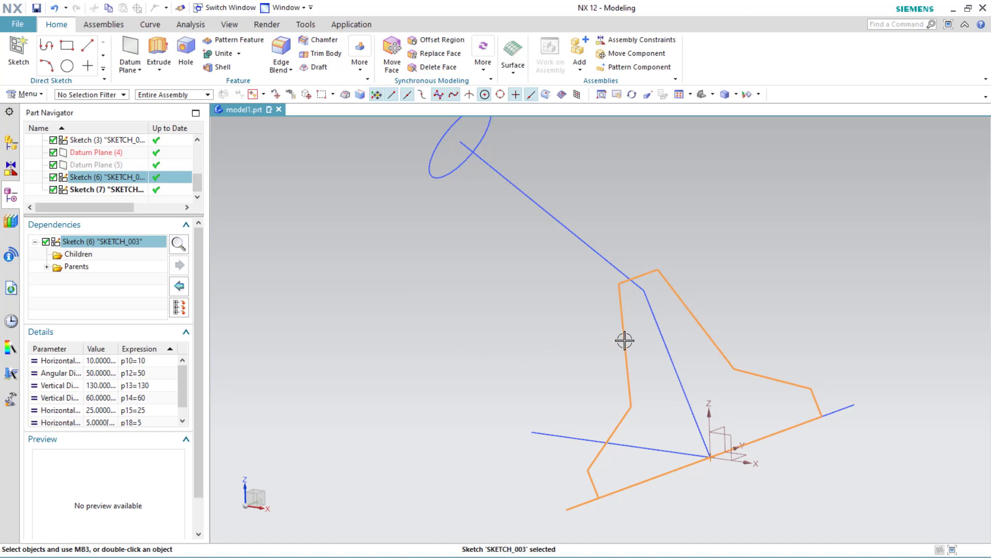
double_click(629, 379)
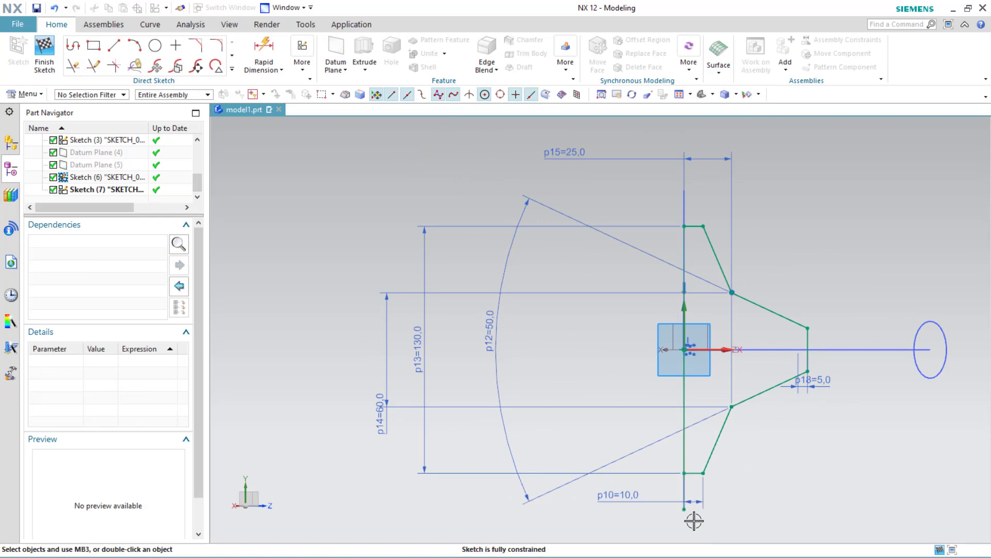
scroll(694, 521, up, 4)
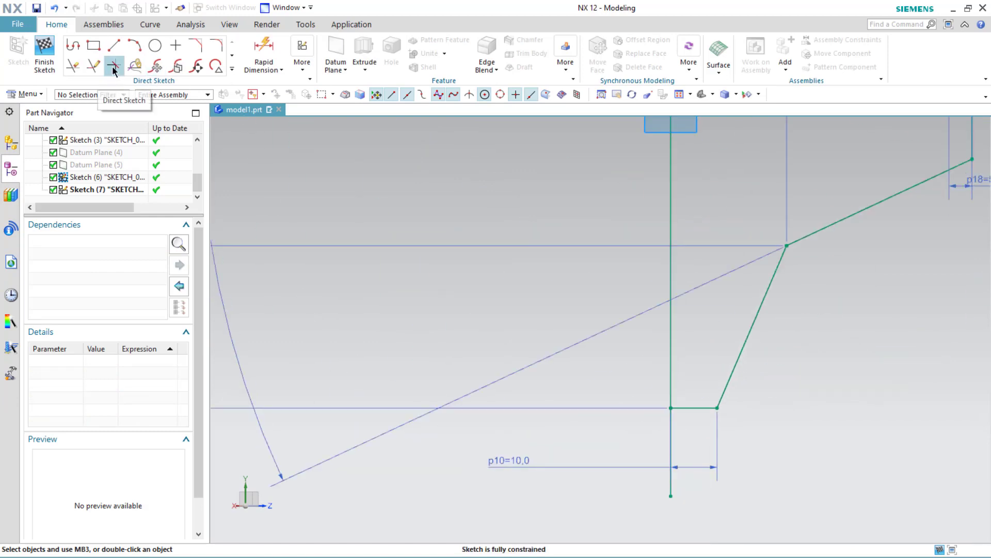
click(74, 66)
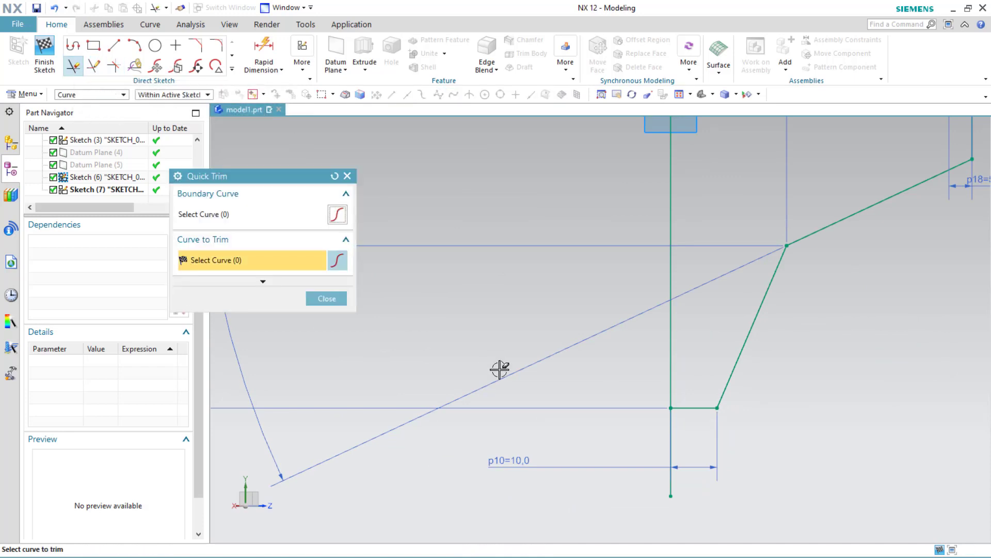
click(672, 482)
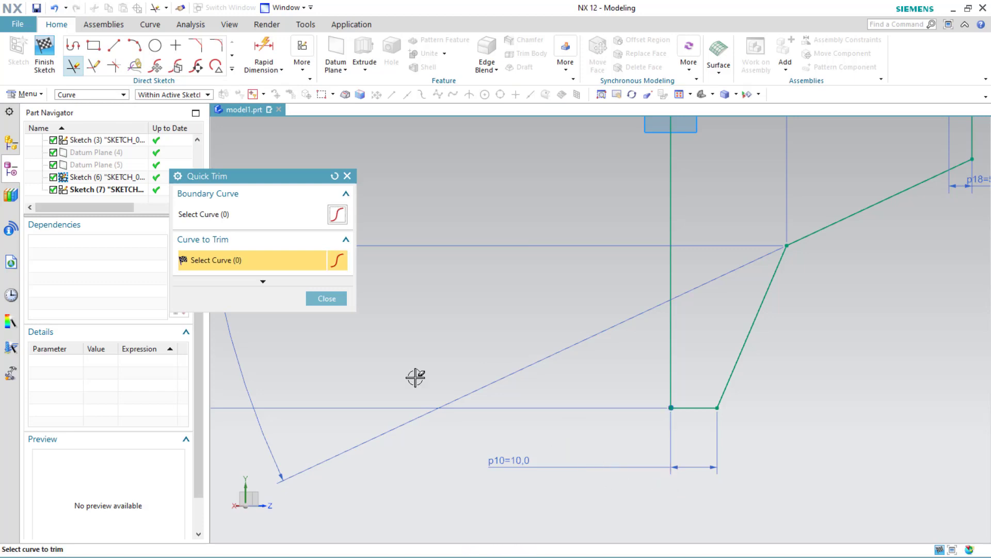
click(325, 298)
scroll(563, 348, down, 6)
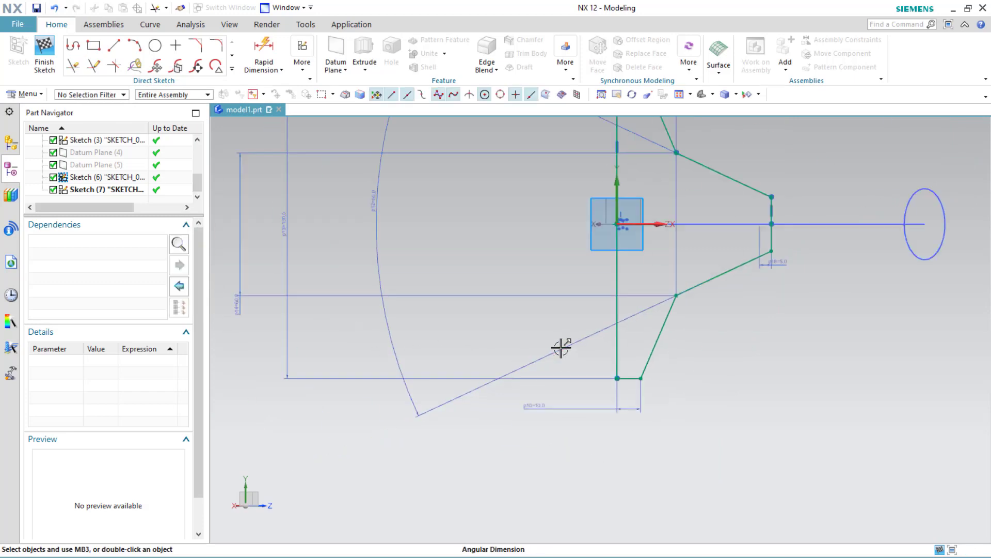
click(49, 51)
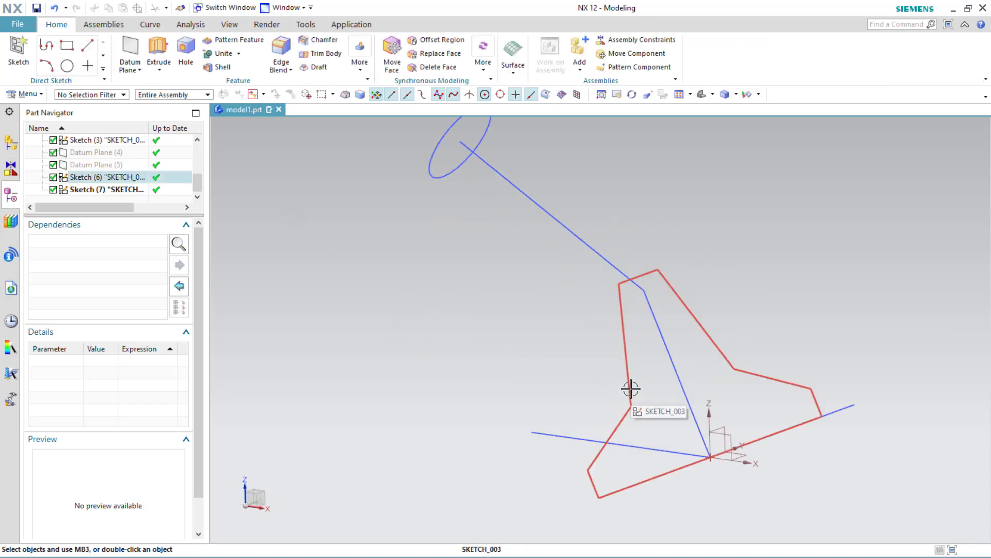
middle_drag(630, 388, 510, 331)
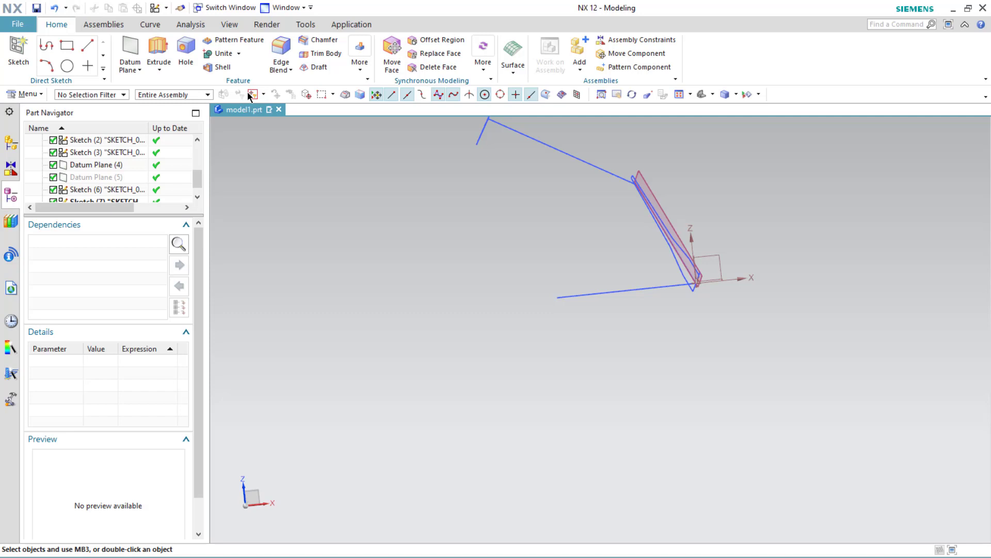
click(238, 53)
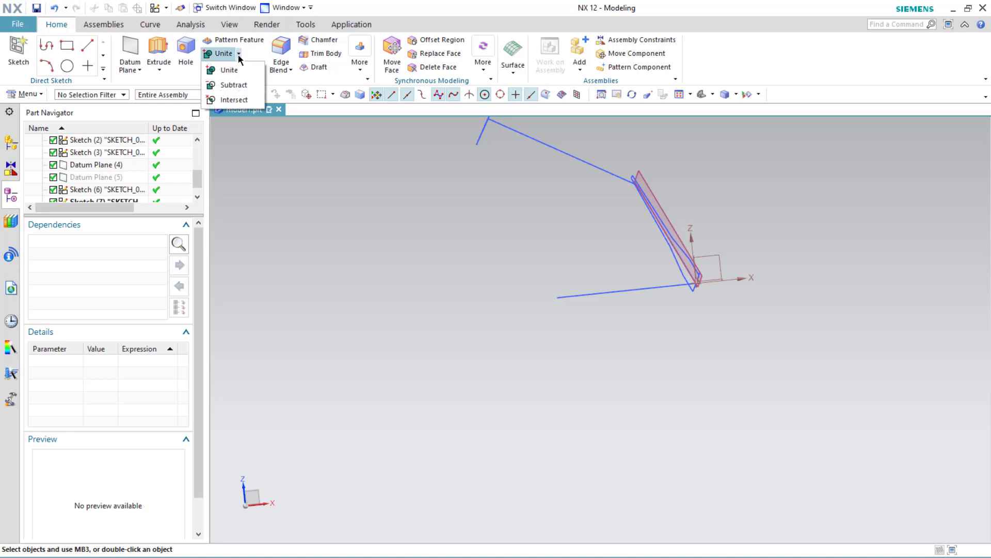
click(305, 181)
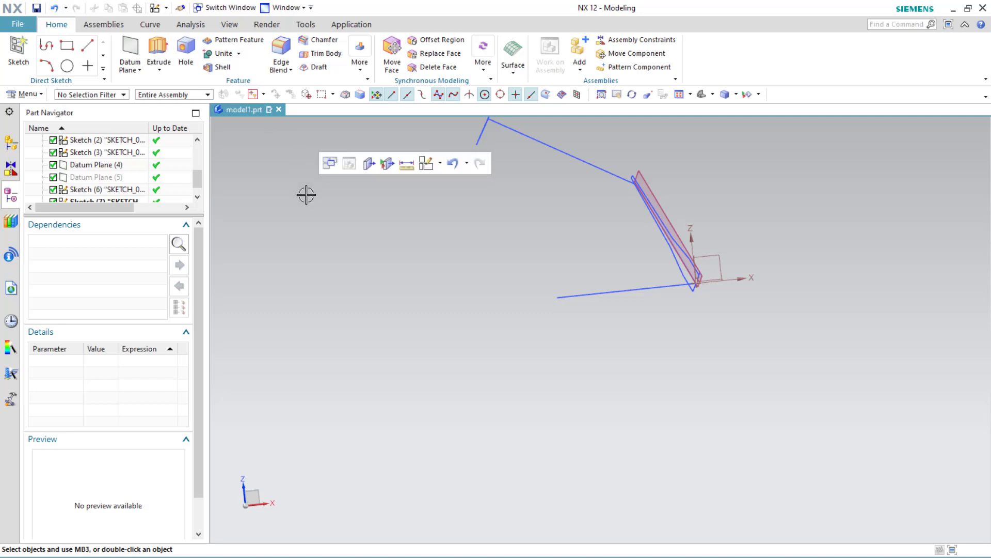
click(320, 248)
mouse_move(594, 228)
middle_down()
mouse_move(578, 232)
mouse_move(588, 226)
middle_up()
click(624, 213)
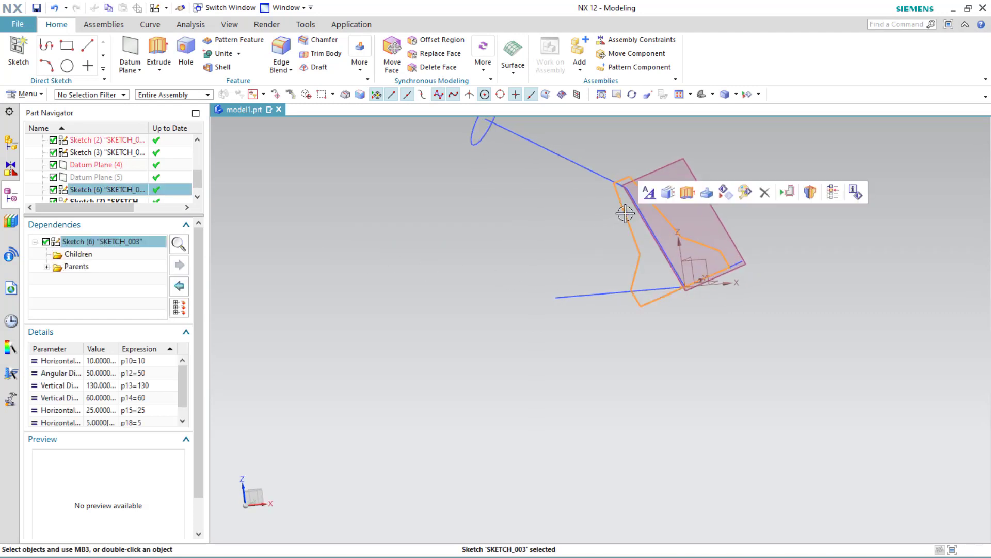
click(682, 200)
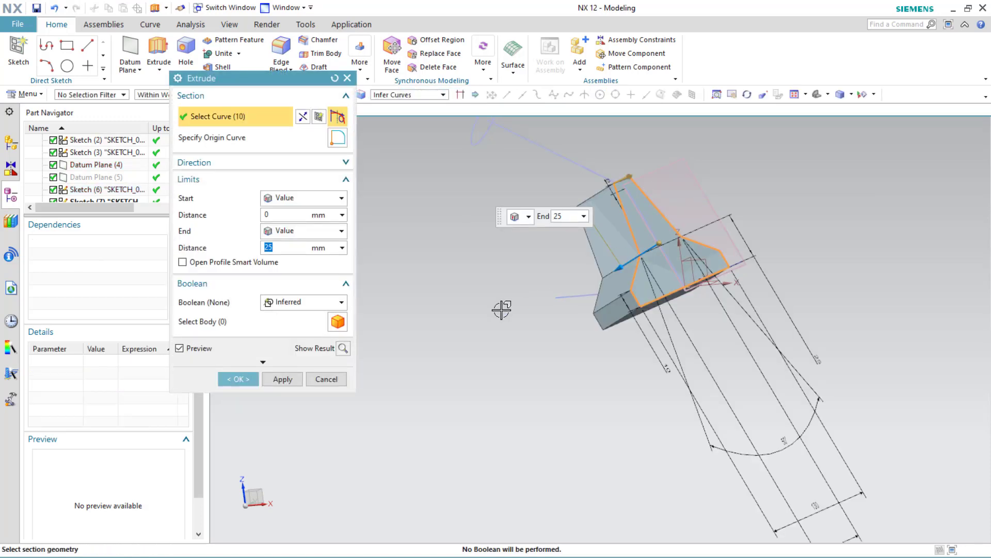
mouse_move(501, 311)
middle_down()
mouse_move(558, 284)
mouse_move(520, 297)
mouse_move(485, 347)
mouse_move(479, 300)
middle_up()
click(326, 379)
Step: Extrude the profile sketch SKETCH_003 by 25 mm along a vector tangent to the path's straight lower line
scroll(478, 300, up, 1)
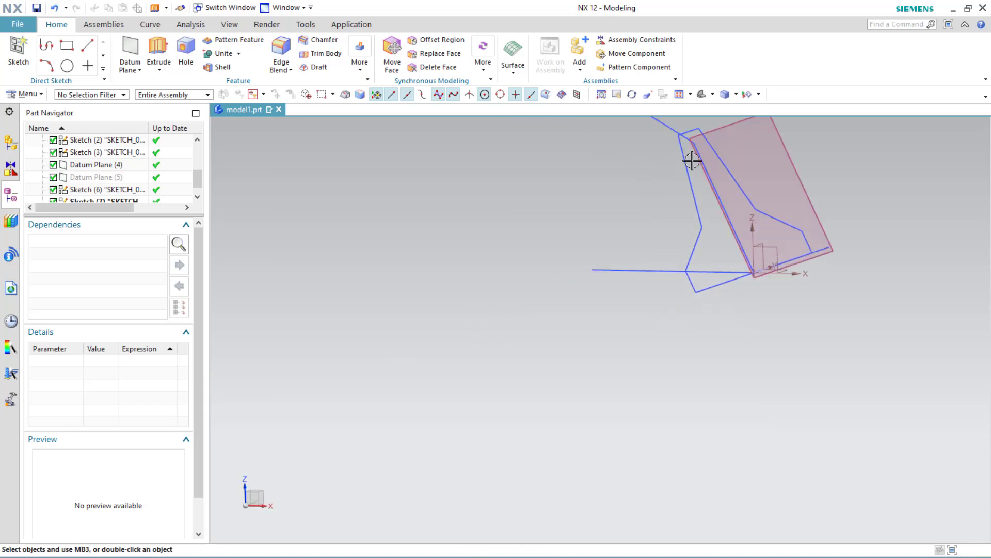
scroll(692, 160, down, 4)
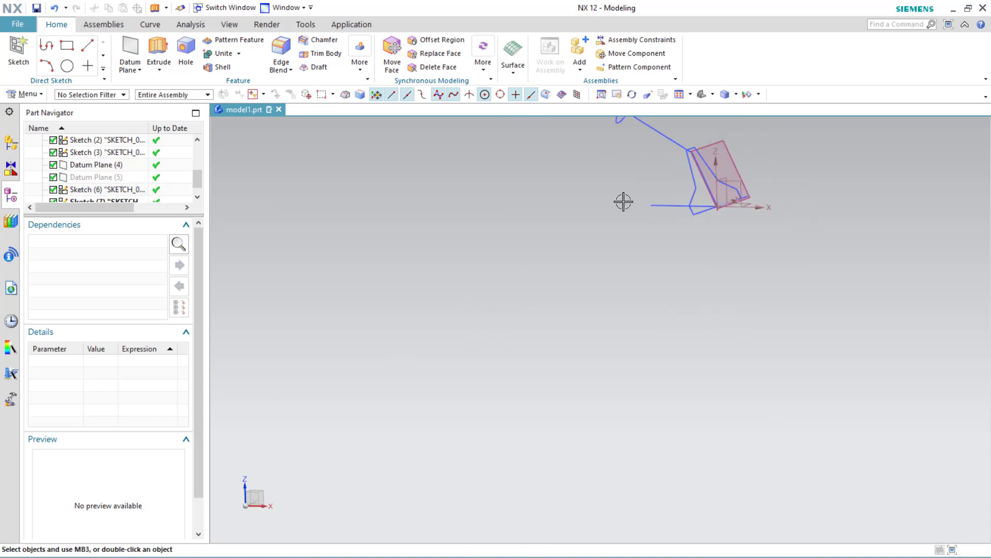
click(702, 98)
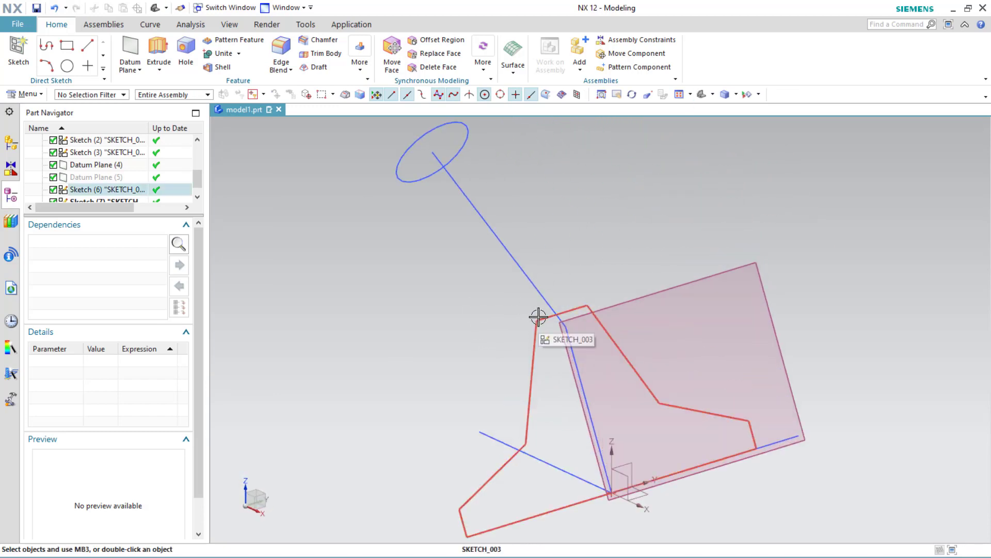
click(537, 317)
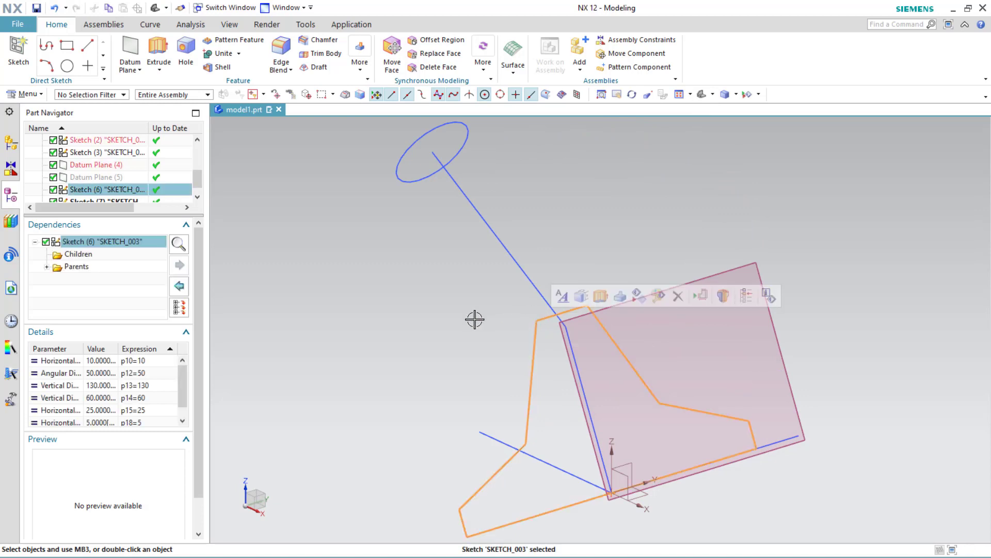
click(601, 297)
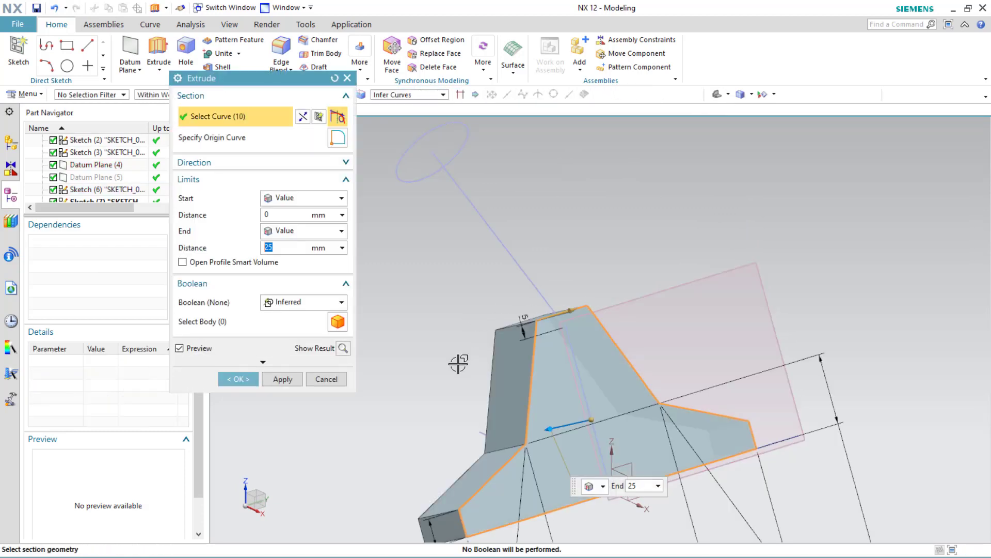
middle_drag(458, 359, 568, 408)
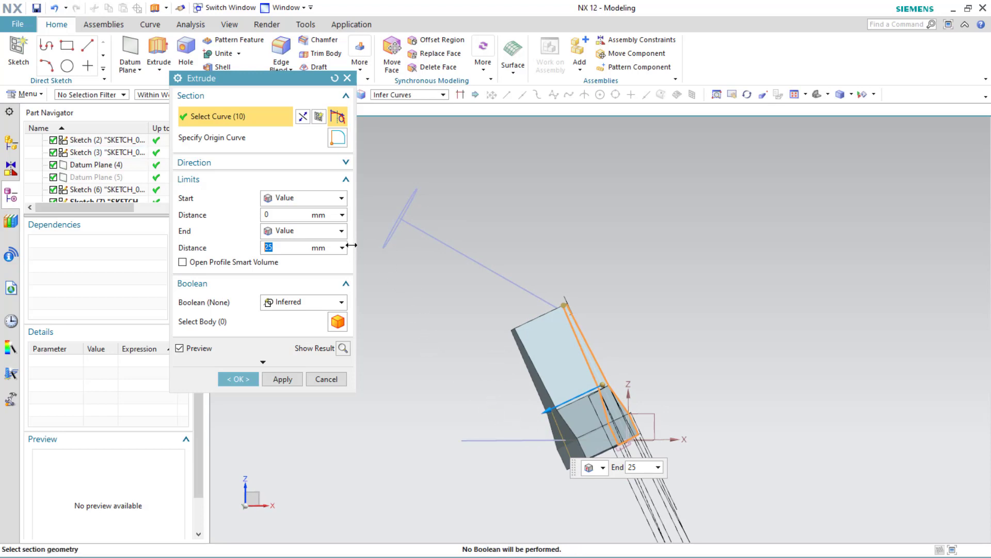
click(220, 162)
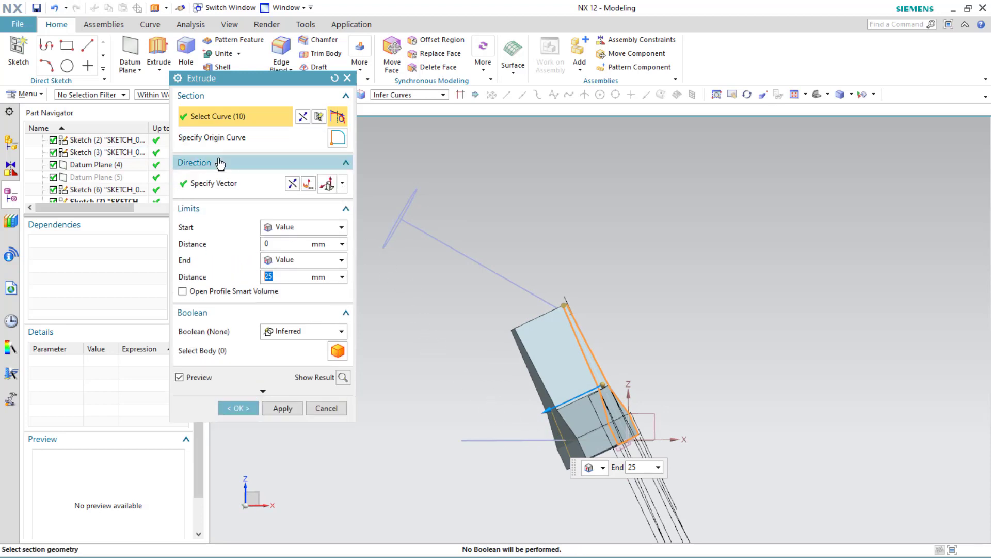
click(217, 183)
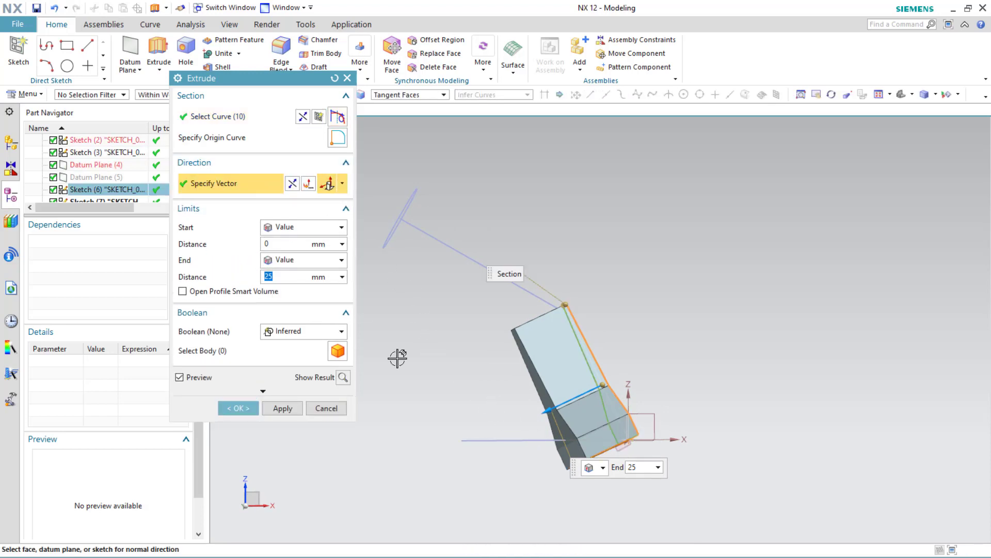
click(500, 441)
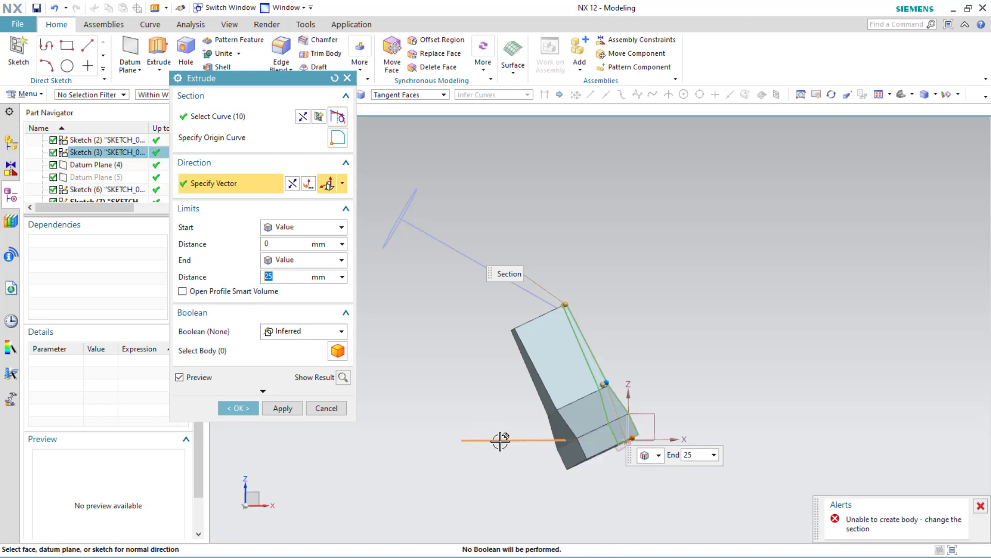
click(343, 184)
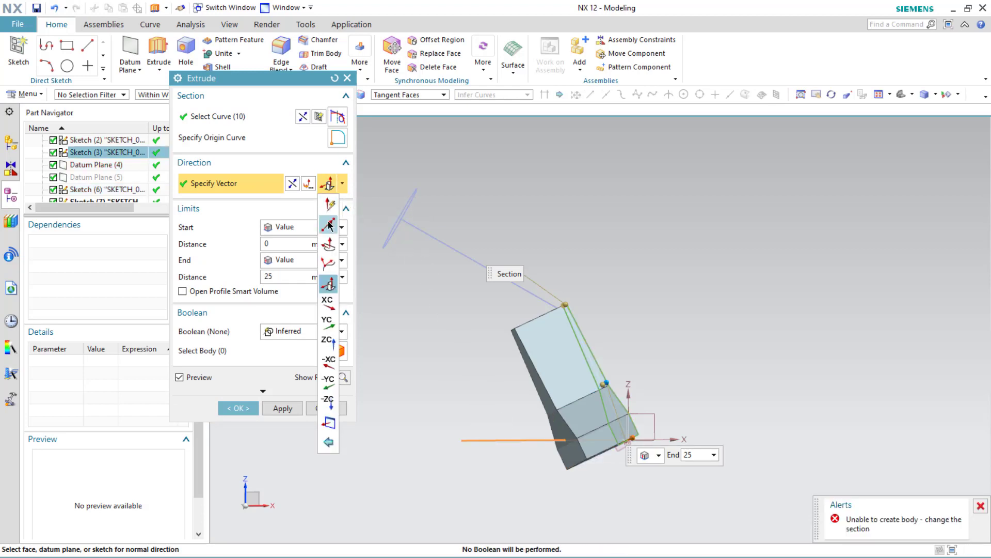
click(328, 266)
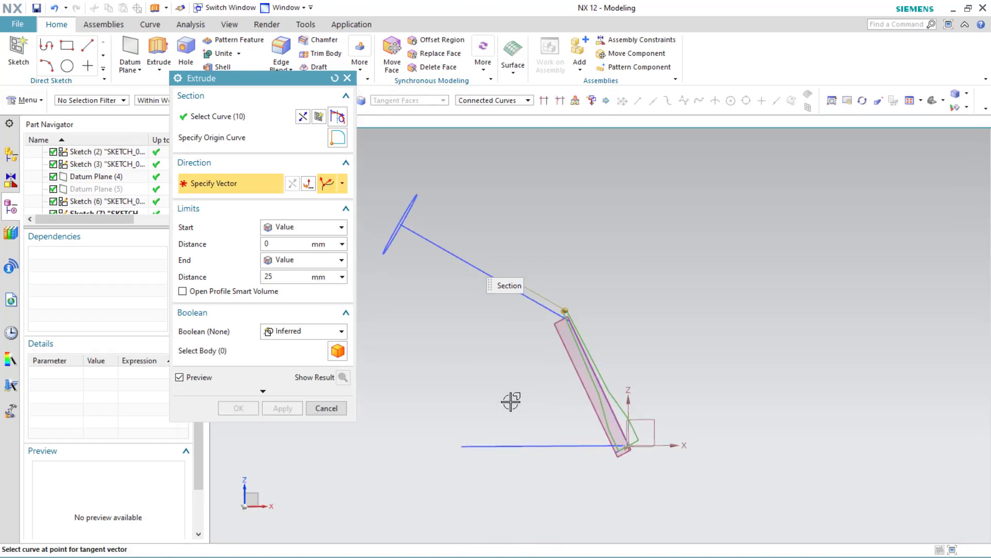
click(533, 445)
mouse_move(533, 445)
middle_down()
mouse_move(534, 425)
mouse_move(536, 433)
middle_up()
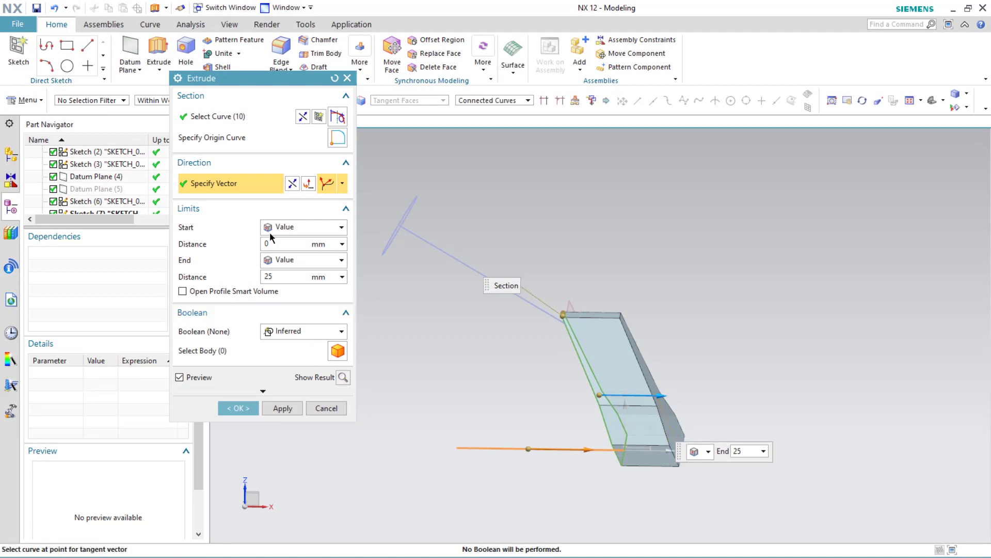
click(292, 183)
mouse_move(400, 346)
middle_down()
mouse_move(405, 327)
mouse_move(410, 345)
middle_up()
click(271, 408)
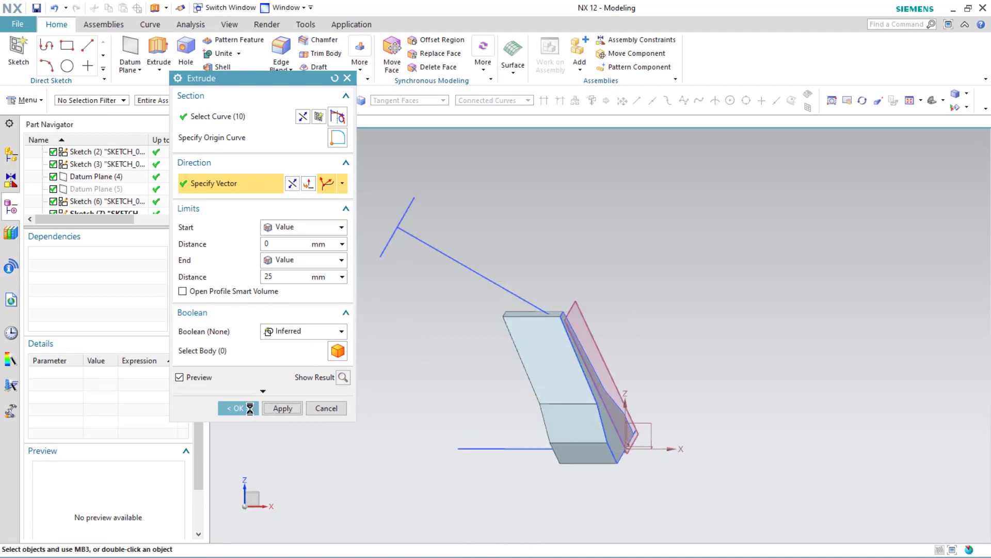
click(347, 78)
Step: Hide Datum Plane (4) in the part navigator
mouse_move(394, 330)
middle_down()
mouse_move(363, 321)
mouse_move(386, 338)
middle_up()
right_click(102, 165)
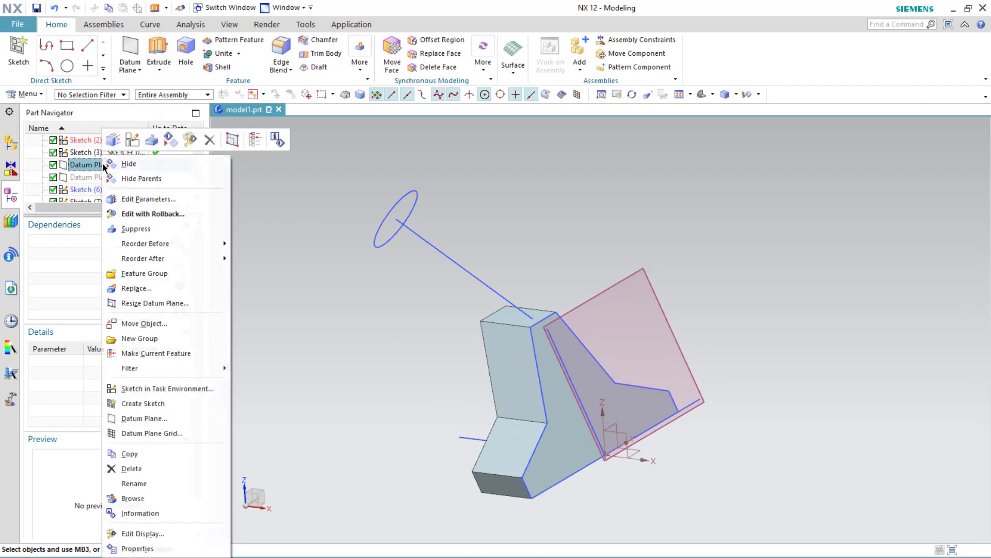
click(126, 164)
Step: Extrude the circular section sketch along the path's tangent, ending Until Extended at the profile body's slanted face
middle_drag(319, 324, 329, 324)
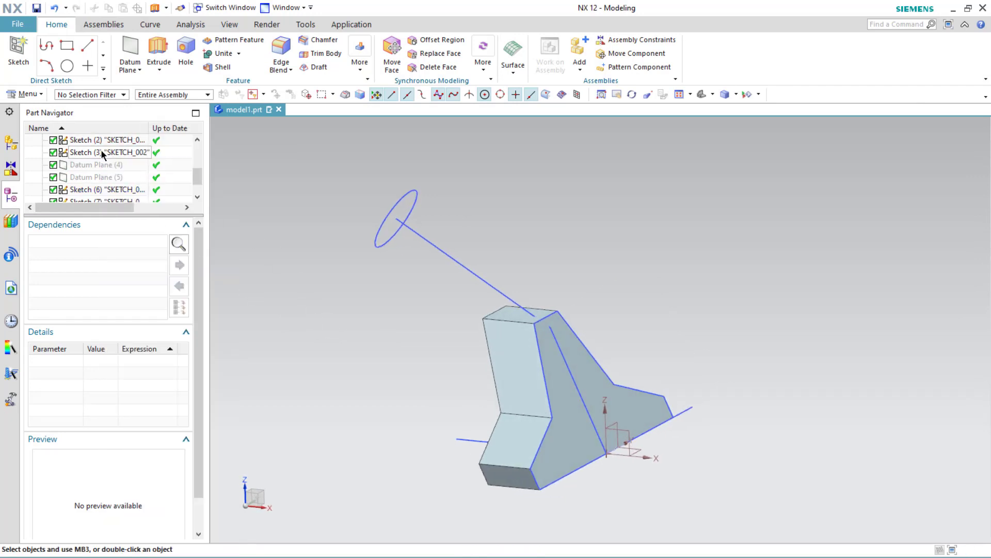
click(388, 210)
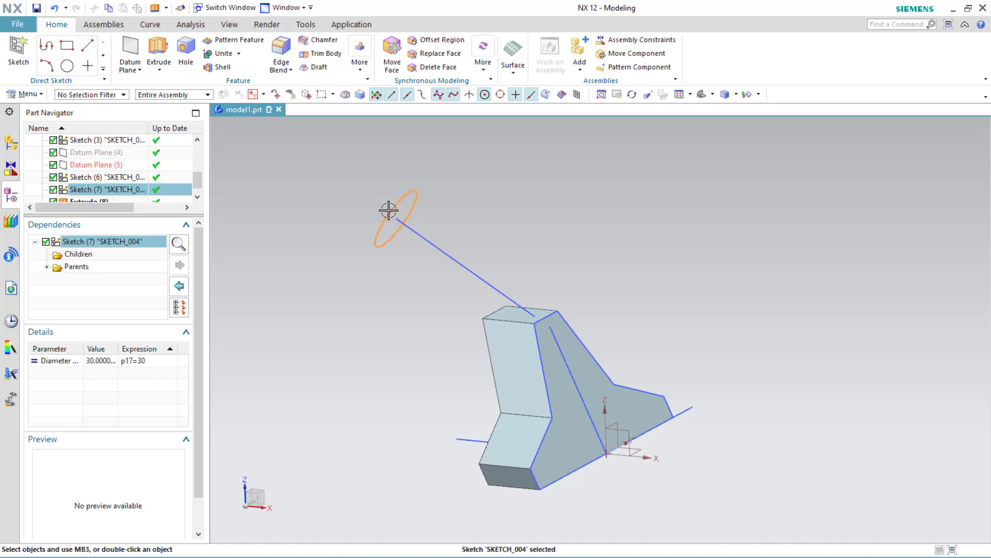
click(452, 189)
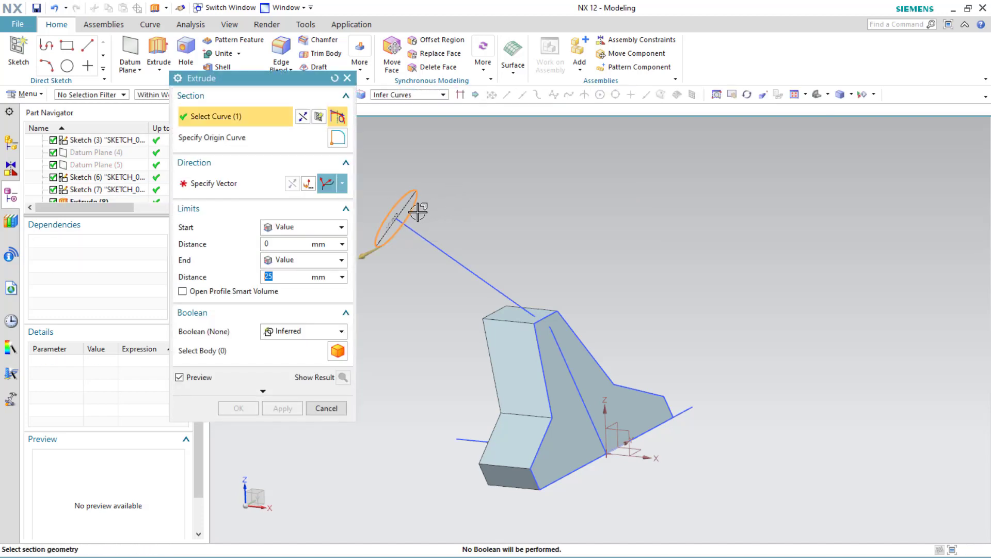
click(224, 183)
click(446, 251)
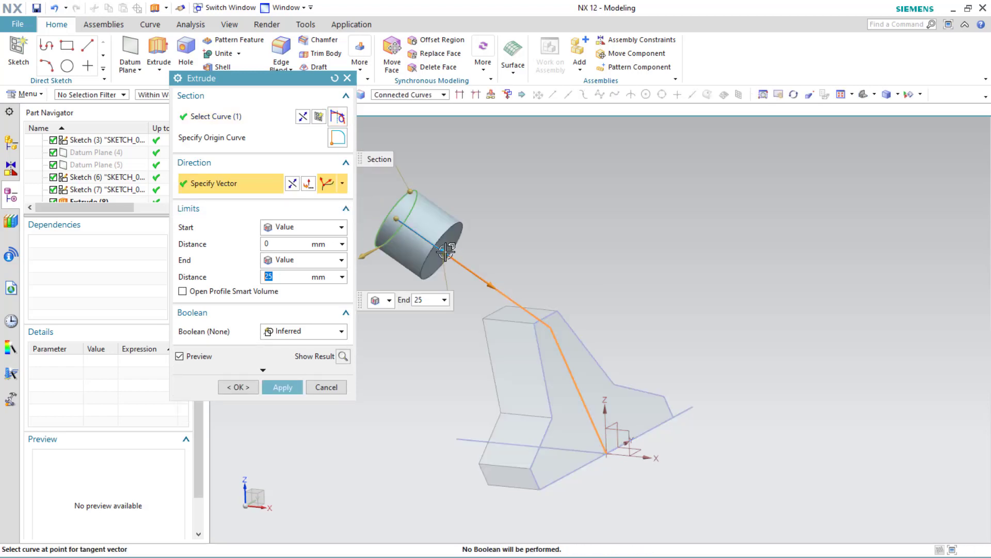
click(292, 260)
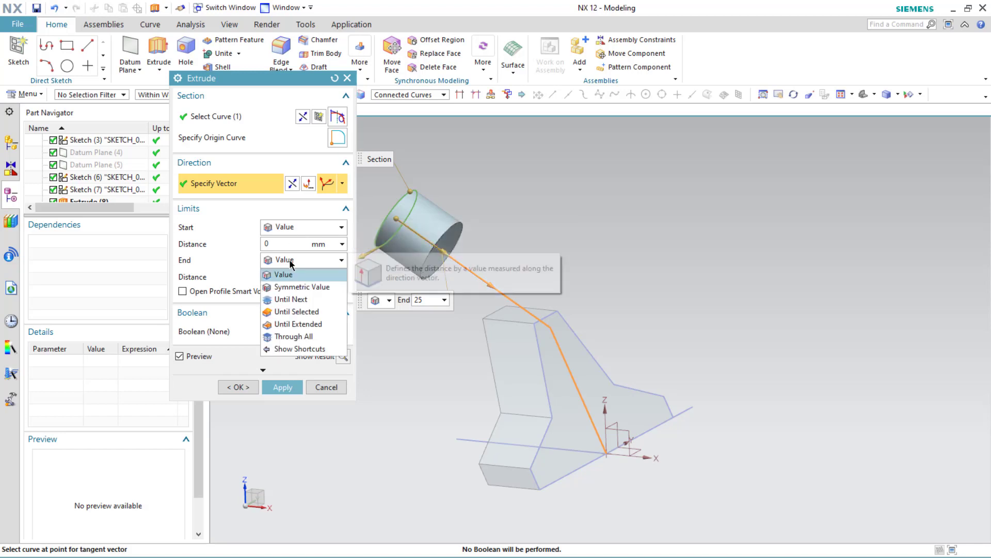
click(295, 300)
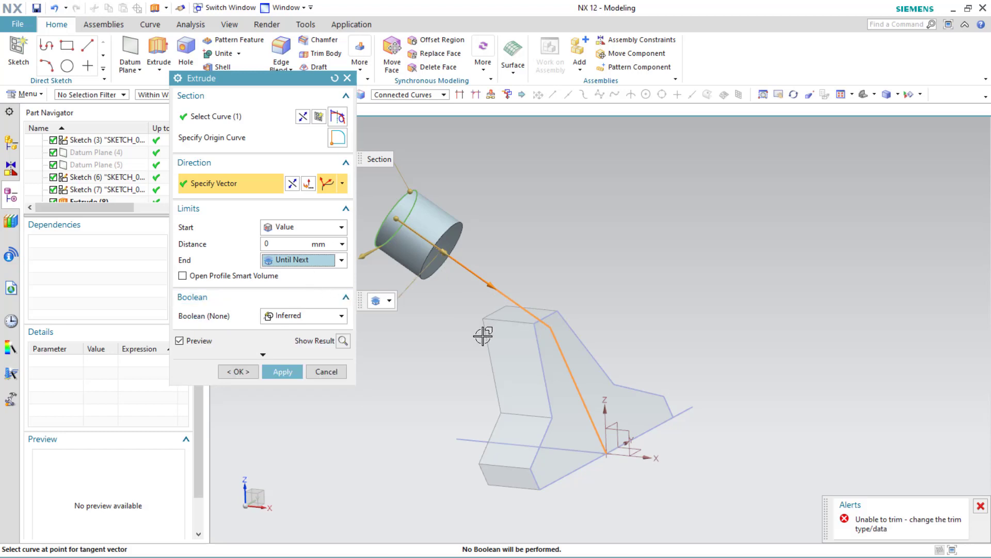
click(313, 265)
click(296, 311)
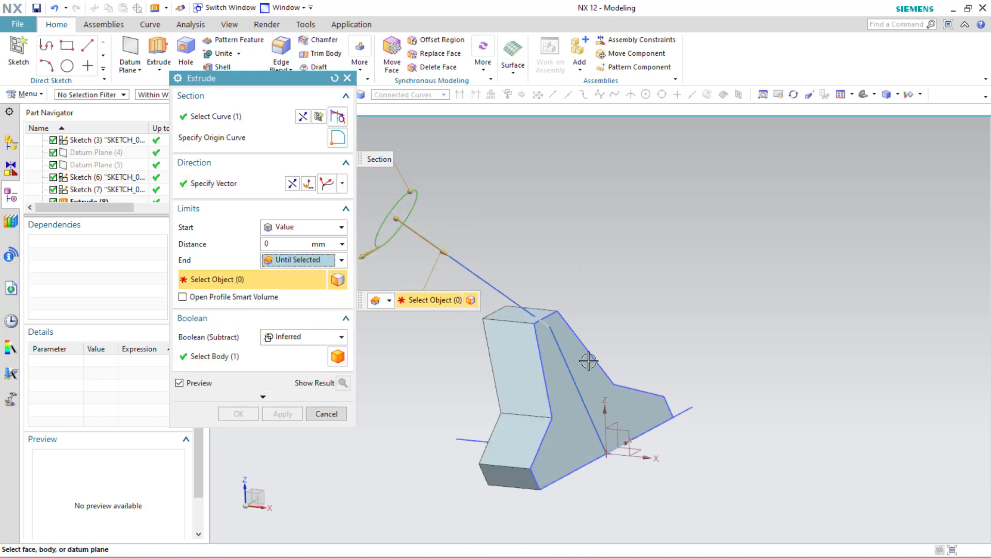
click(582, 355)
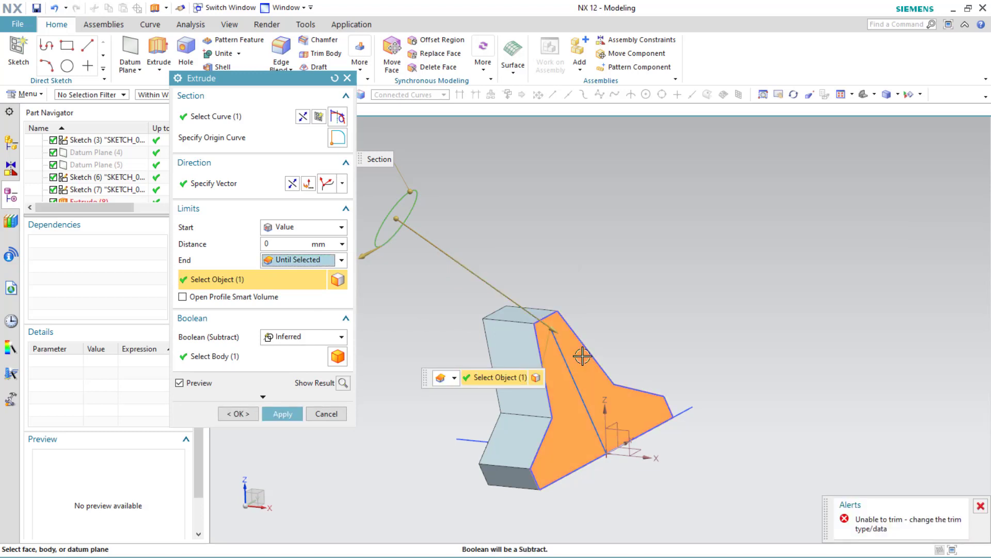
mouse_move(582, 356)
middle_down()
mouse_move(618, 342)
mouse_move(588, 346)
middle_up()
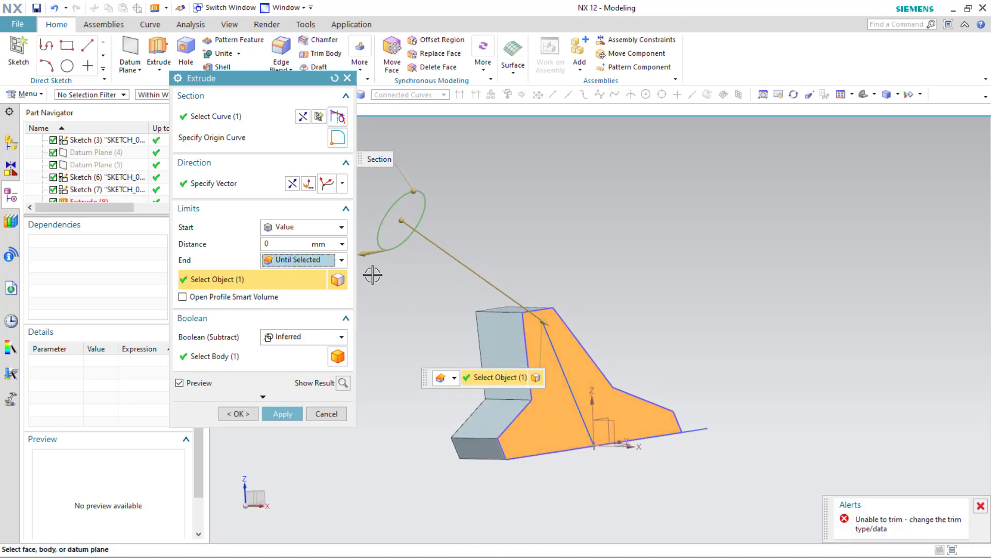
click(341, 261)
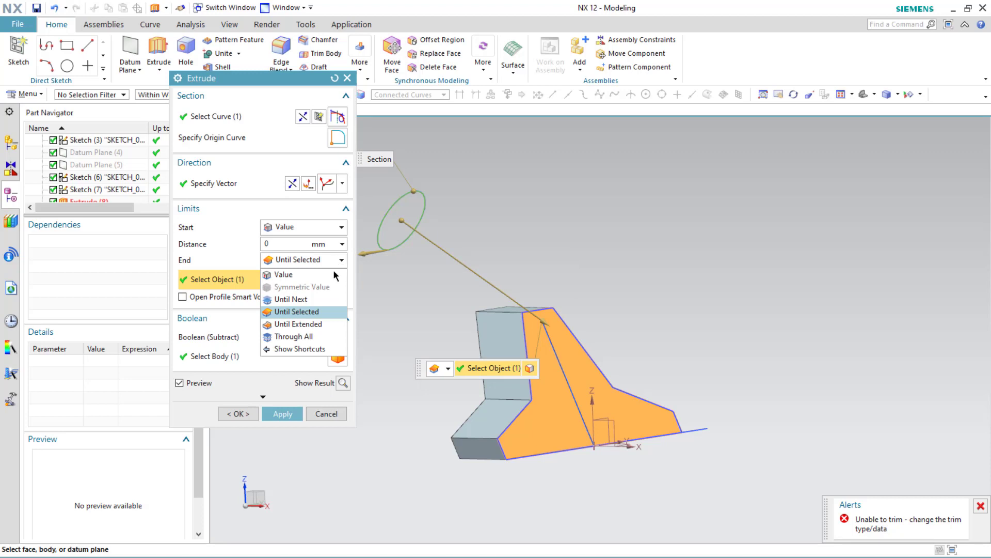
click(324, 326)
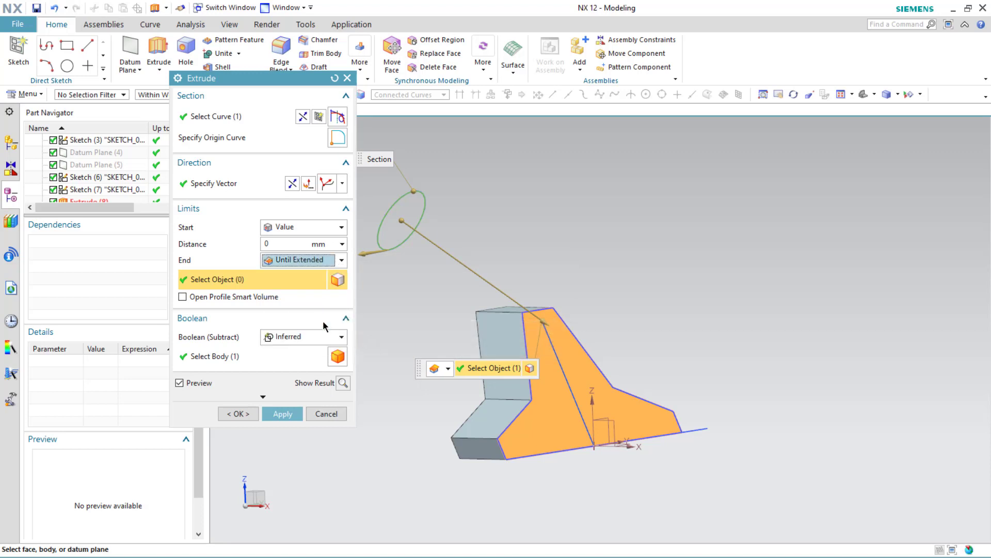
click(570, 343)
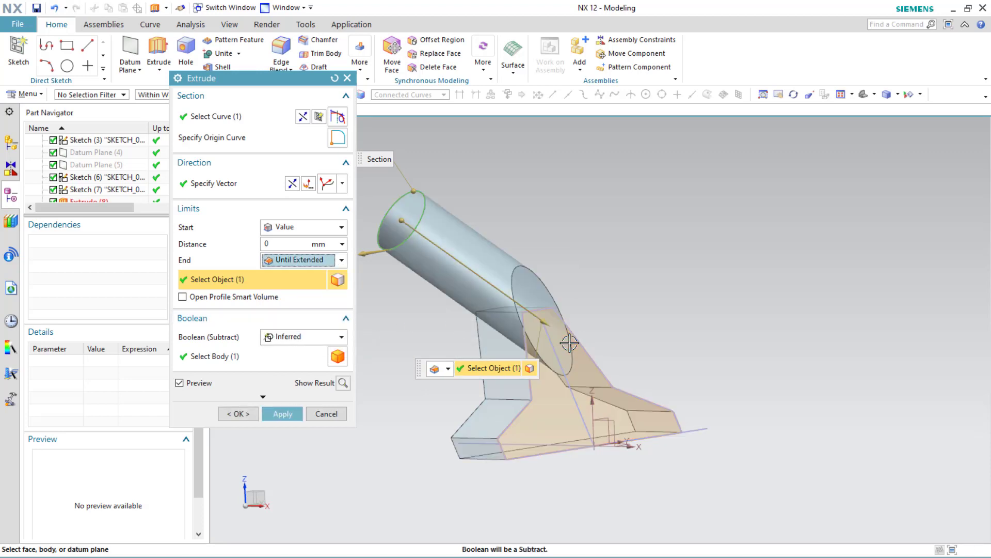
mouse_move(580, 351)
middle_down()
mouse_move(618, 358)
mouse_move(506, 333)
mouse_move(593, 341)
mouse_move(511, 356)
mouse_move(577, 347)
mouse_move(568, 346)
middle_up()
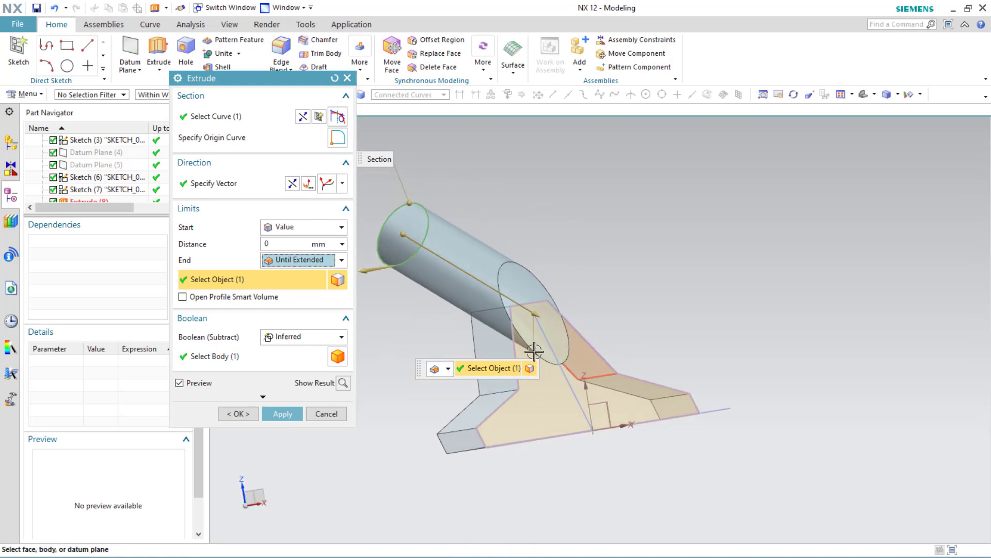
click(249, 412)
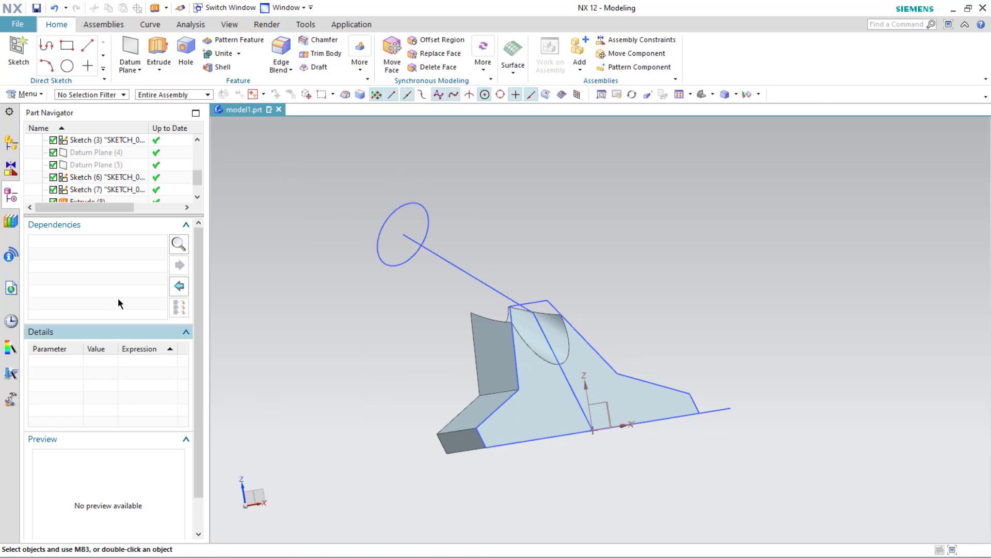
Step: Edit the cylindrical extrude's parameters and change its Boolean from Subtract to Unite
scroll(71, 184, down, 1)
click(99, 190)
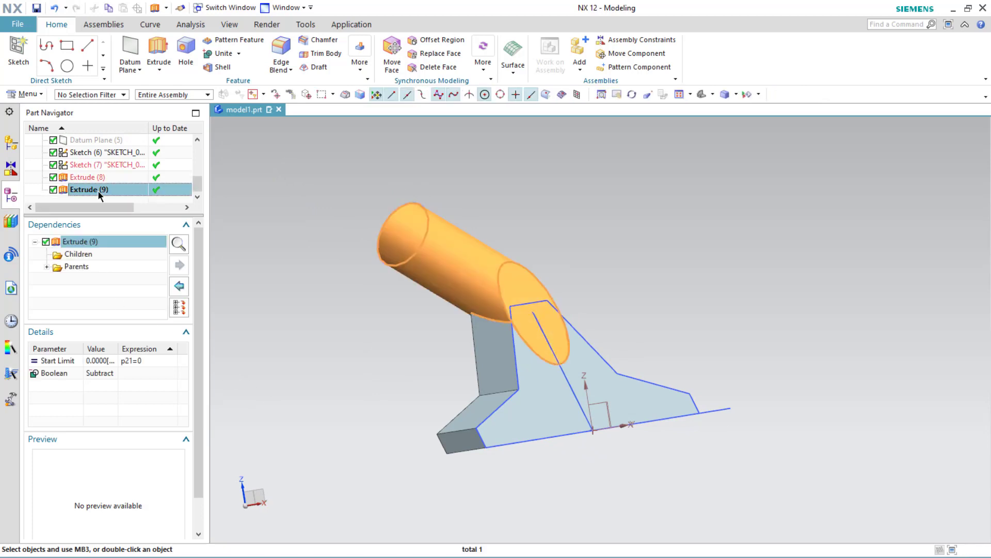
right_click(99, 191)
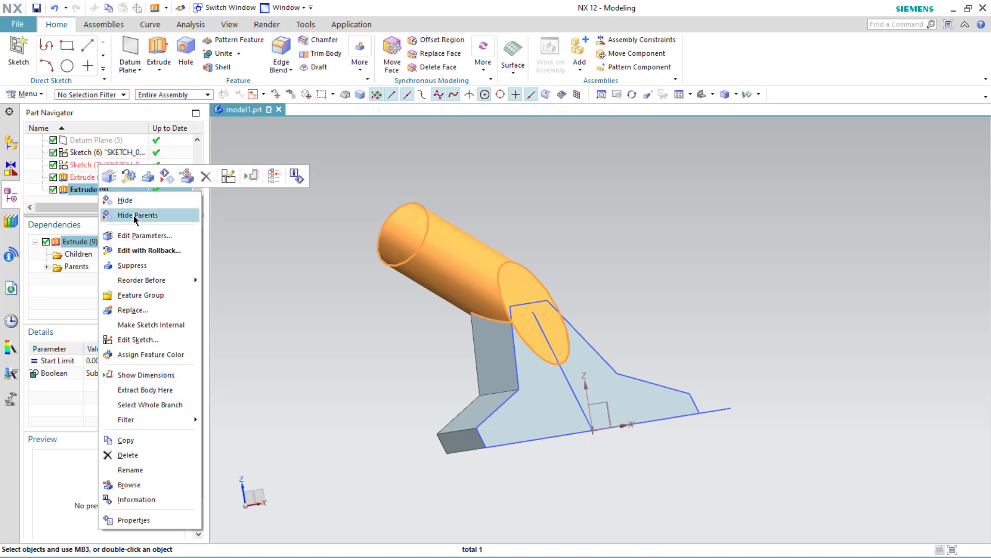
click(134, 236)
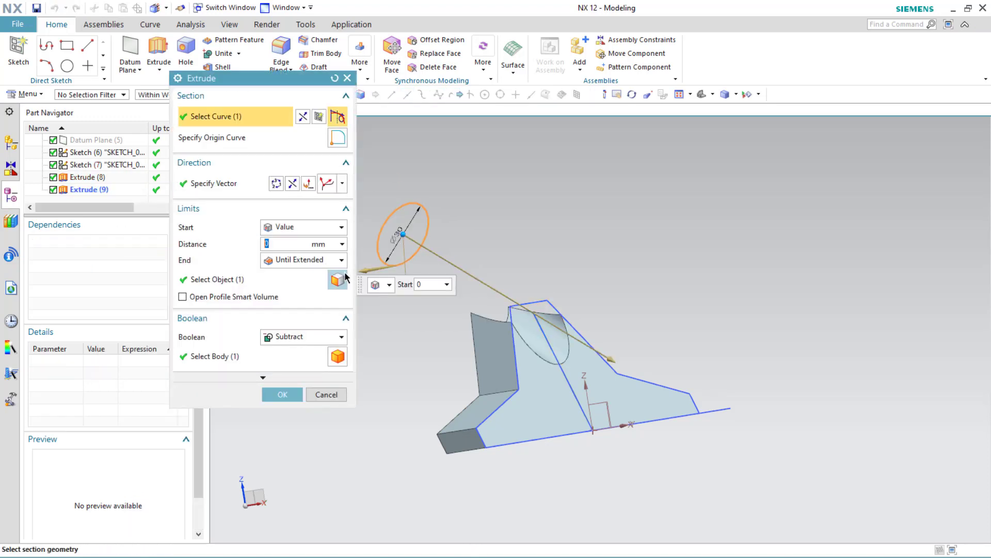
click(301, 337)
click(288, 364)
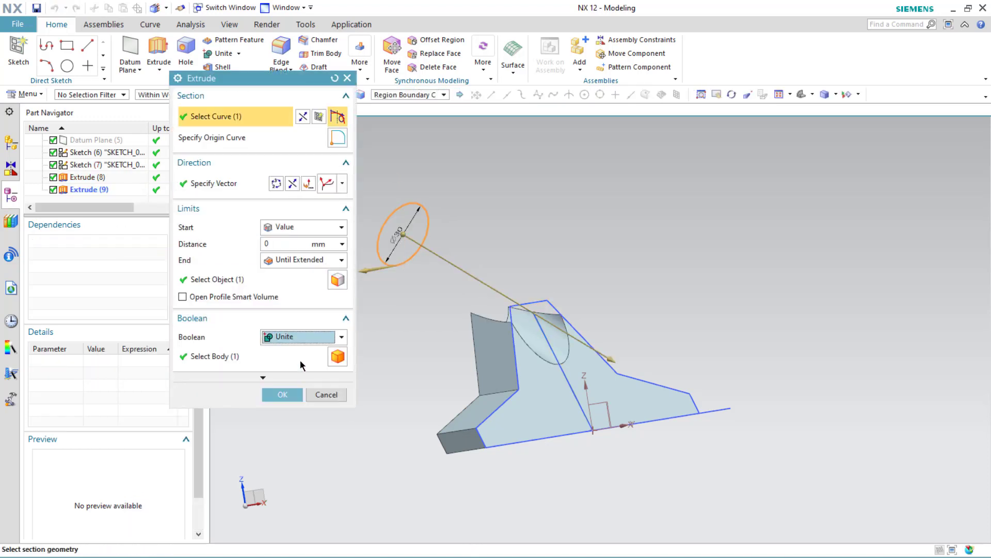
click(282, 395)
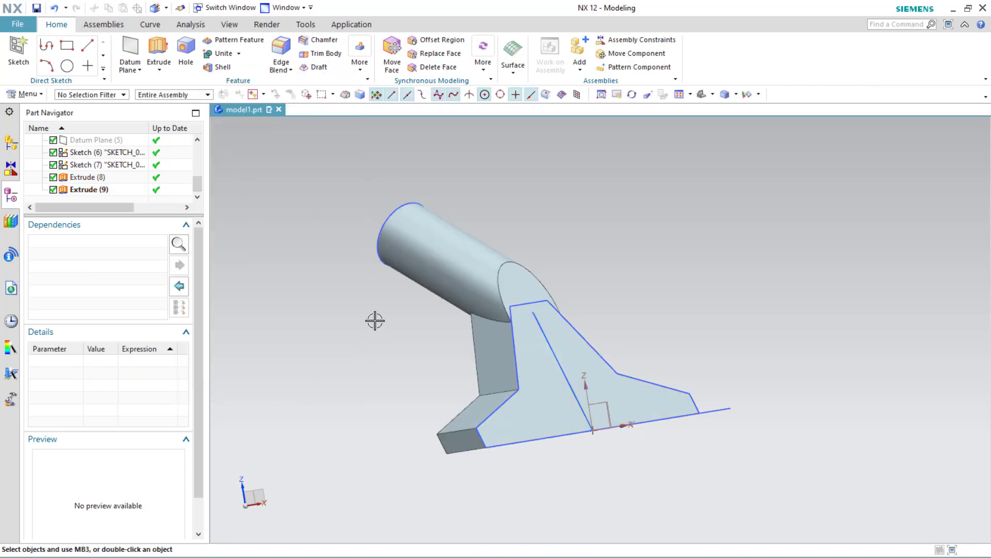
Step: Hide the path, profile and circular section sketch curves so only the solid body is shown
middle_drag(375, 320, 393, 342)
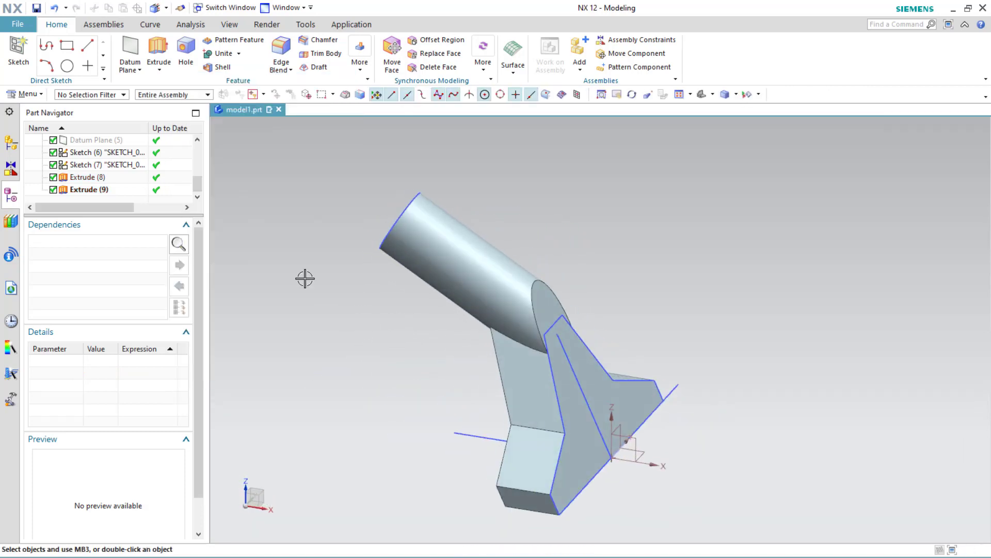
click(470, 439)
right_click(469, 438)
click(478, 164)
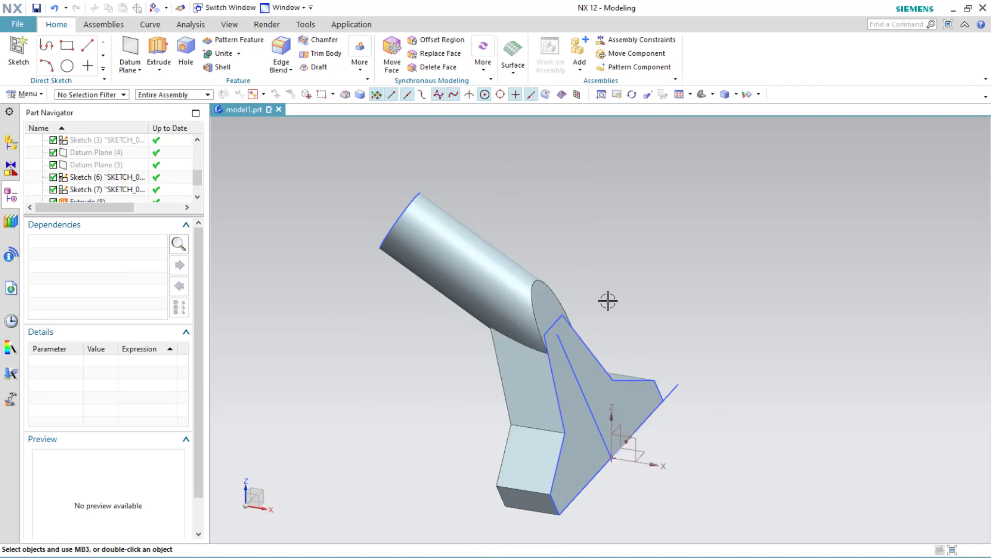
right_click(672, 388)
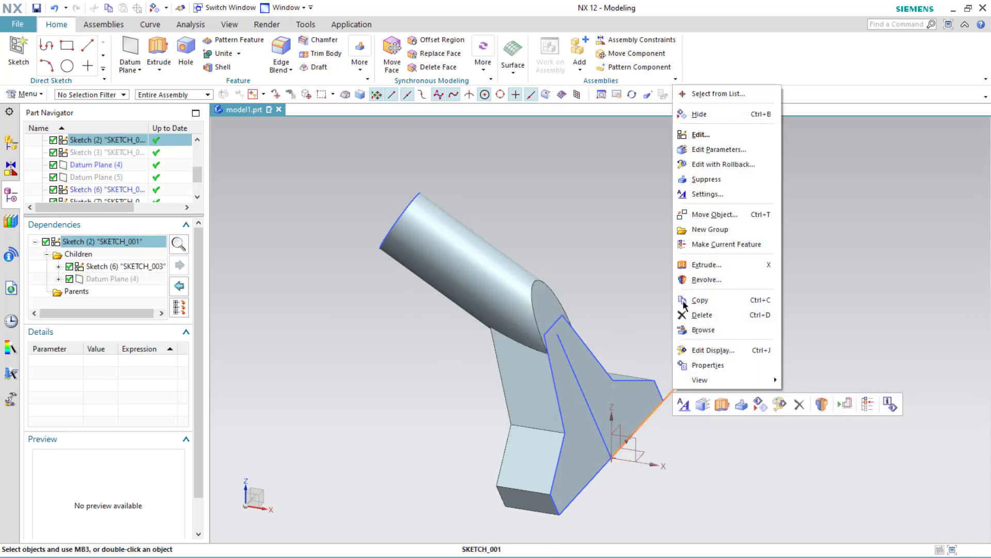
click(713, 114)
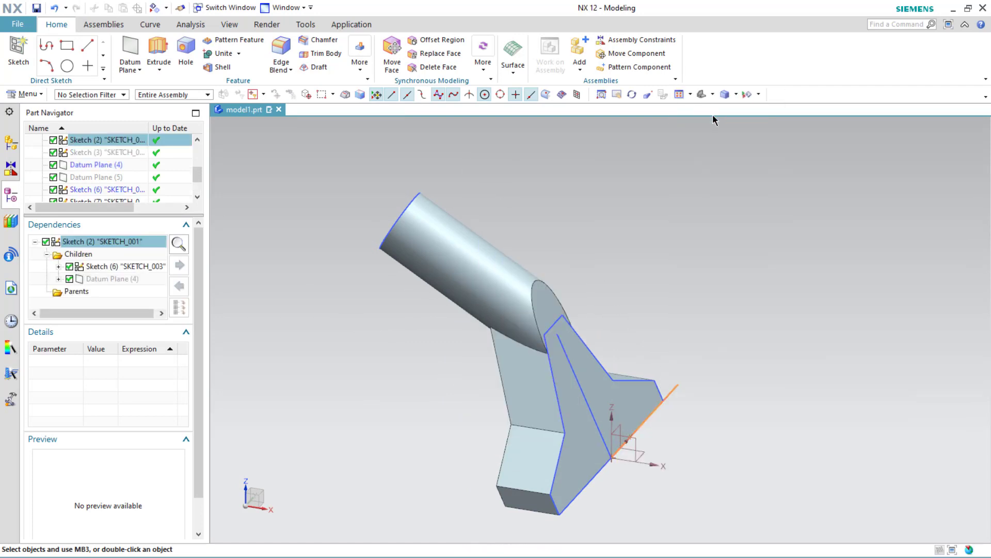
right_click(587, 402)
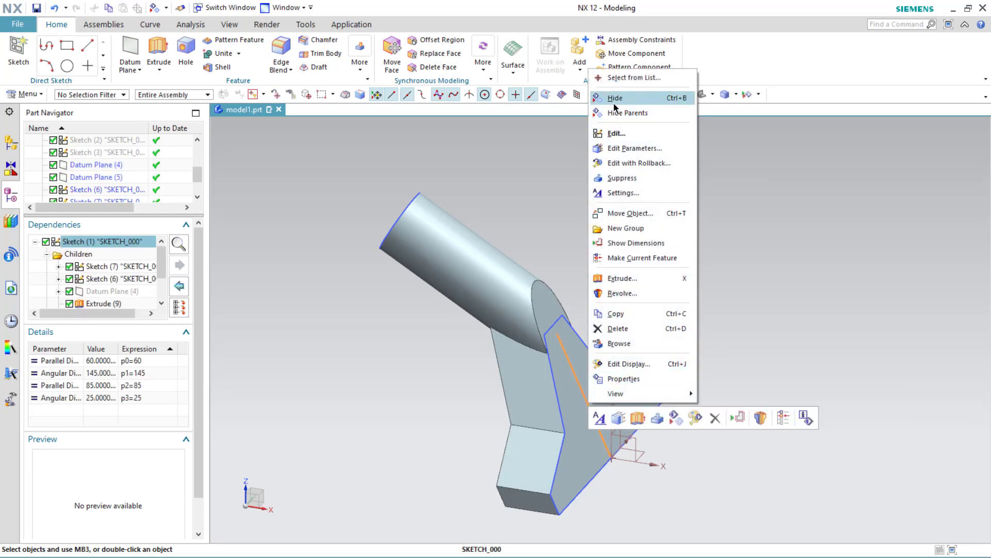
click(617, 130)
right_click(603, 364)
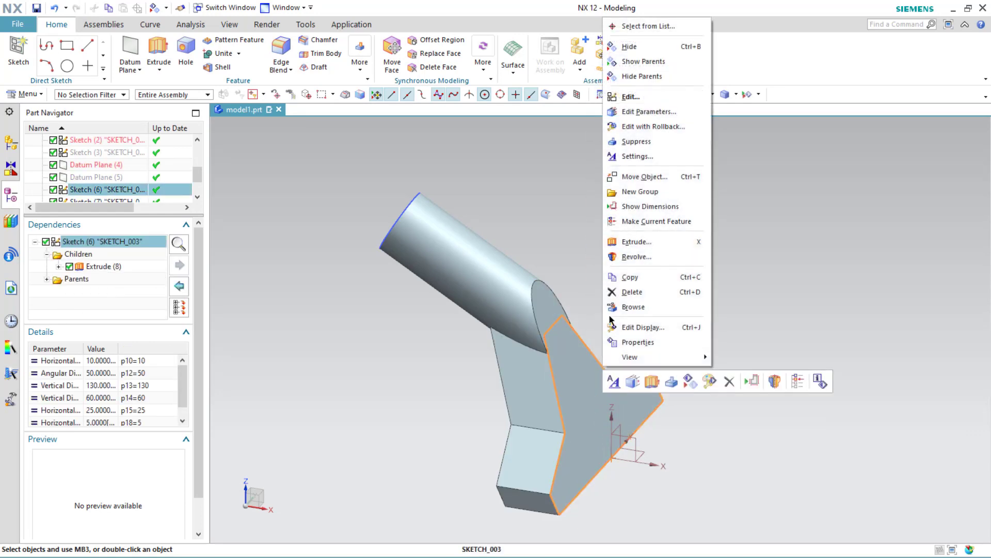
click(629, 46)
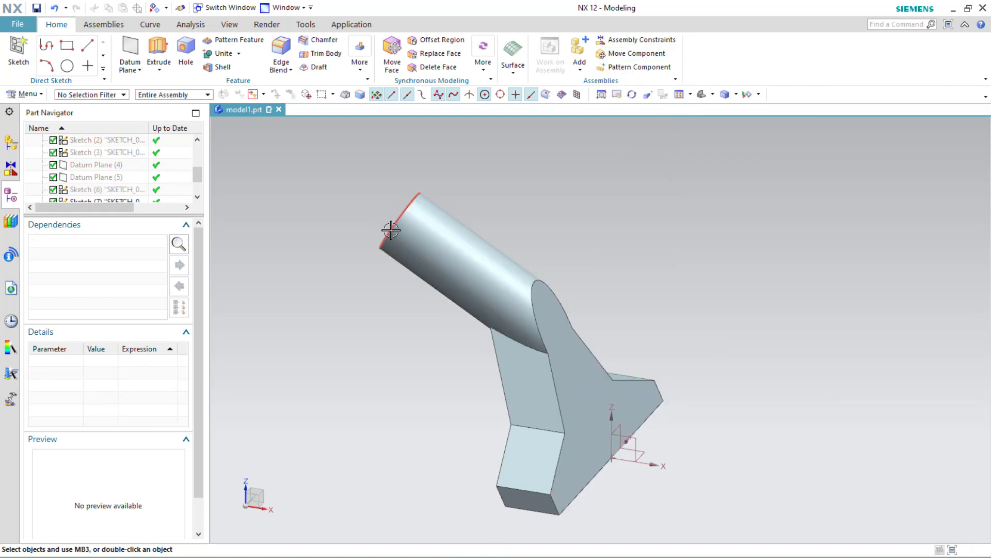
right_click(391, 230)
click(418, 238)
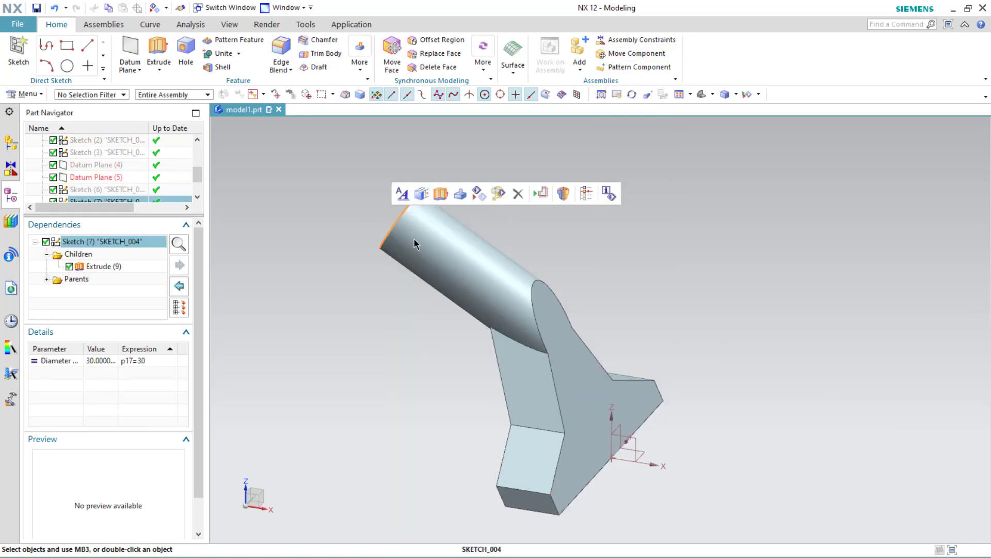
middle_drag(336, 325, 397, 211)
click(396, 211)
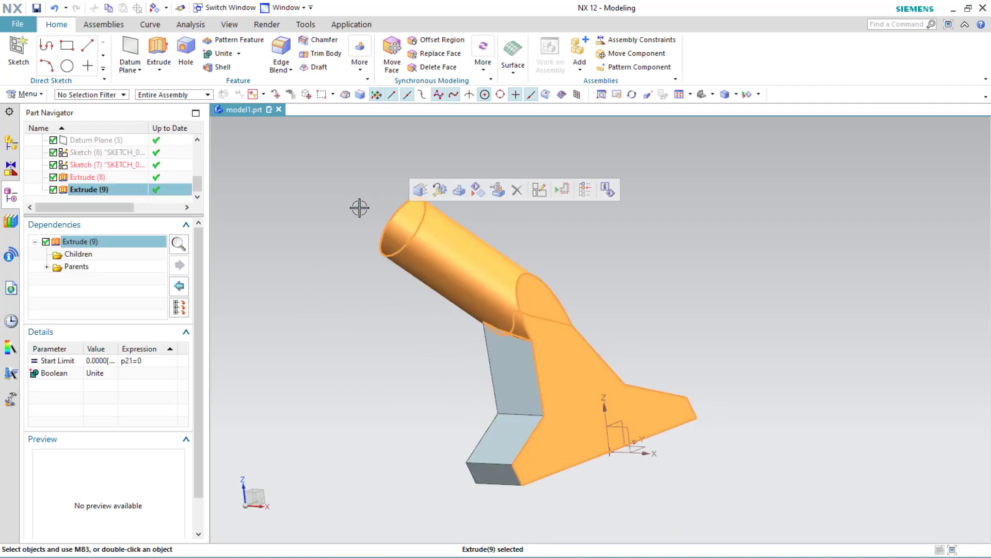
Step: Start an Edge Blend with radius 5 mm and select the cylinder's end edge and the profile body's outer edges
click(288, 47)
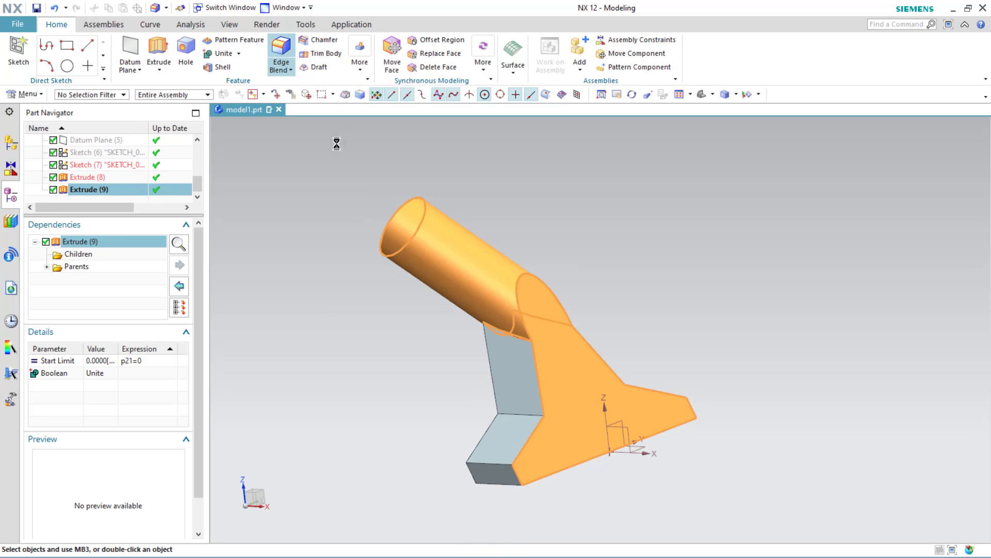
click(392, 213)
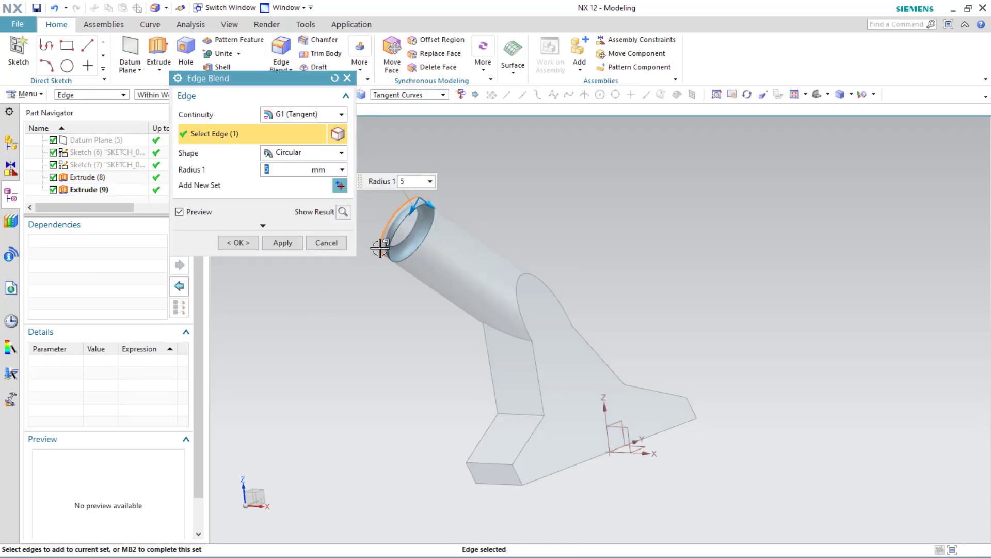
click(487, 368)
click(479, 443)
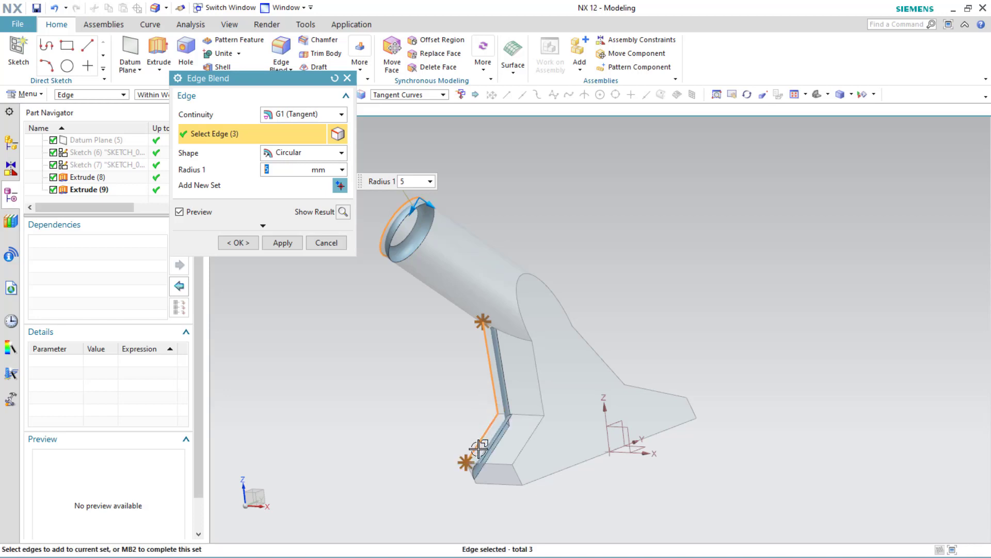
click(524, 447)
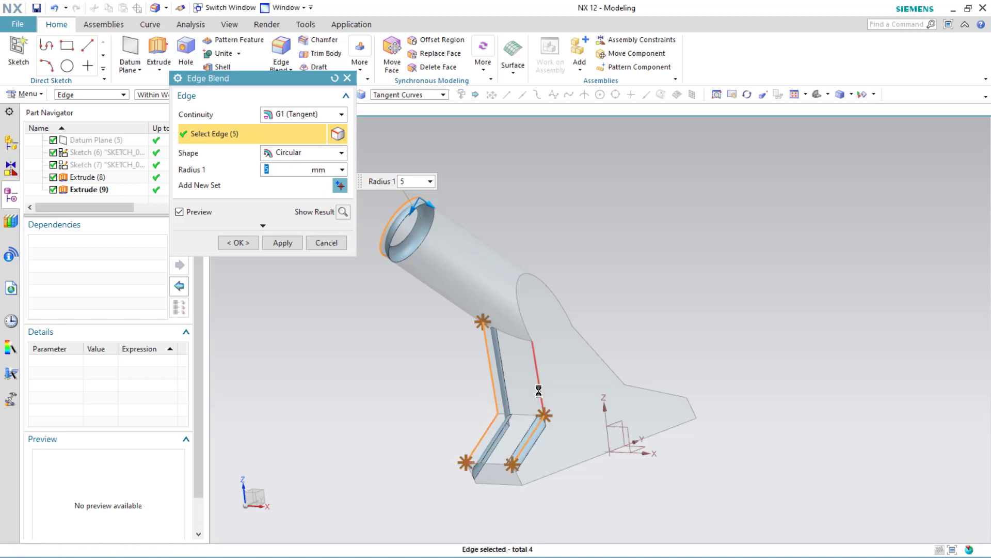
click(540, 392)
click(519, 281)
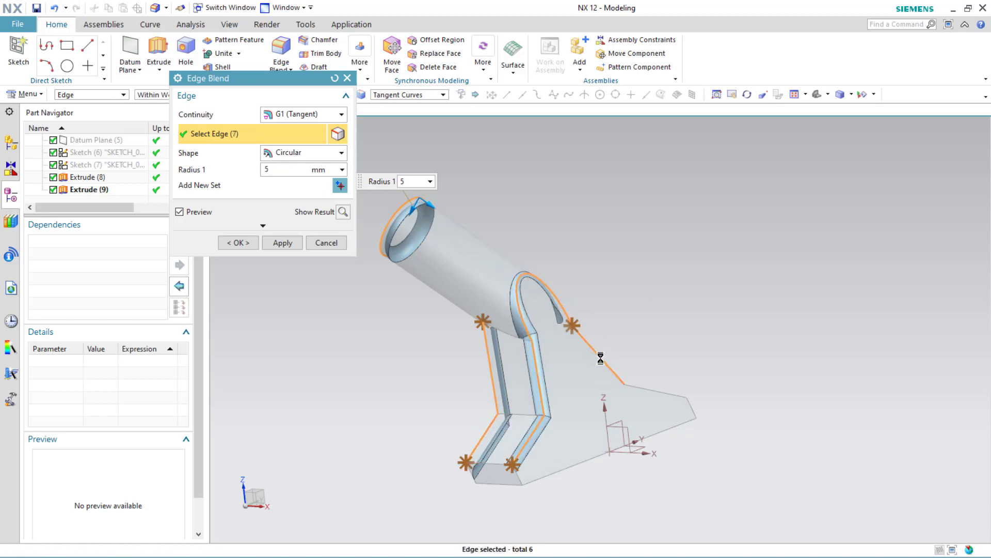
click(572, 330)
click(666, 393)
click(693, 409)
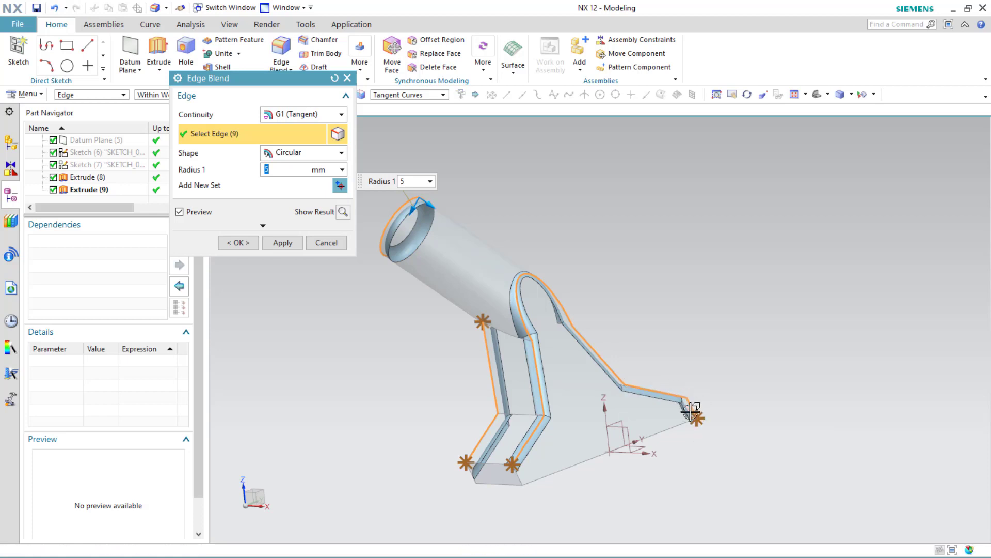
click(518, 477)
middle_drag(518, 477, 612, 474)
scroll(630, 454, down, 3)
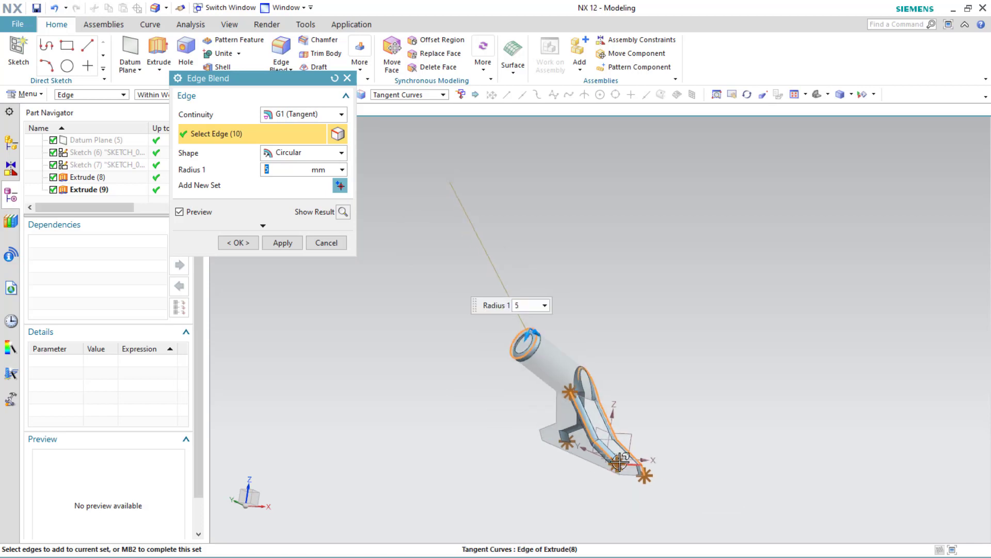
scroll(631, 464, up, 8)
click(667, 475)
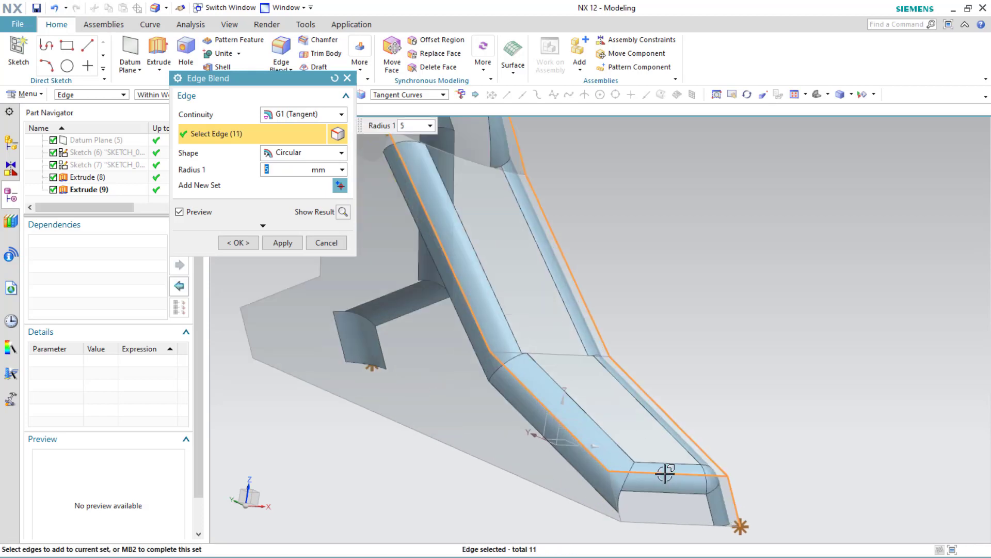
middle_drag(657, 477, 527, 501)
click(512, 499)
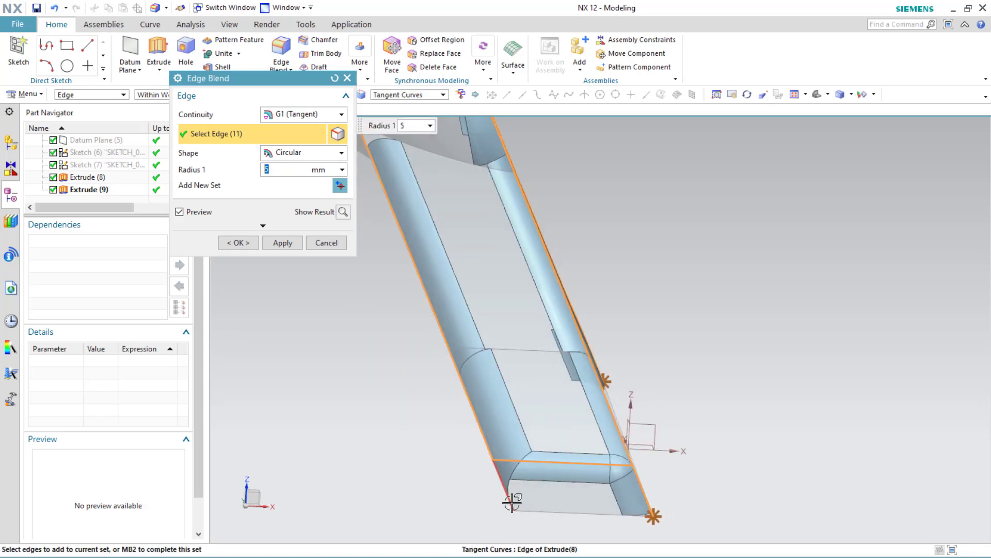
scroll(437, 436, down, 2)
Step: Add a second 5 mm blend set on the remaining inner and lower body edges and apply the blend
middle_click(437, 434)
scroll(440, 425, down, 3)
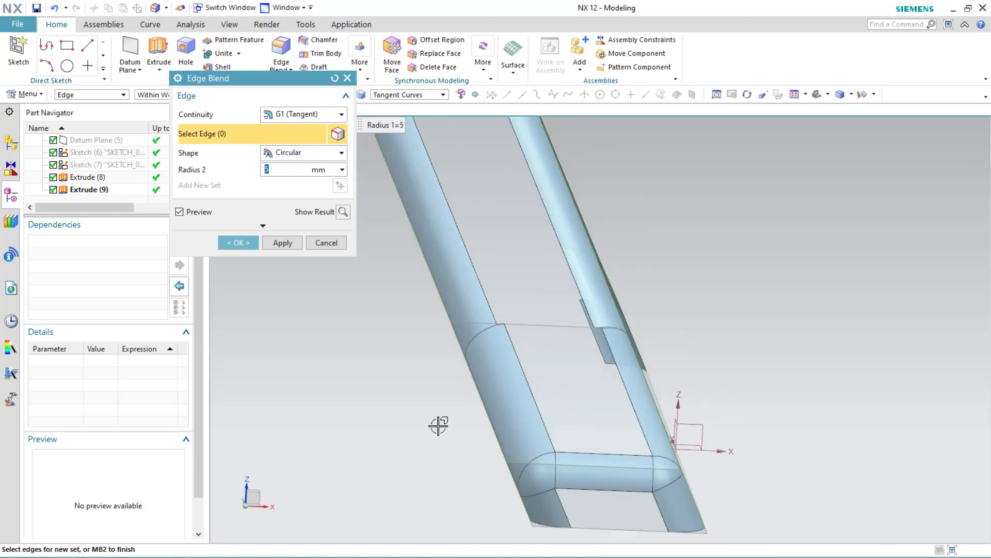
middle_drag(442, 415, 363, 404)
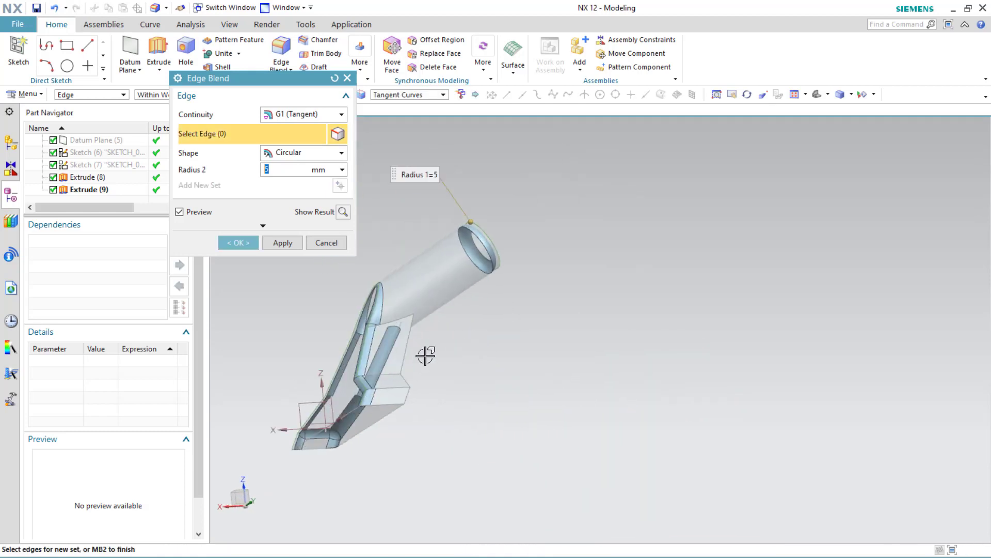
click(408, 347)
scroll(393, 364, up, 3)
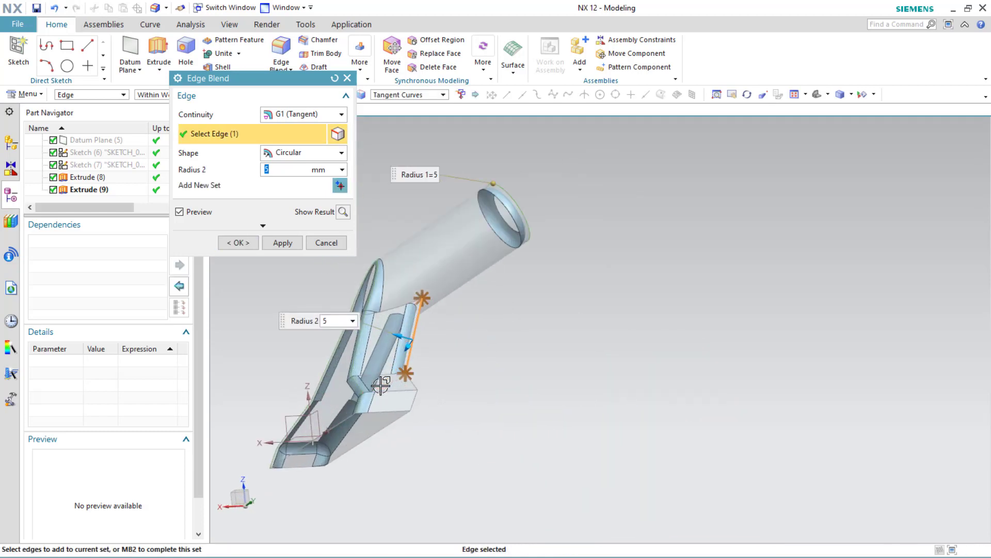
click(373, 363)
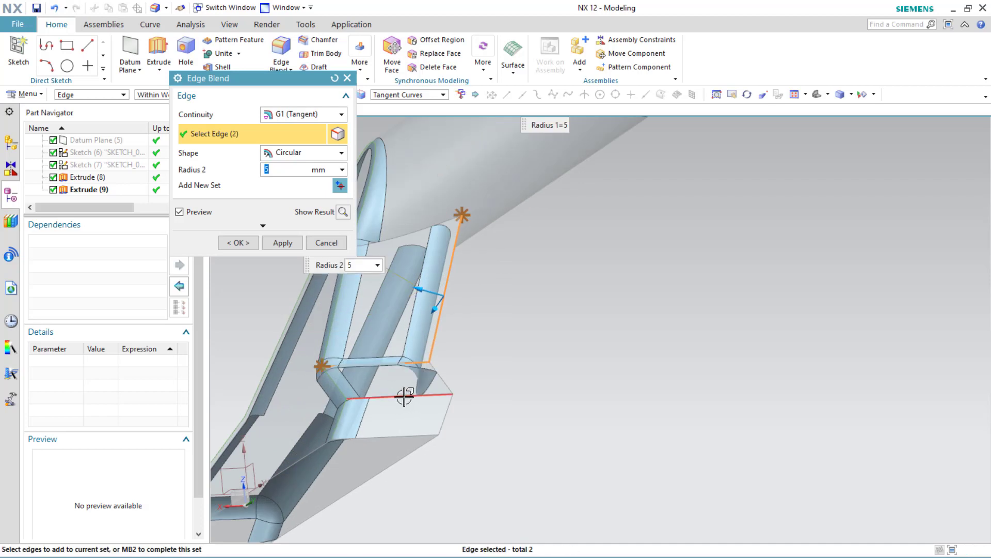
click(405, 397)
click(445, 422)
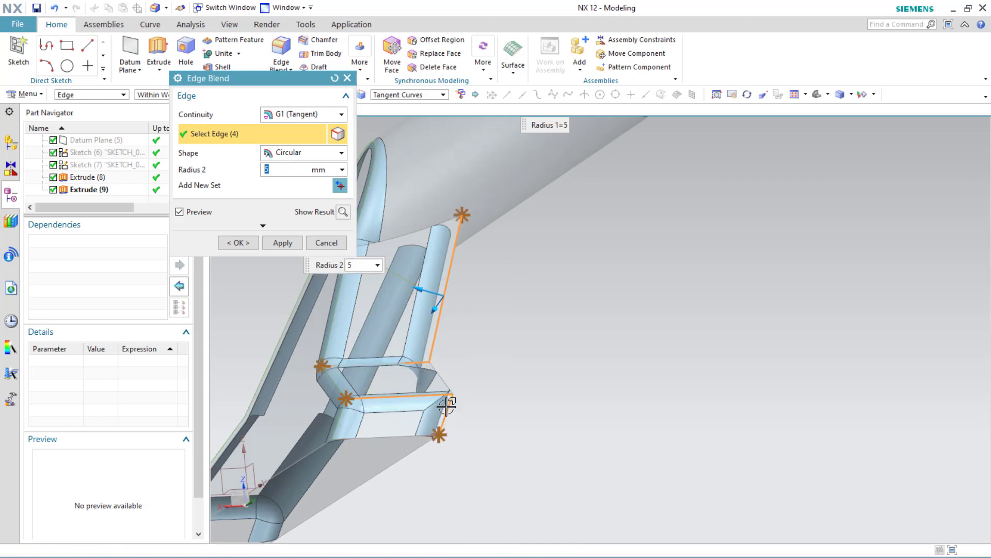
click(438, 383)
middle_drag(465, 380, 331, 393)
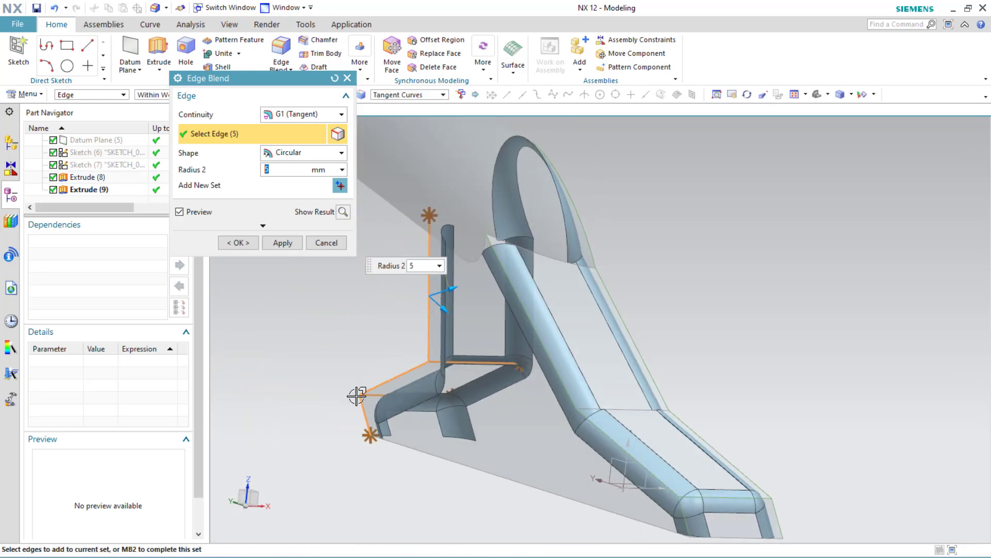
click(633, 408)
scroll(633, 408, up, 2)
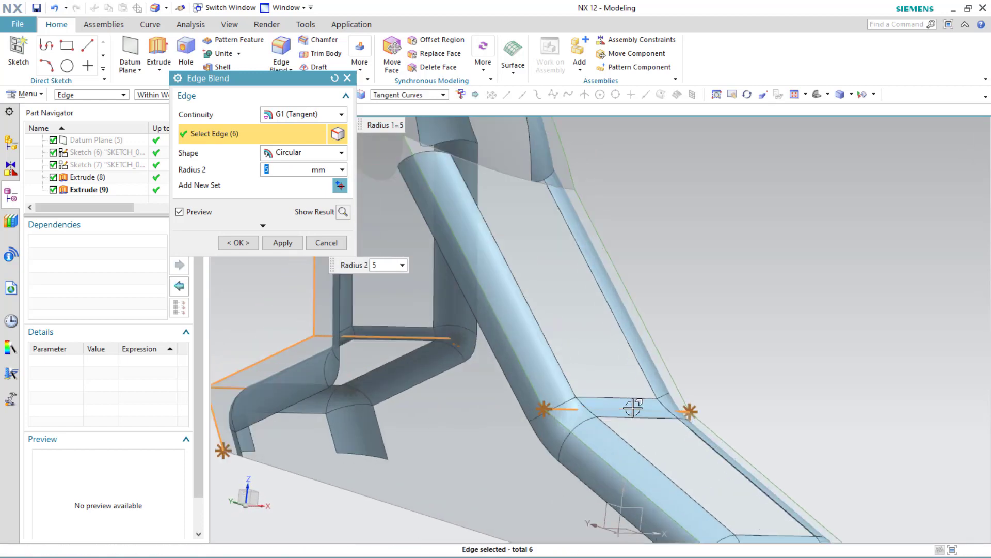
scroll(563, 425, down, 5)
middle_drag(563, 424, 548, 343)
click(544, 337)
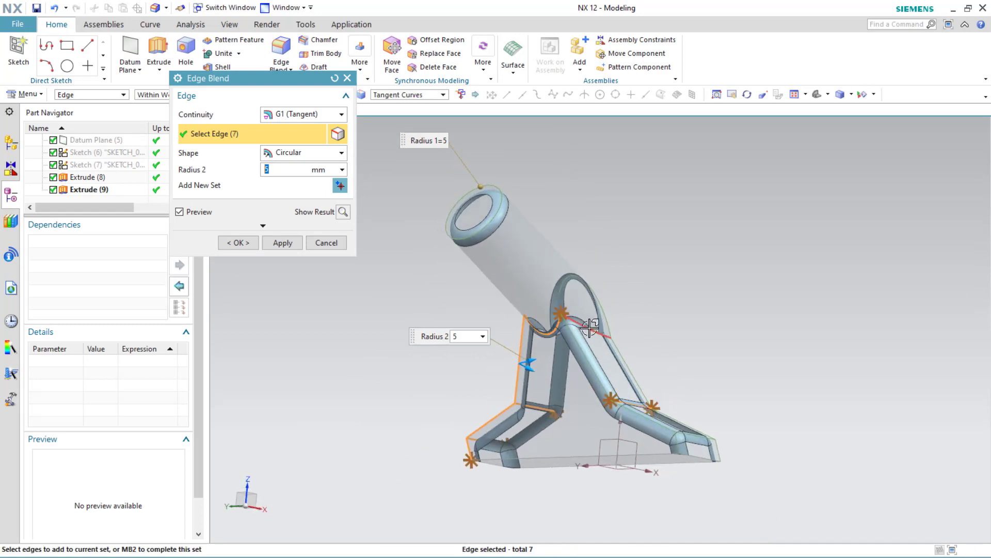
click(590, 327)
middle_drag(584, 341, 511, 317)
click(546, 332)
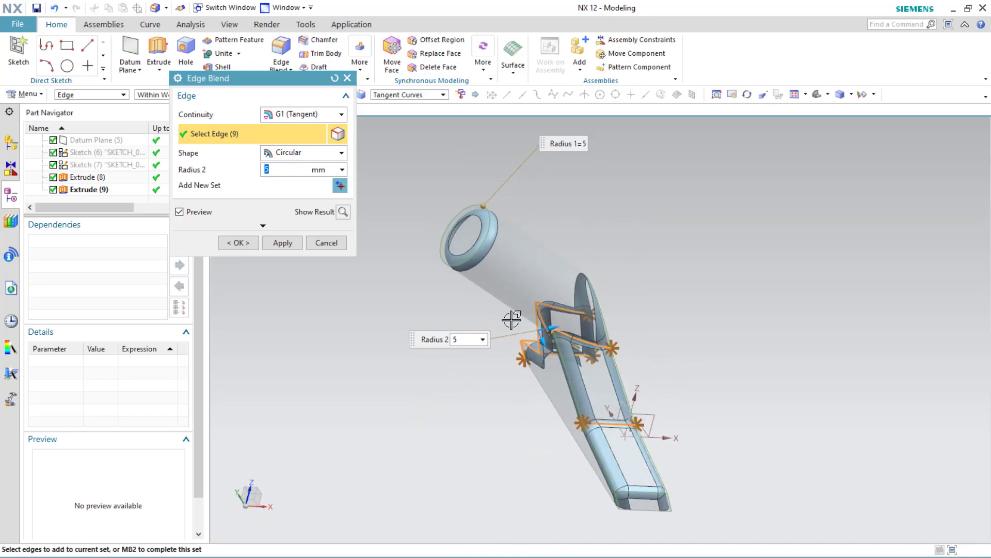
middle_click(467, 264)
middle_drag(468, 265, 448, 324)
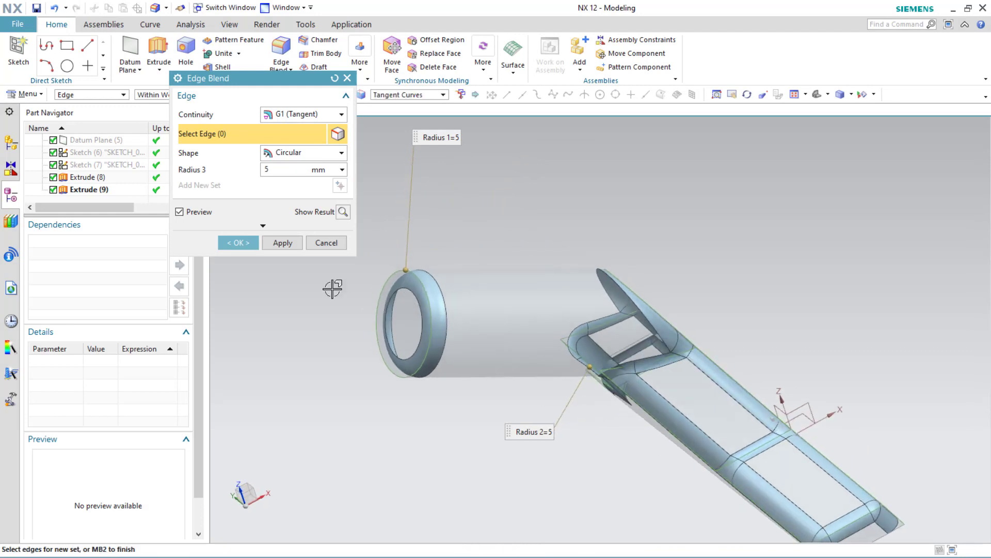
click(278, 242)
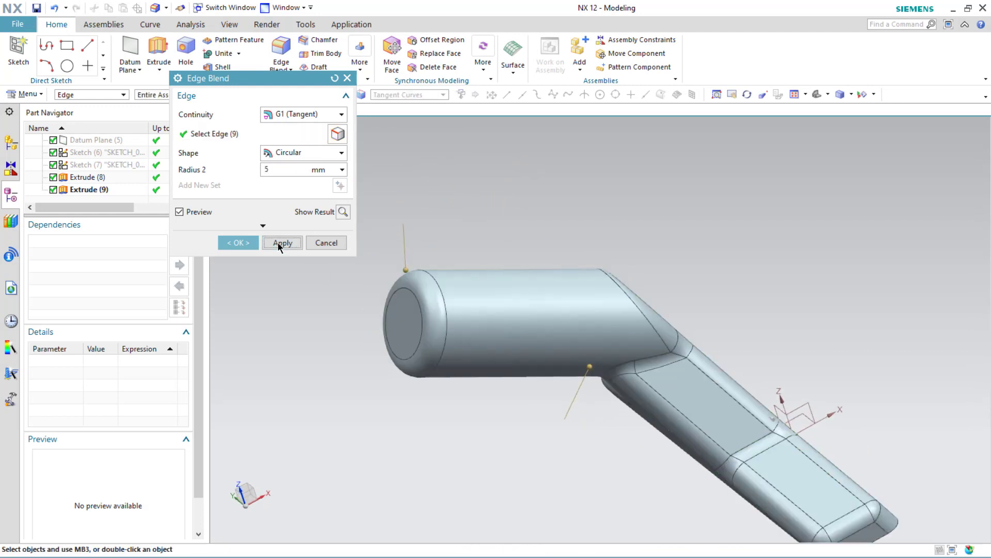
click(335, 248)
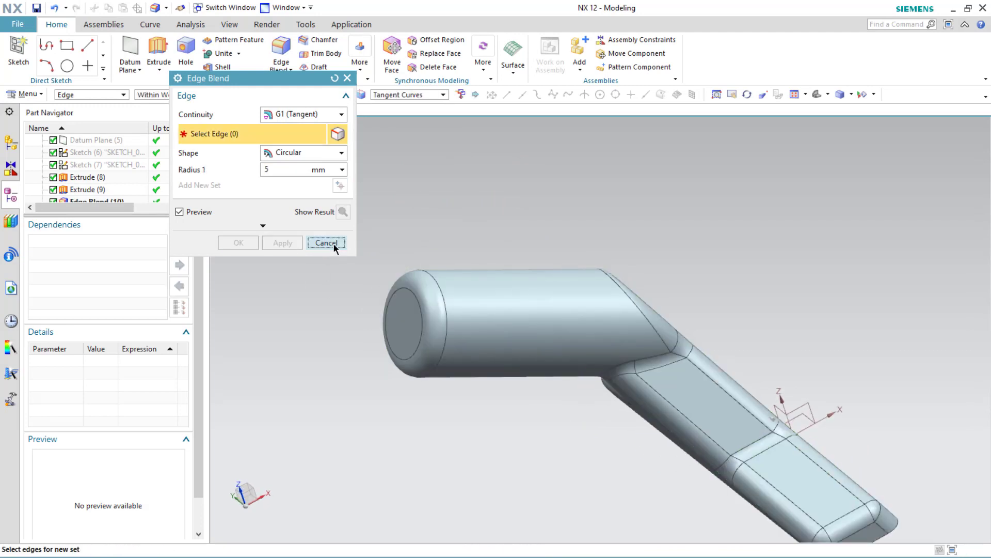
middle_drag(369, 321, 386, 361)
scroll(380, 429, up, 2)
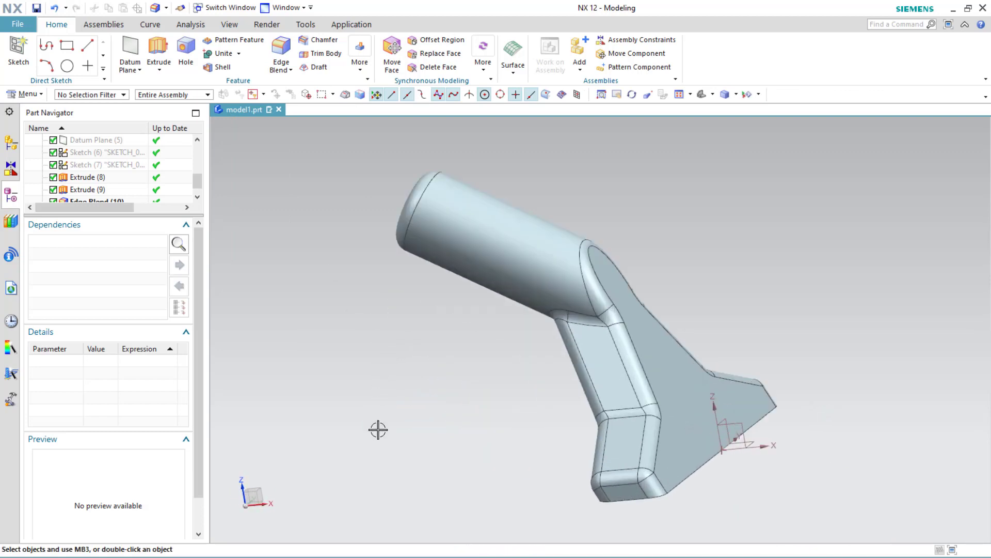
mouse_move(377, 429)
middle_down()
mouse_move(359, 420)
mouse_move(374, 428)
middle_up()
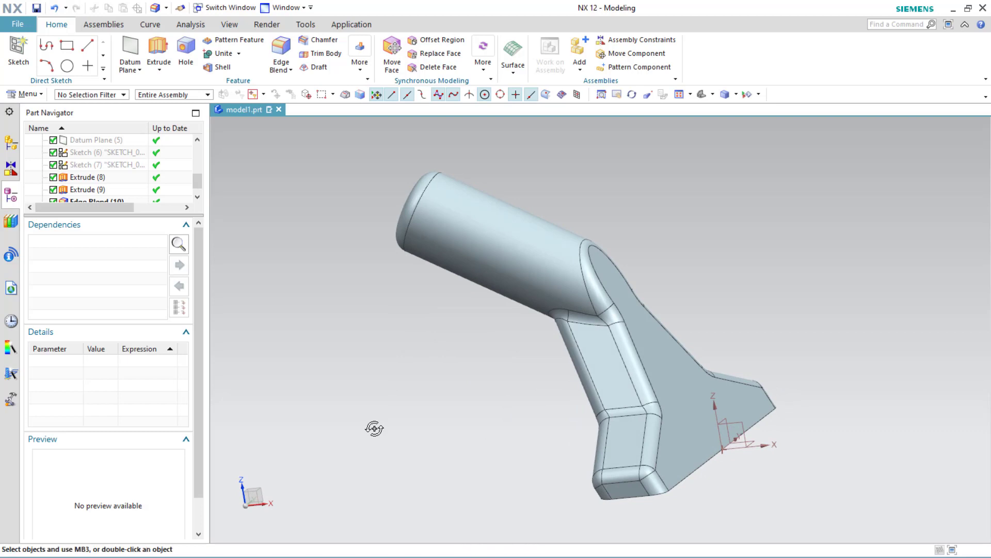